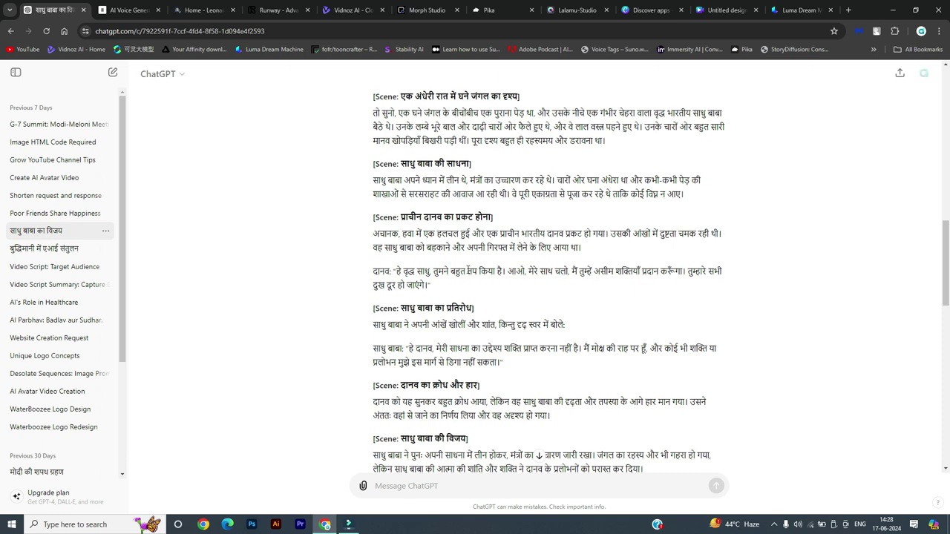
Read through the Hindi sadhu-and-demon story in ChatGPT, including its scene-by-scene script, summarised retelling and 45-second request.
left_click_drag(401, 163, 553, 172)
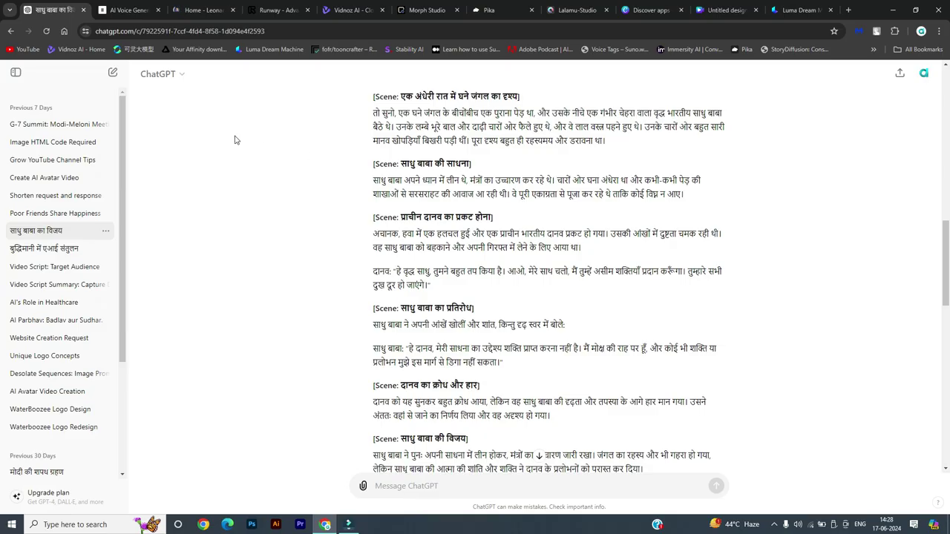
scroll(255, 178, "up", 4)
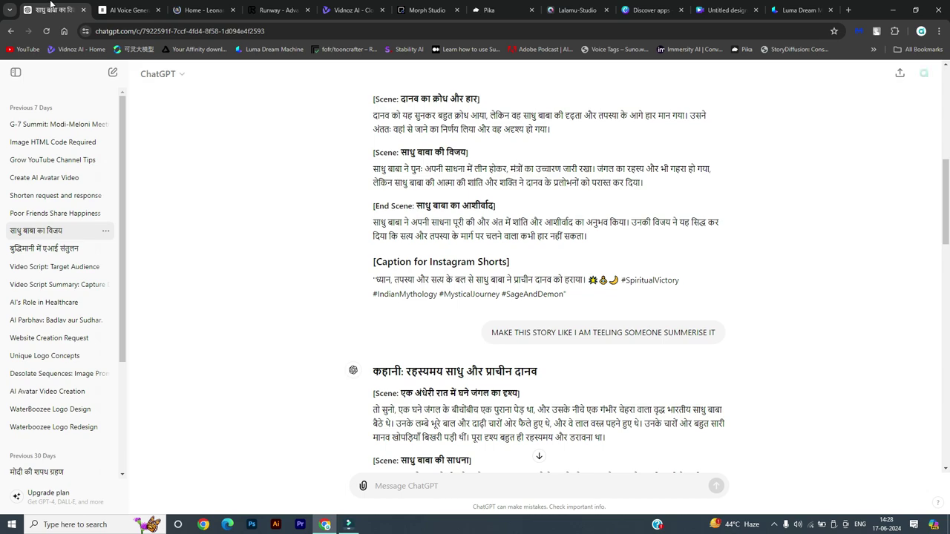
scroll(364, 165, "up", 10)
scroll(365, 165, "down", 2)
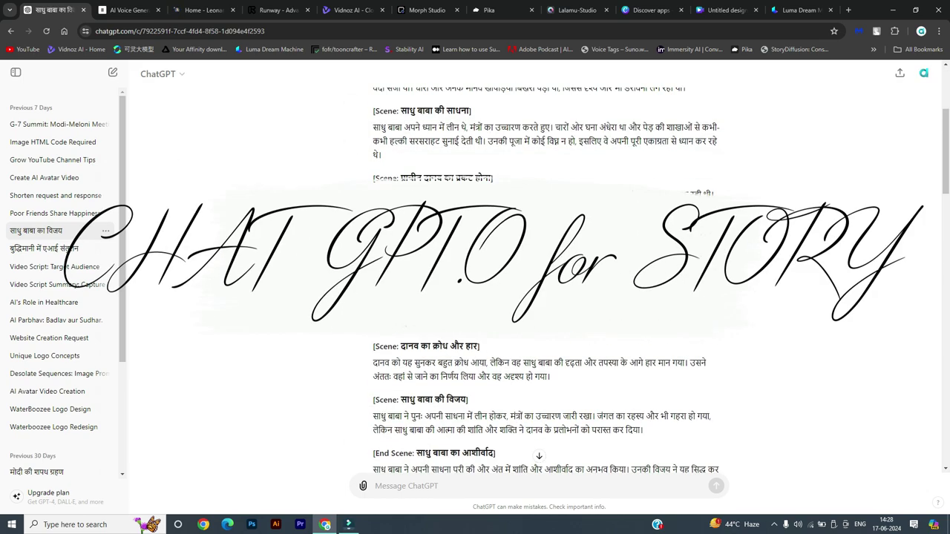
scroll(547, 279, "down", 6)
scroll(547, 280, "up", 5)
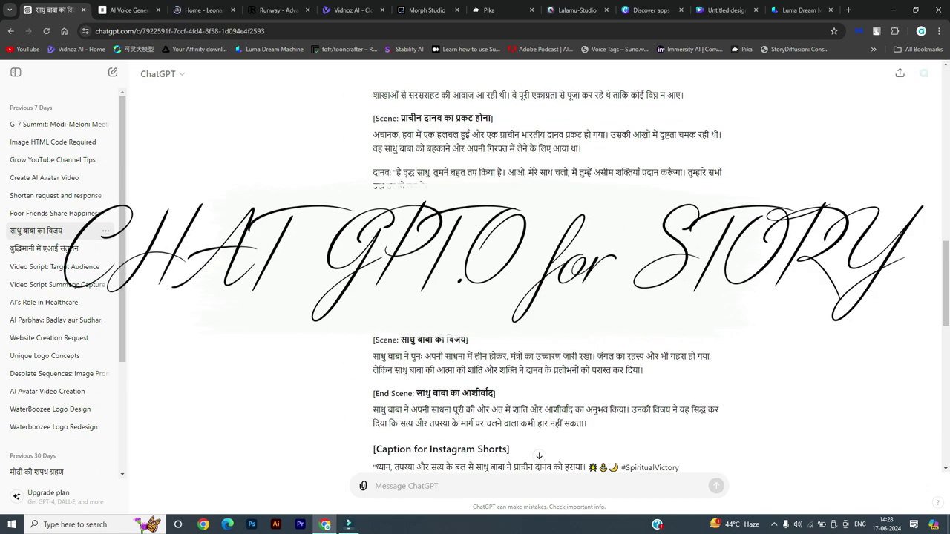
scroll(547, 280, "down", 3)
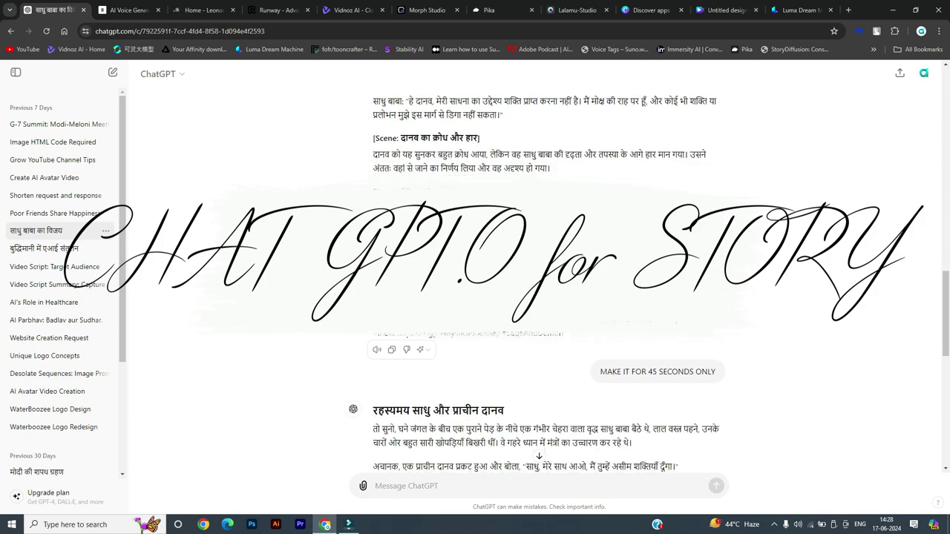
scroll(546, 280, "up", 3)
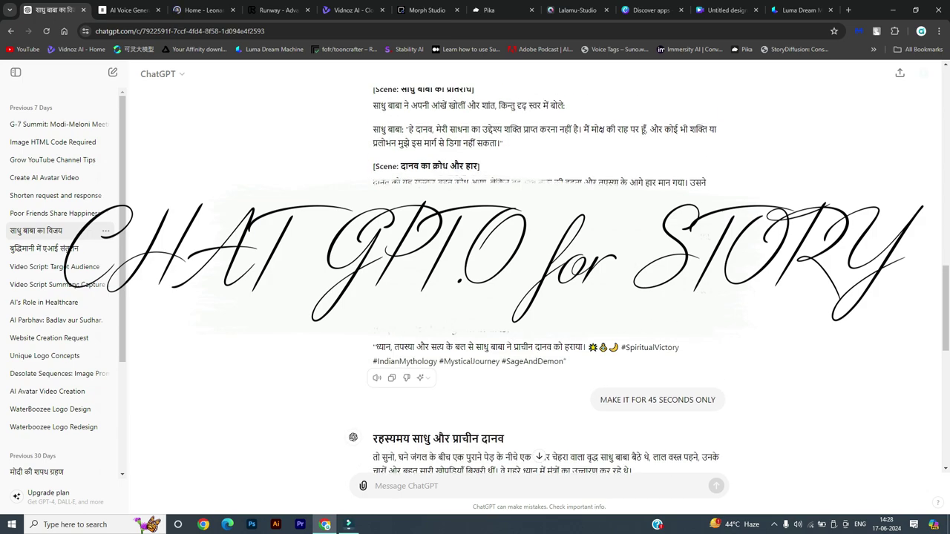
scroll(547, 280, "down", 5)
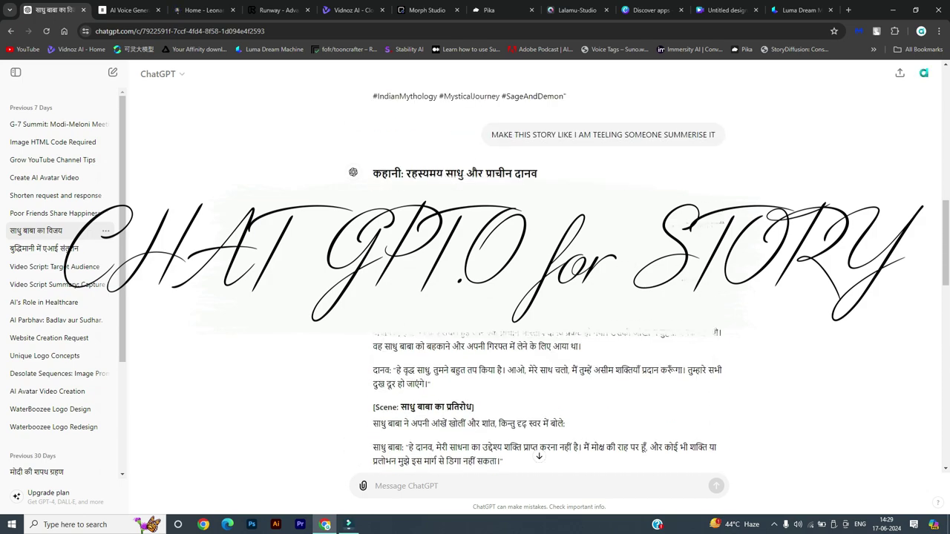
scroll(547, 279, "up", 1)
scroll(336, 417, "down", 4)
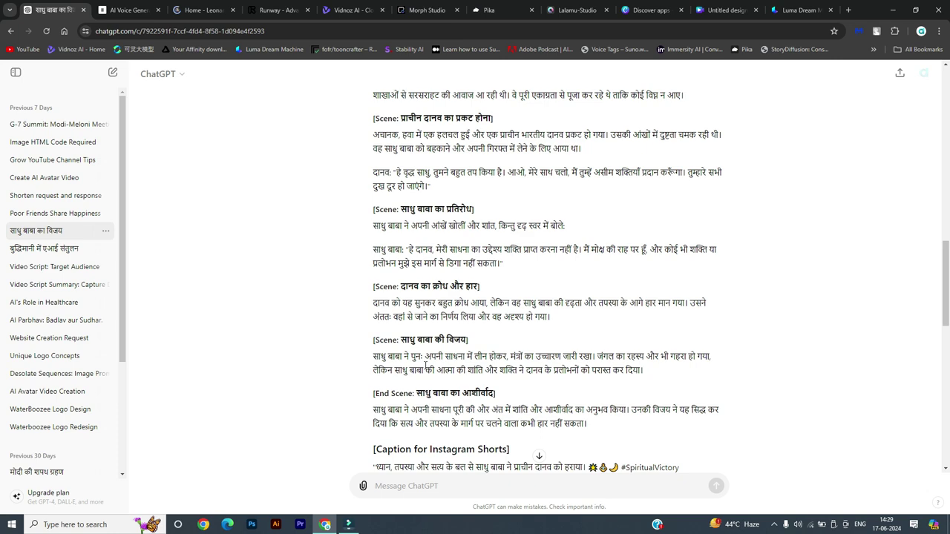
Switch to ElevenLabs Speech Synthesis and check the remaining character quota.
left_click(126, 9)
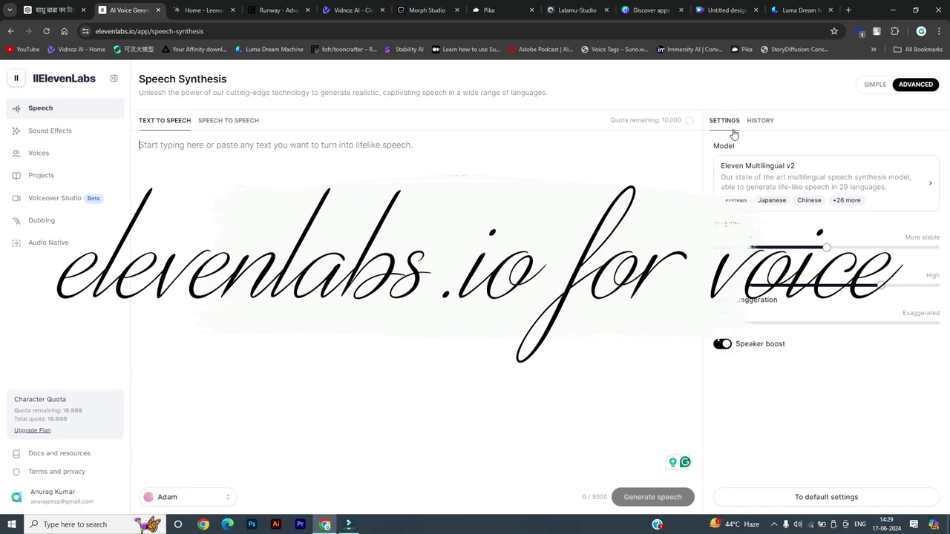
left_click_drag(662, 119, 682, 121)
left_click(620, 182)
double_click(679, 120)
left_click(680, 120)
Preview the Adam voice, browse the available voices and listen to the Sarah sample.
mouse_move(148, 498)
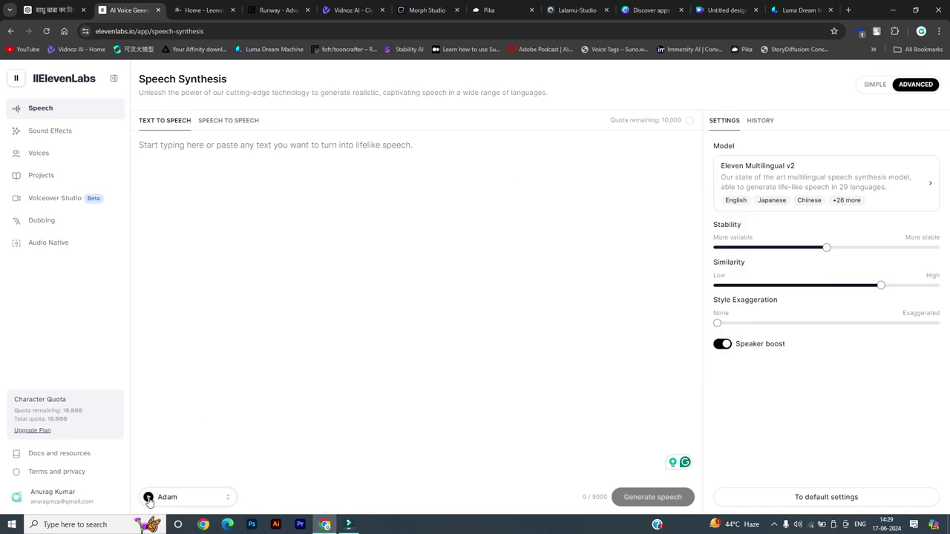
left_click(148, 498)
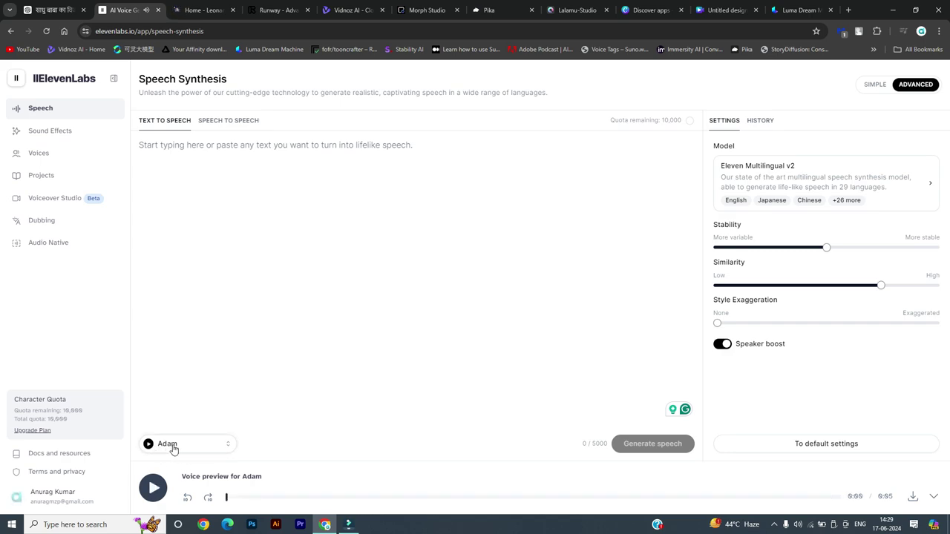
left_click(173, 445)
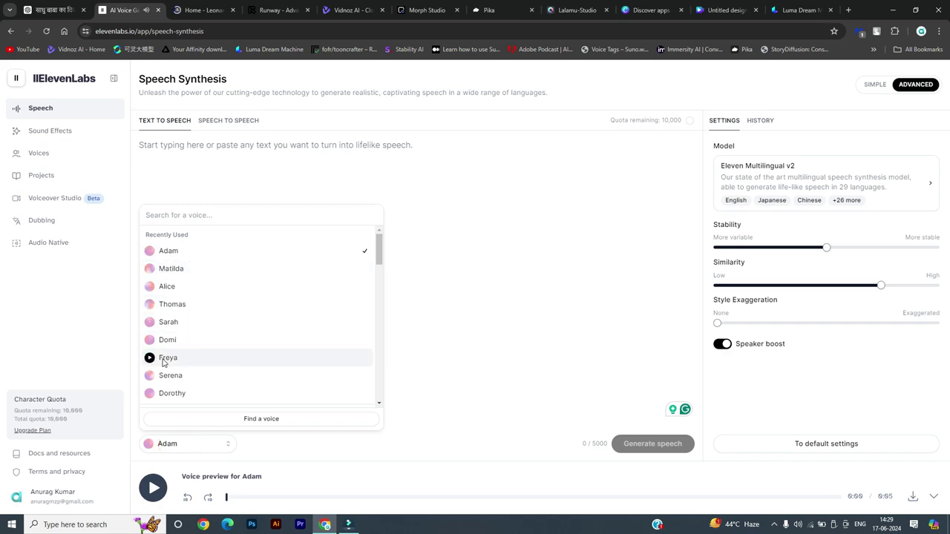
scroll(163, 362, "down", 15)
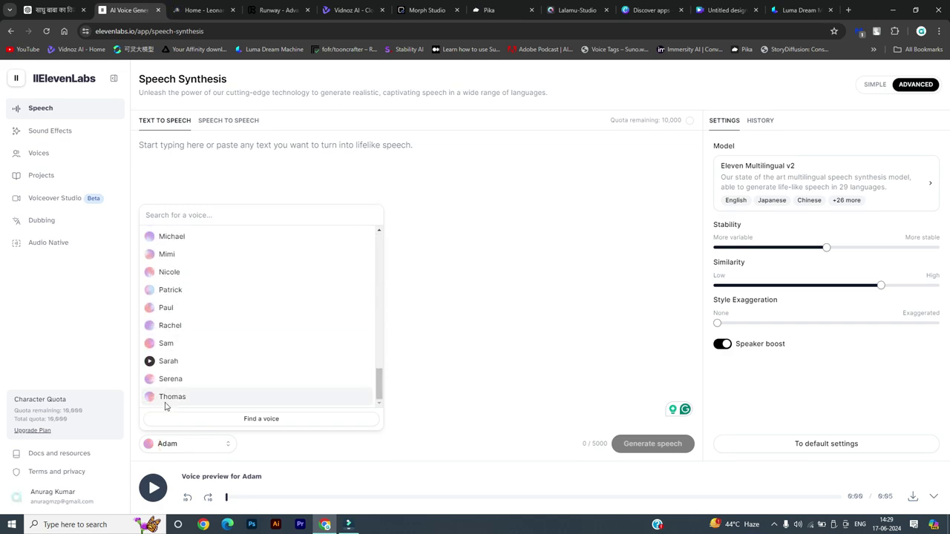
left_click(149, 361)
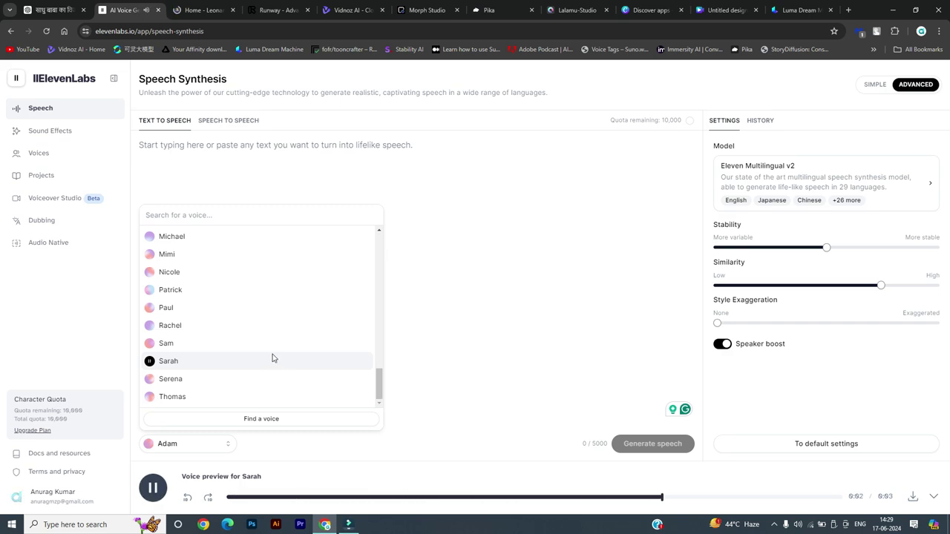
left_click(528, 305)
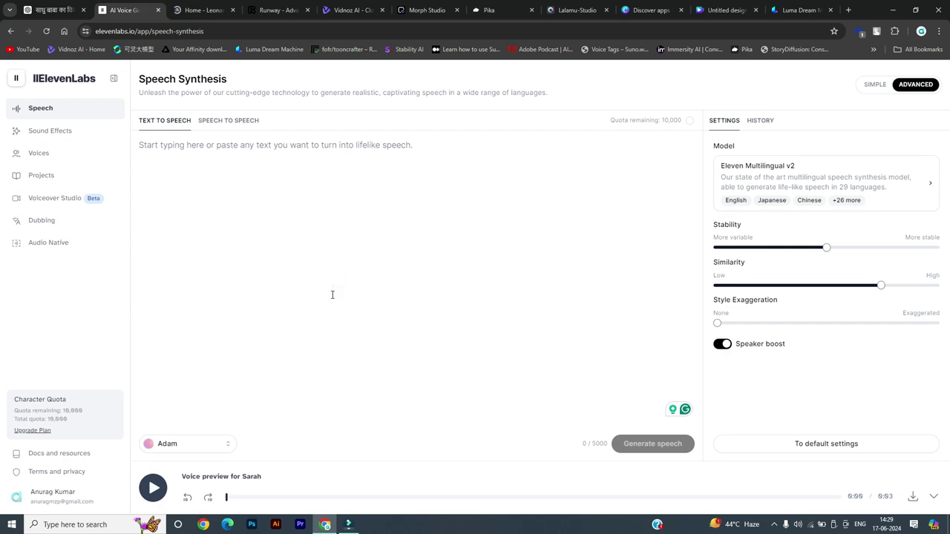
Return to the ChatGPT story and copy the demon's spoken dialogue, beginning "हे वृद्ध साधु", from the summarised retelling.
key("ctrl+shift+Tab")
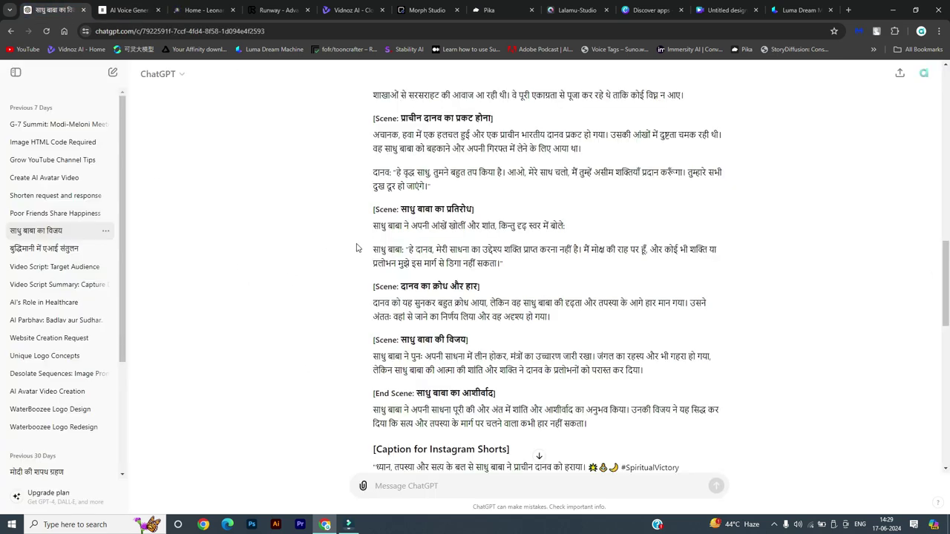
scroll(540, 456, "up", 2)
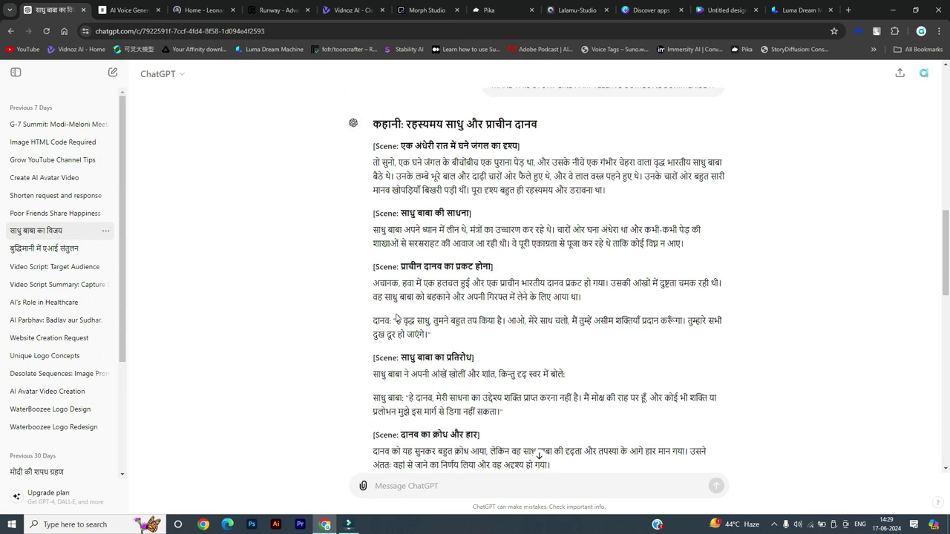
scroll(406, 302, "down", 1)
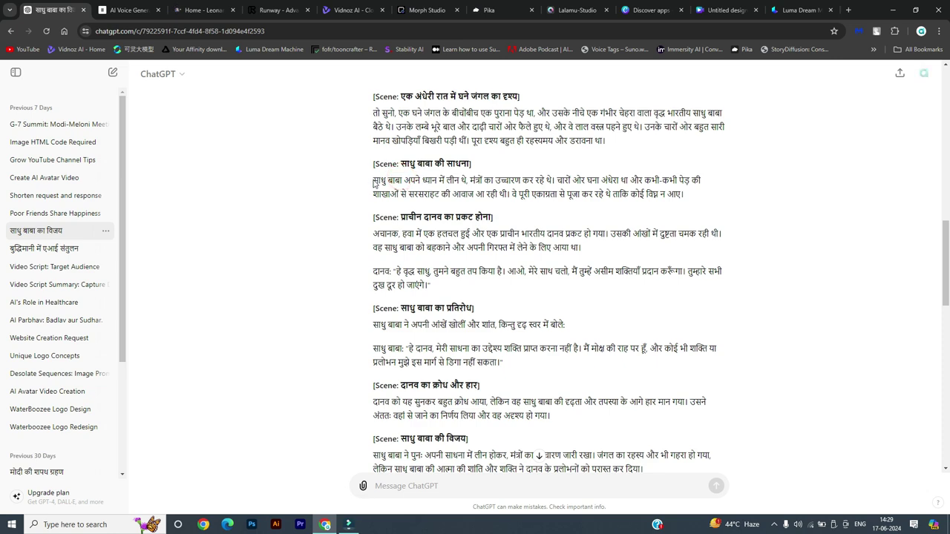
left_click_drag(374, 184, 700, 191)
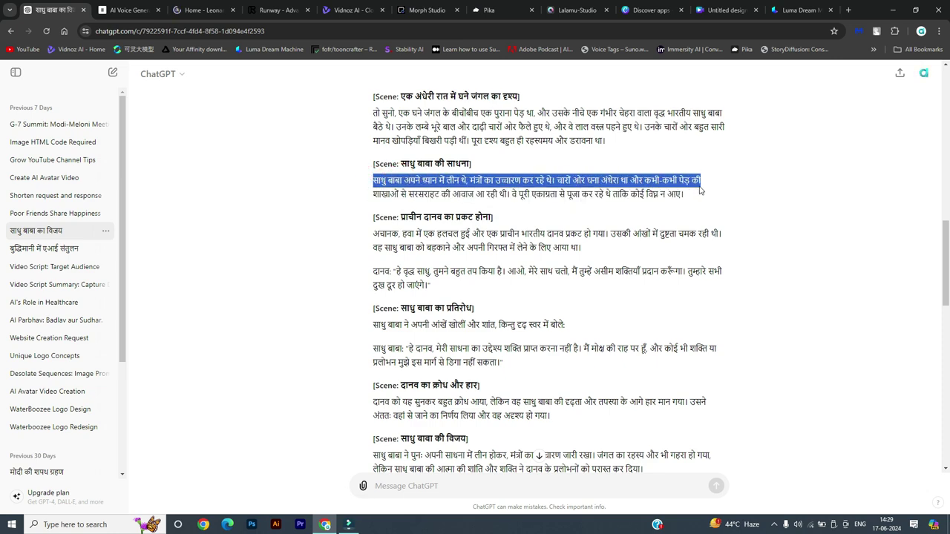
left_click(700, 180)
scroll(460, 193, "down", 2)
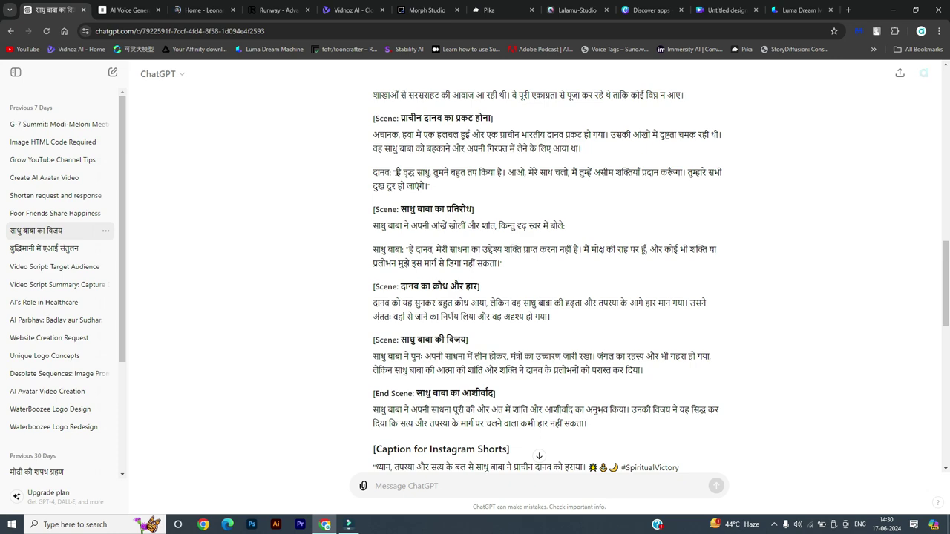
left_click_drag(396, 171, 446, 198)
left_click(432, 193)
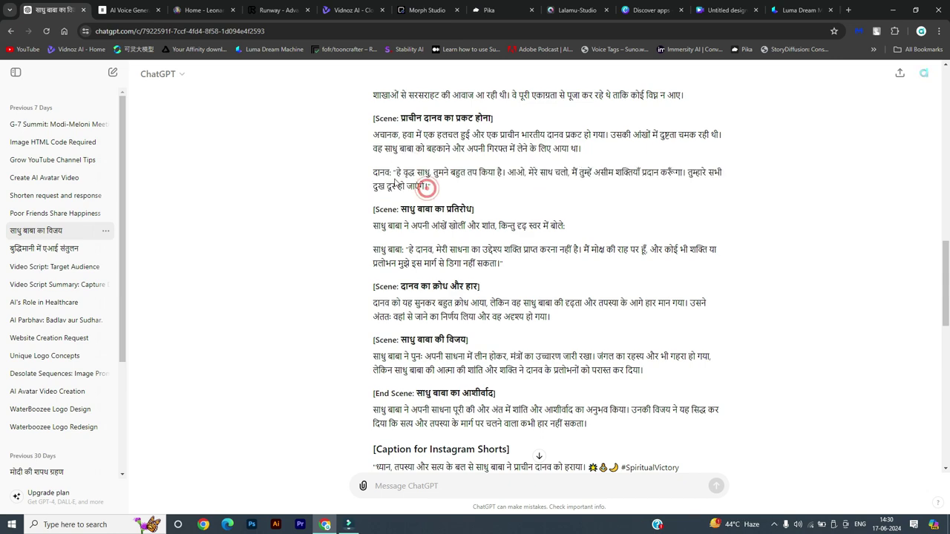
left_click_drag(397, 171, 468, 186)
key("ctrl+c")
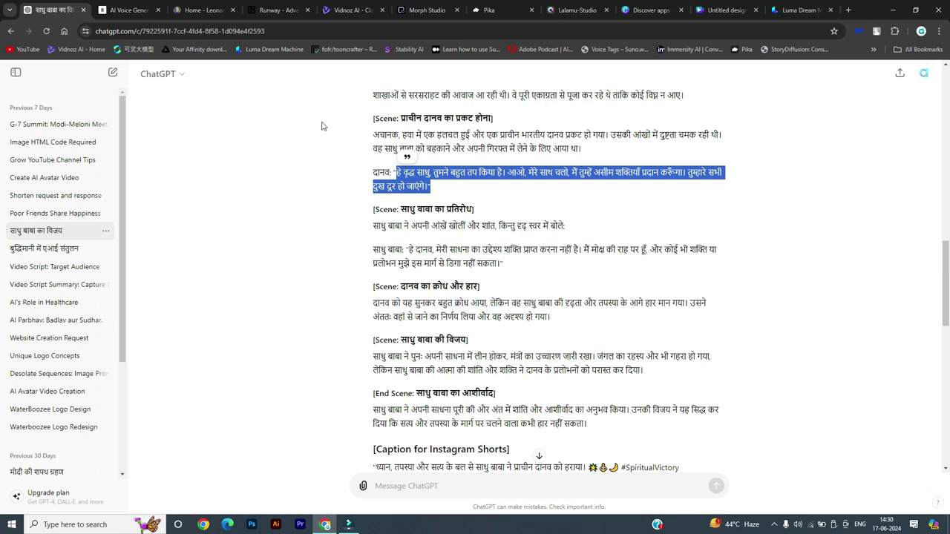
Paste the copied demon dialogue into the ElevenLabs text-to-speech input.
left_click(127, 10)
left_click(244, 230)
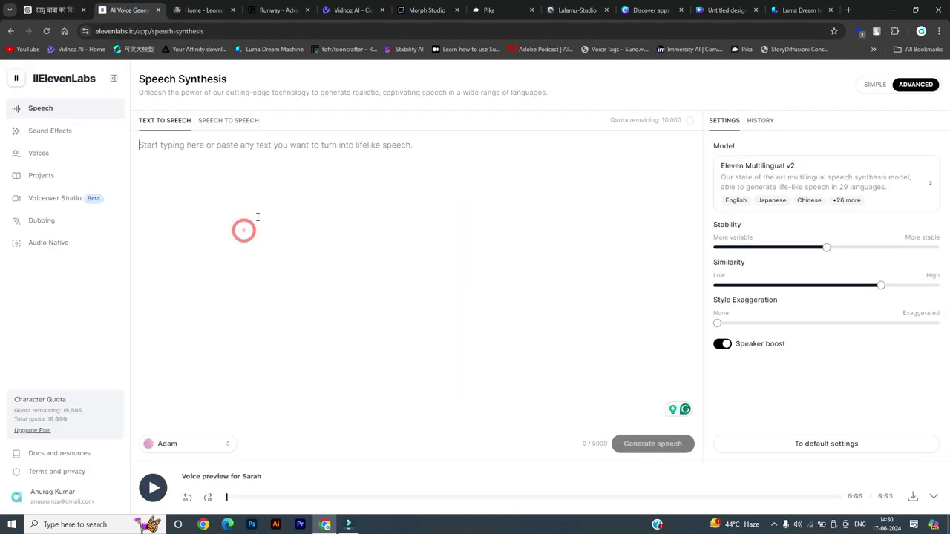
left_click(182, 199)
key("ctrl+v")
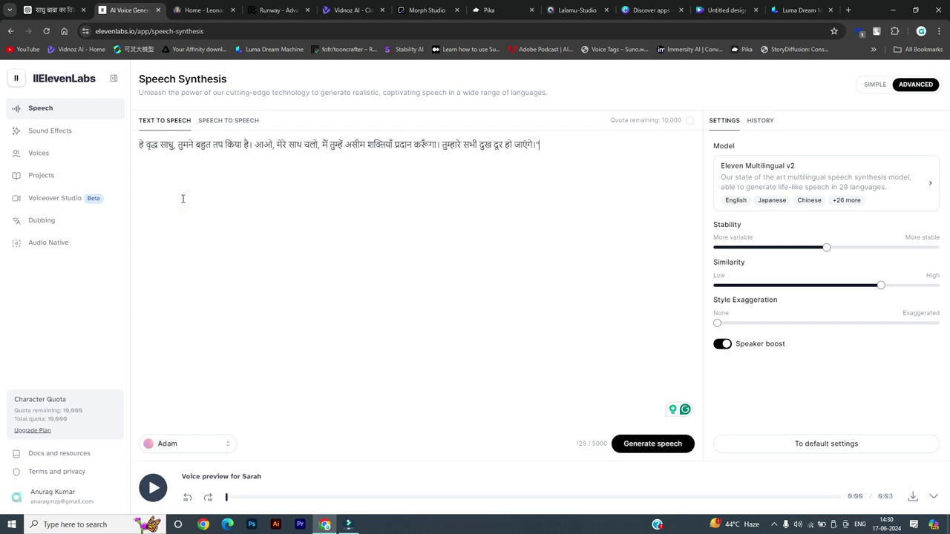
Compare voice samples for the dialogue by previewing Adam, Thomas and Serena, keeping Adam as the selected voice.
left_click(148, 443)
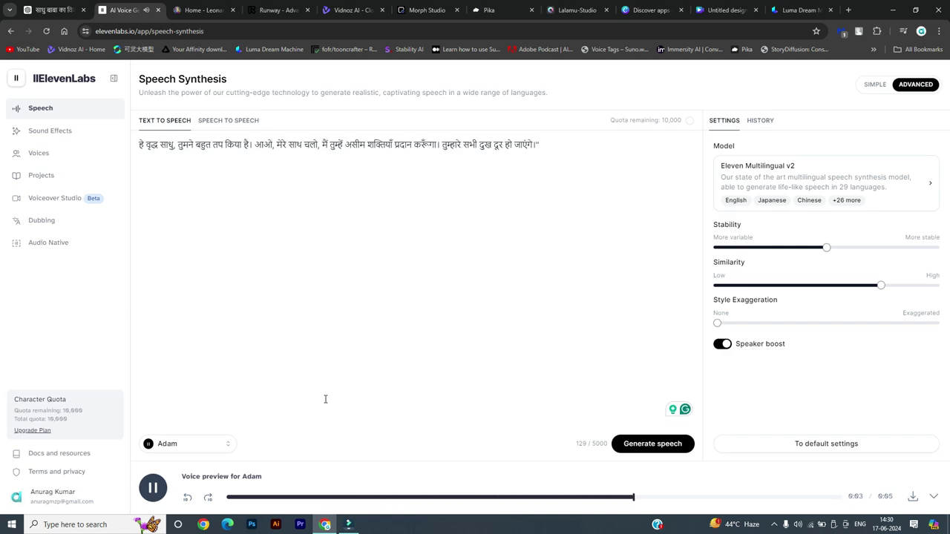
left_click(160, 444)
scroll(175, 342, "down", 5)
scroll(167, 331, "down", 2)
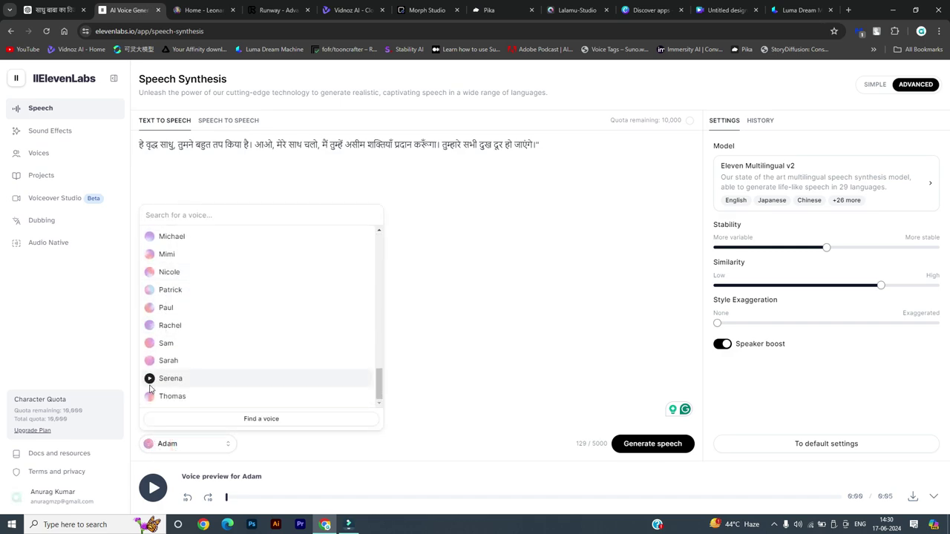
left_click(150, 396)
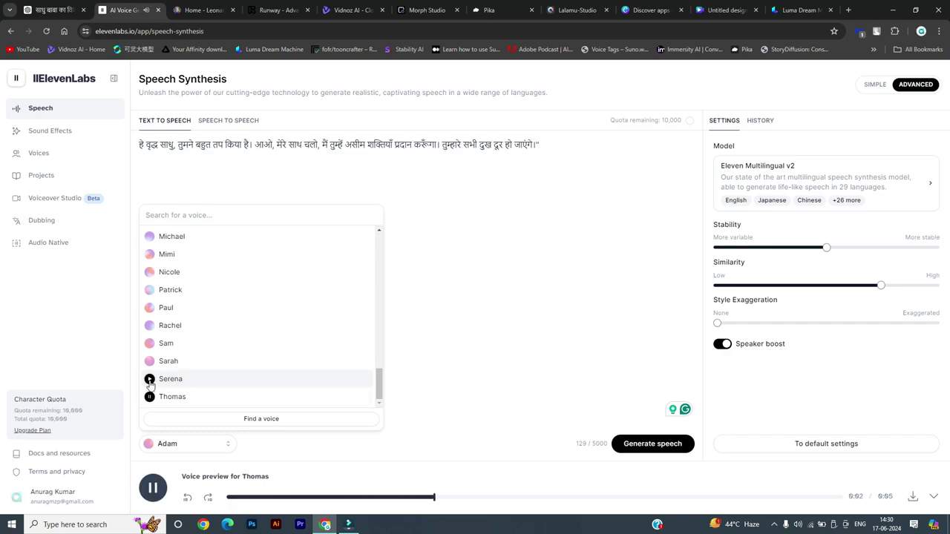
left_click(149, 379)
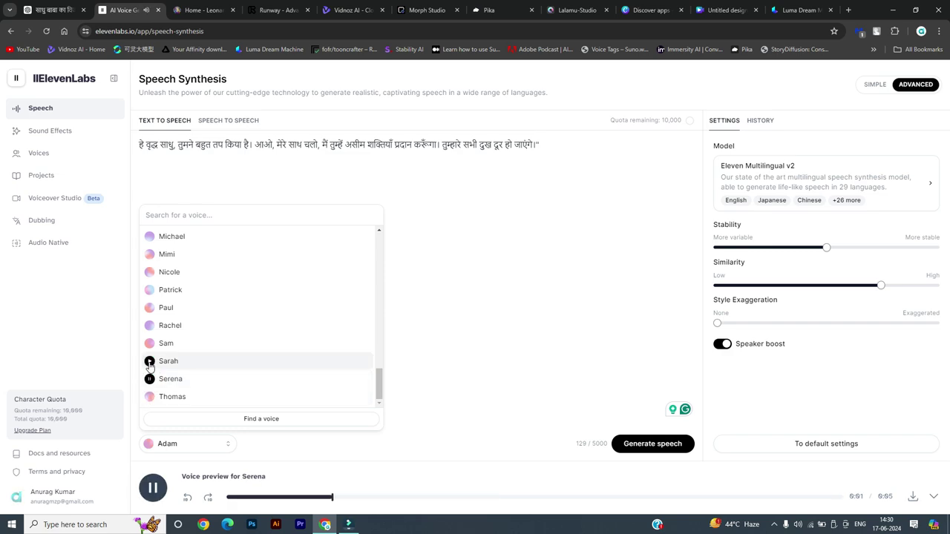
scroll(210, 362, "up", 15)
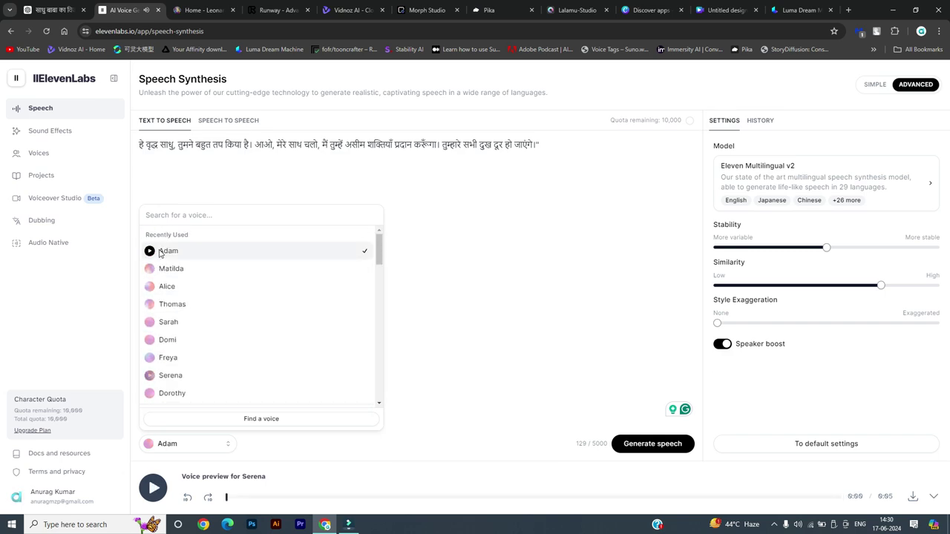
left_click(149, 251)
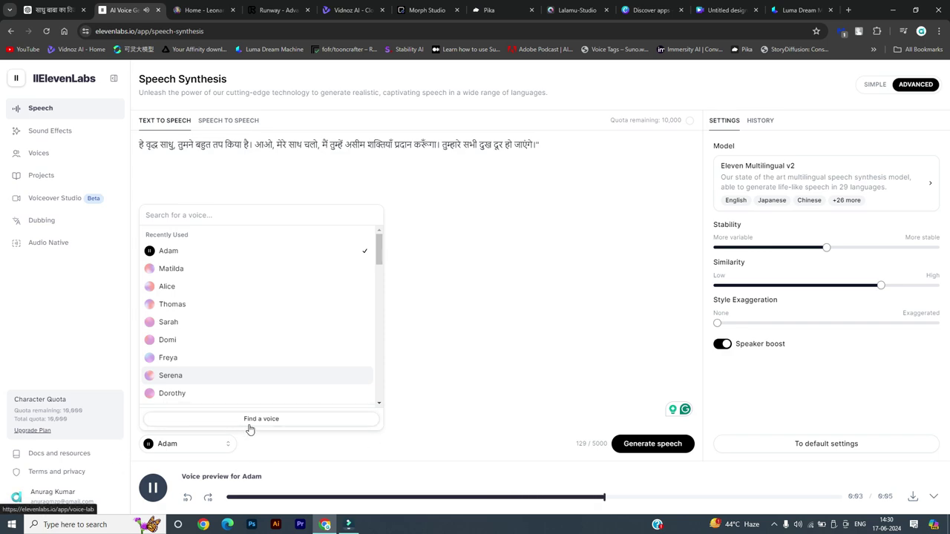
left_click(468, 396)
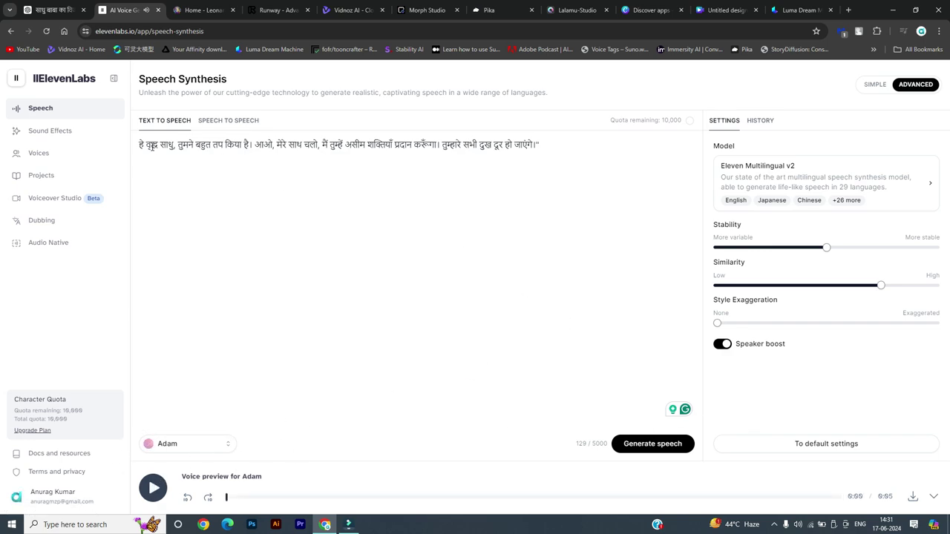
Generate speech from the demon dialogue with the Adam voice and download the audio.
left_click_drag(135, 144, 445, 188)
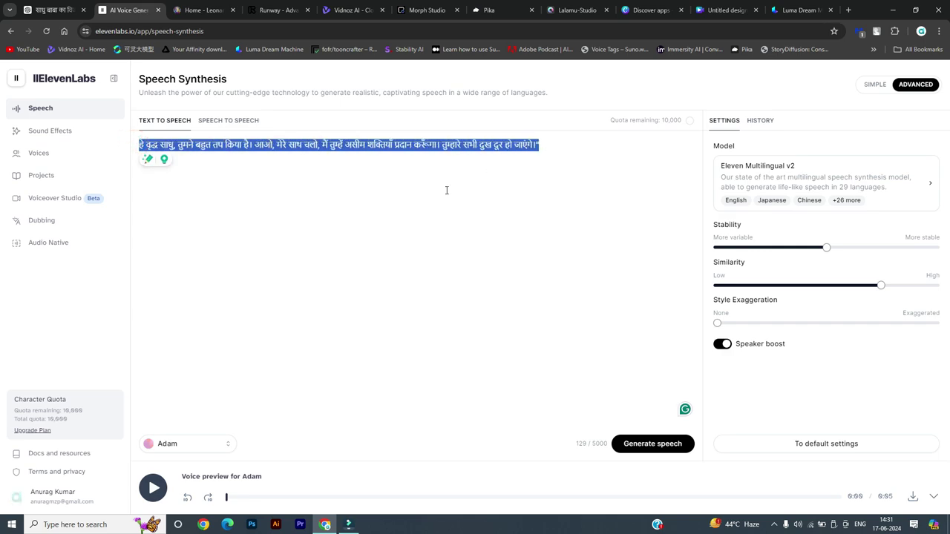
left_click(361, 217)
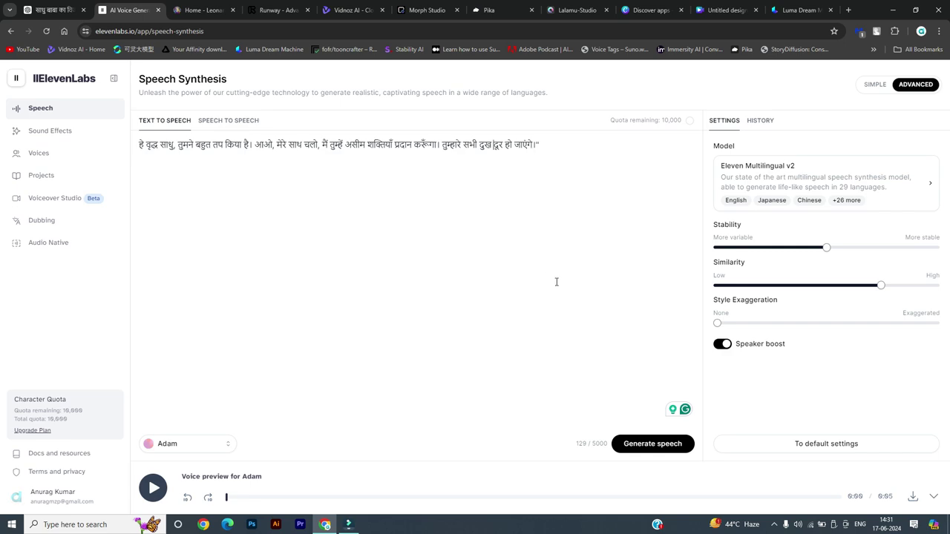
left_click(653, 445)
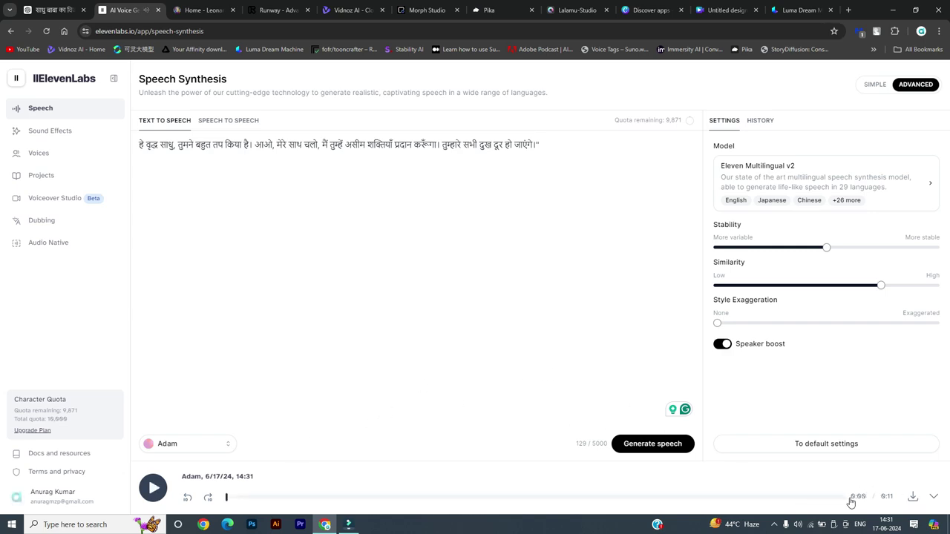
left_click(912, 498)
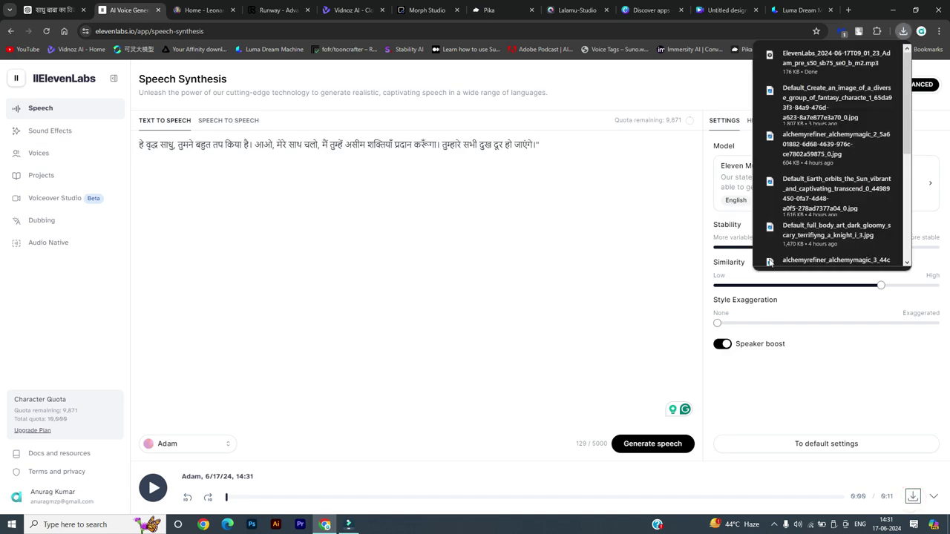
Return to the ChatGPT story and copy the sadhu's spoken reply, from "हे दानव, मेरी साधना" to "डिगा नहीं सकता।".
key("ctrl+1")
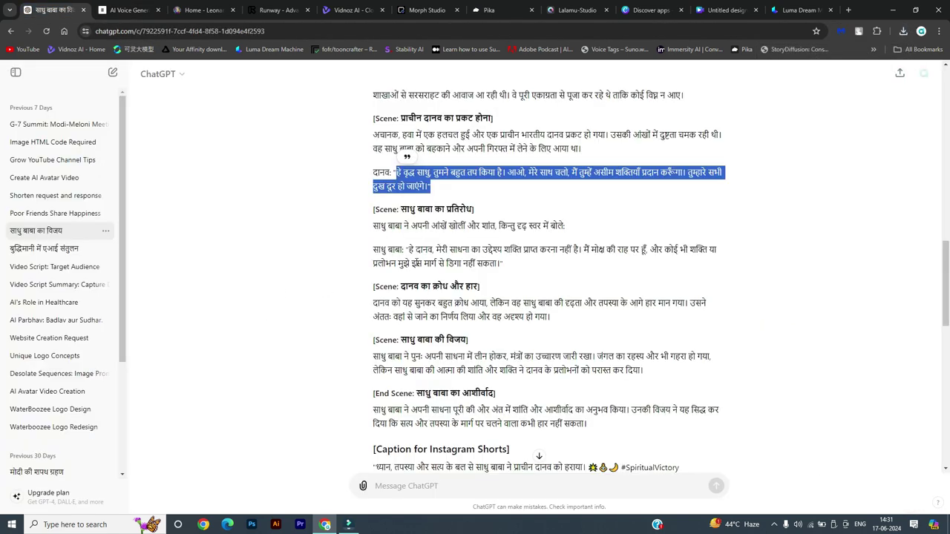
left_click(415, 208)
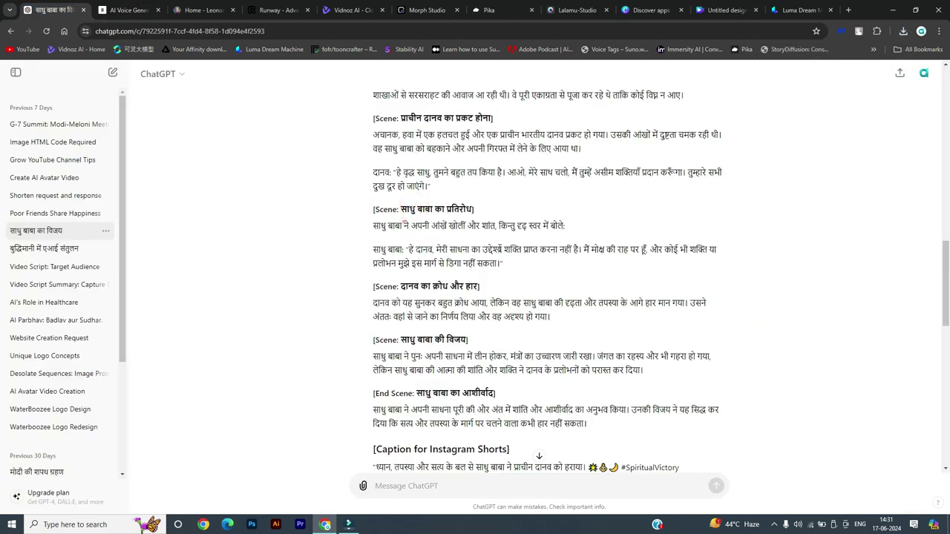
left_click_drag(375, 225, 565, 226)
left_click(454, 251)
left_click(413, 246)
left_click_drag(409, 249, 501, 264)
key("ctrl+c")
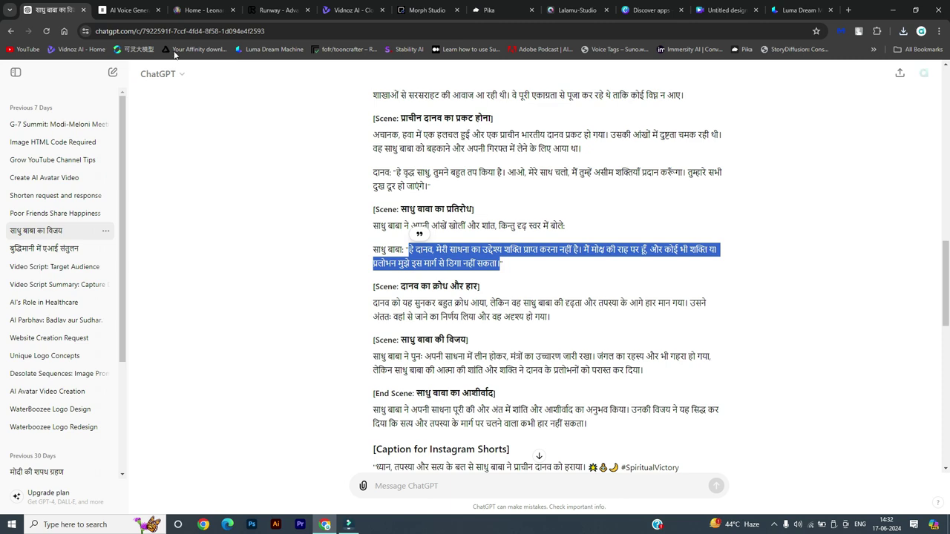
Replace the demon dialogue in the ElevenLabs text-to-speech input with the copied sadhu dialogue.
left_click(127, 9)
left_click(311, 183)
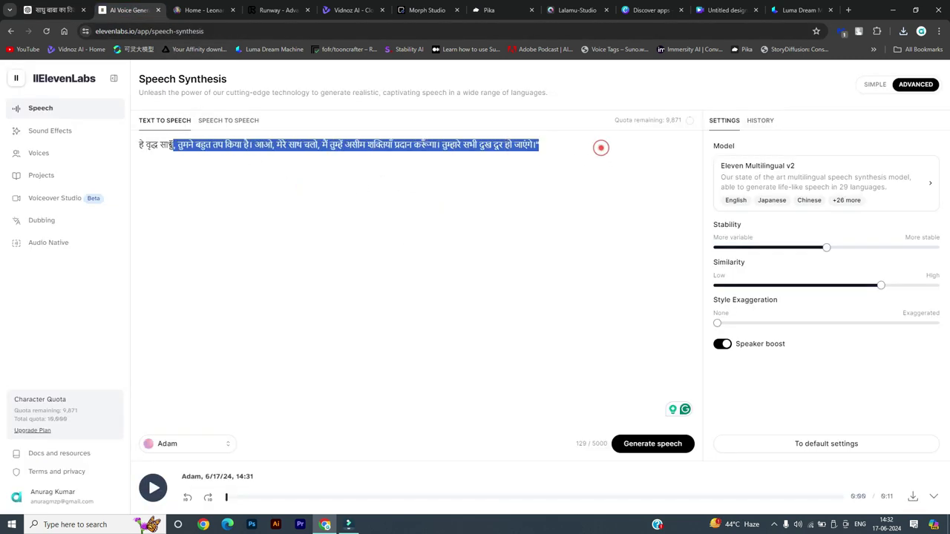
triple_click(600, 146)
key("ctrl+v")
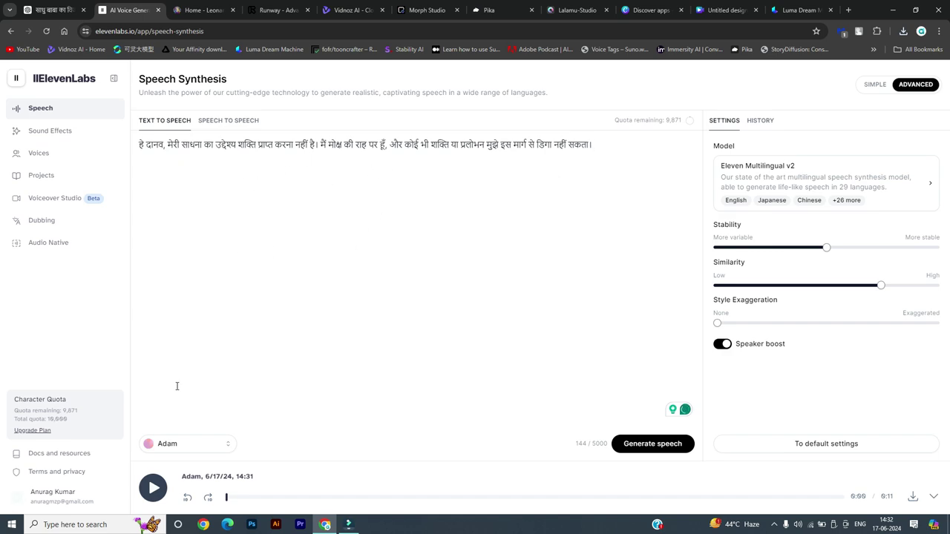
Preview the Thomas, Serena, Sarah, Sam and Paul voices, and select Paul for the sadhu's dialogue.
left_click(189, 444)
scroll(187, 323, "down", 5)
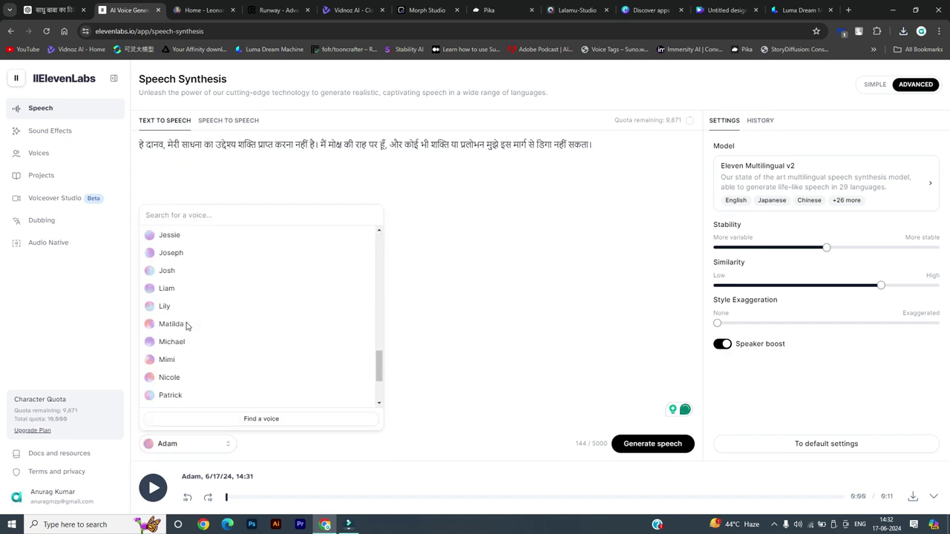
scroll(186, 324, "down", 2)
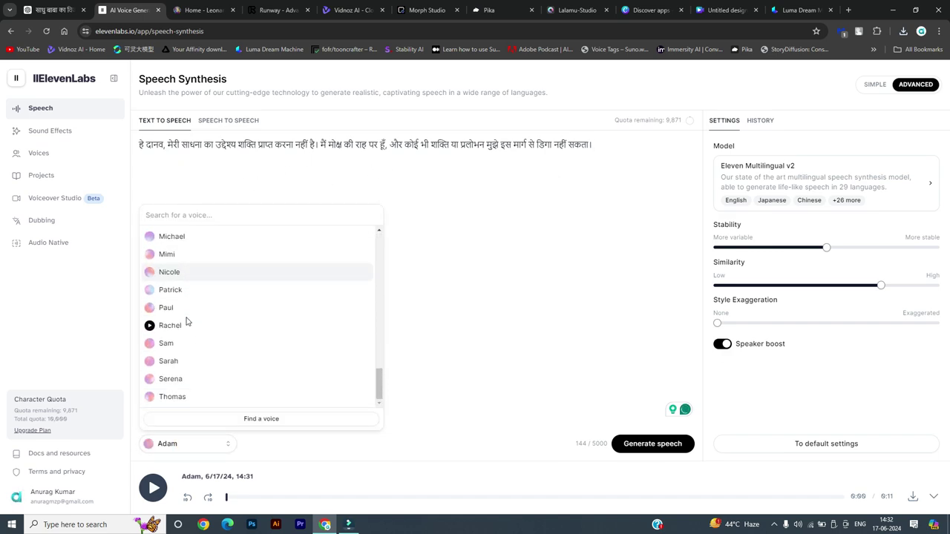
left_click(149, 397)
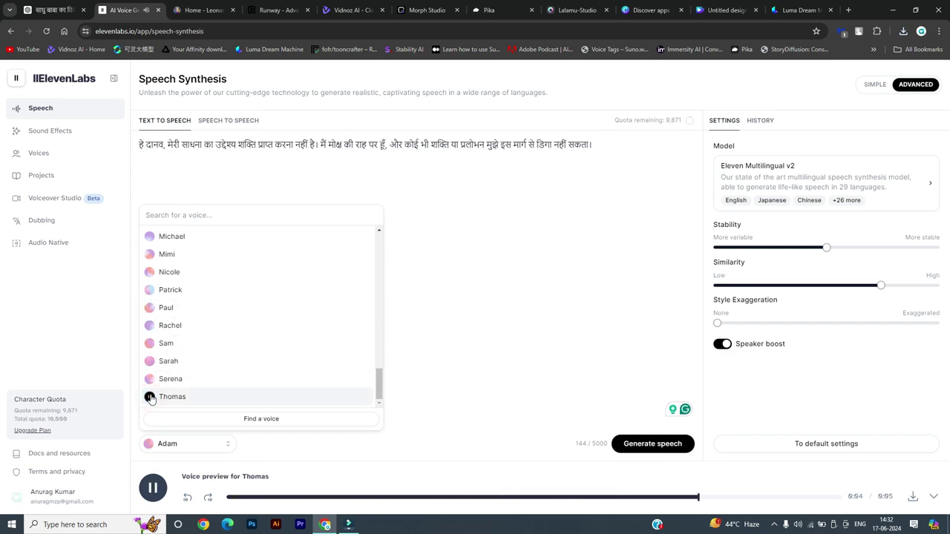
left_click(149, 379)
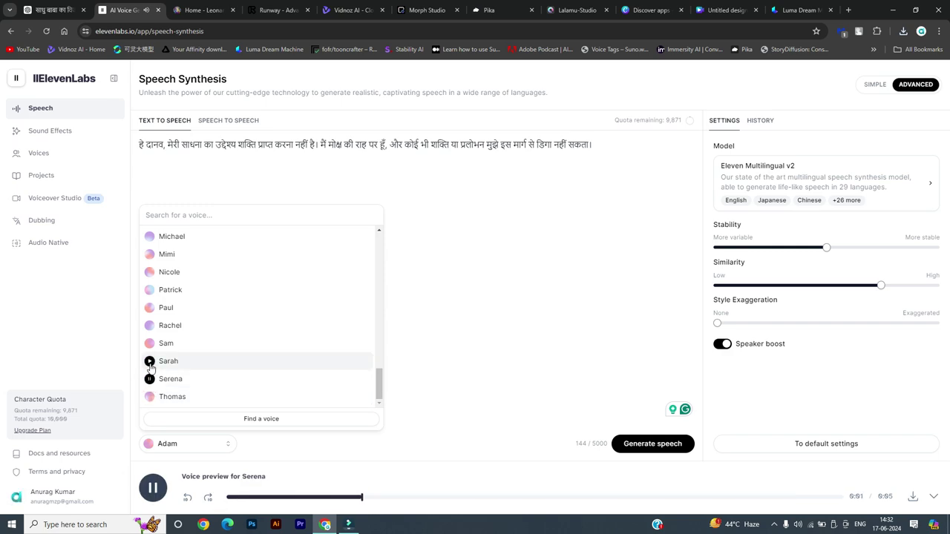
left_click(150, 362)
left_click(149, 345)
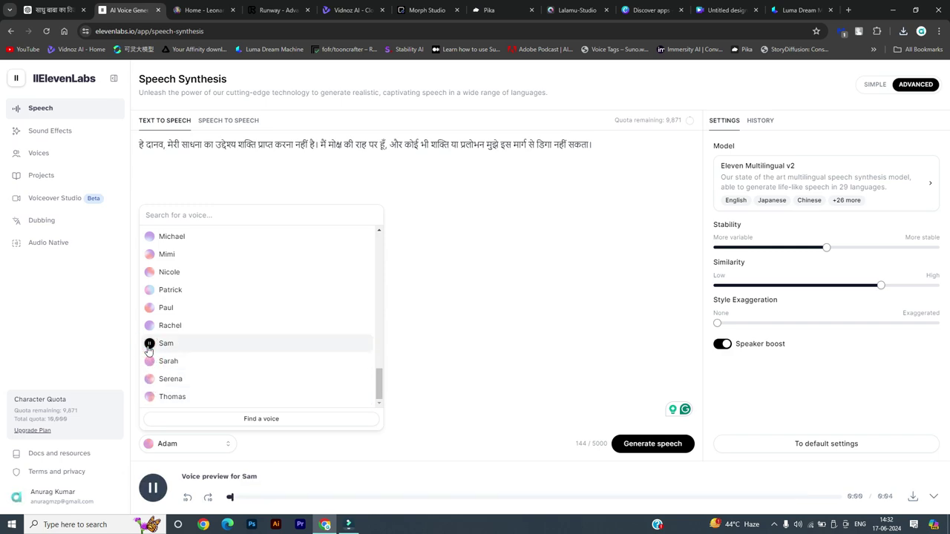
left_click(149, 308)
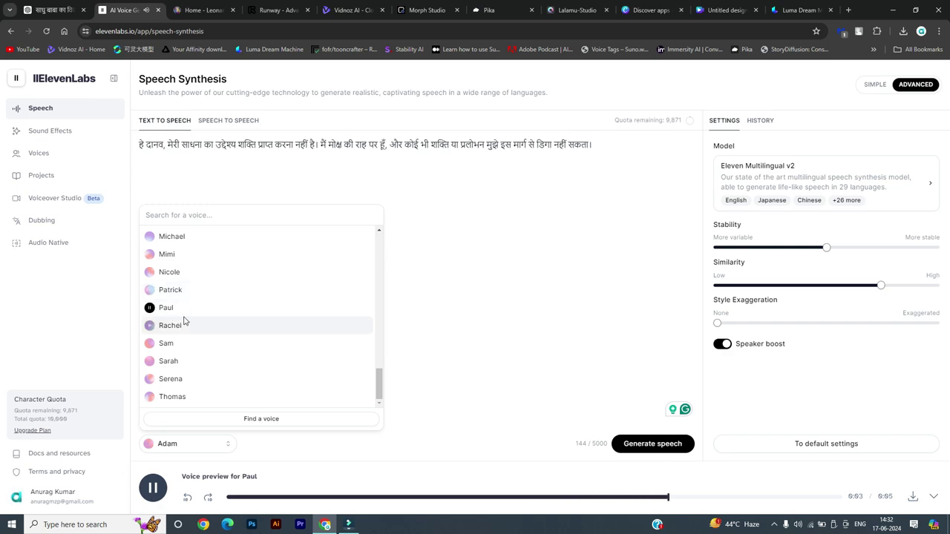
left_click(182, 307)
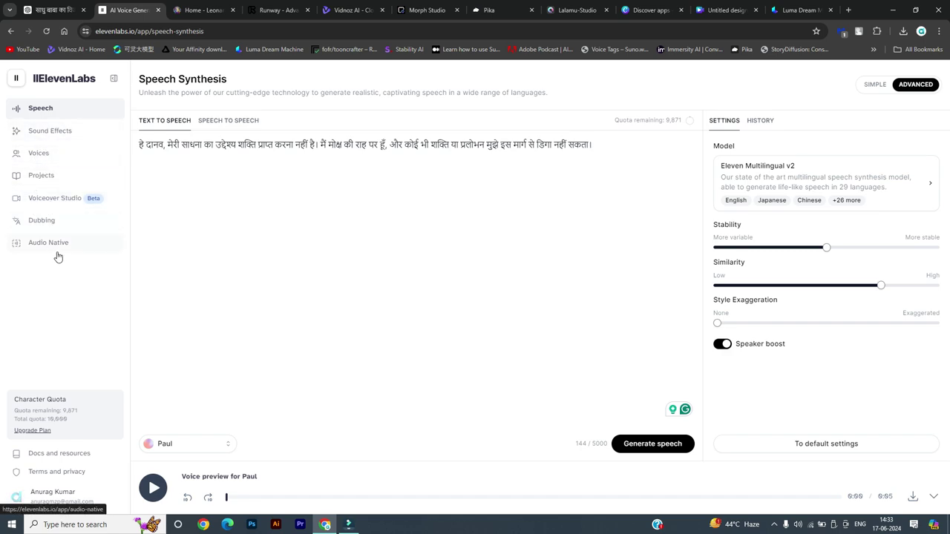
Generate speech from the sadhu's dialogue with the Paul voice and download the audio.
key("ctrl+Return")
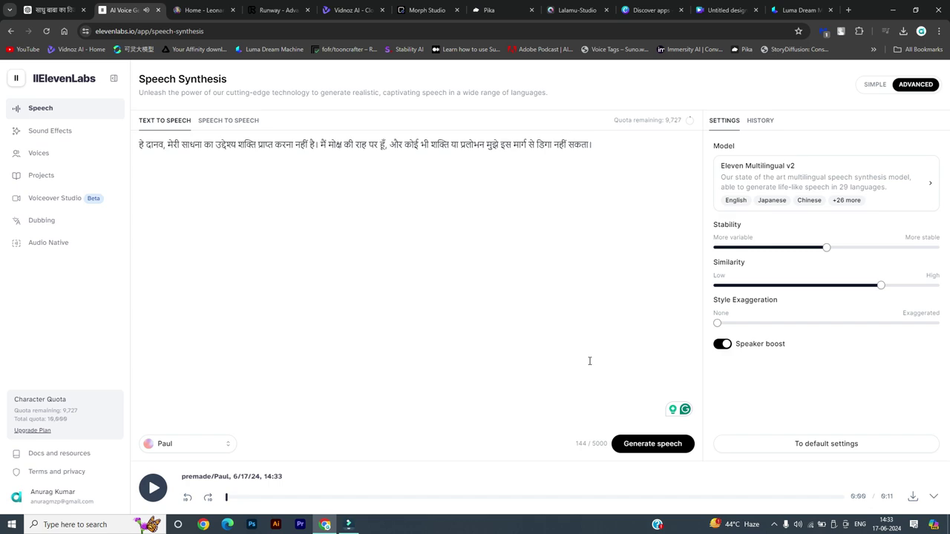
left_click(912, 499)
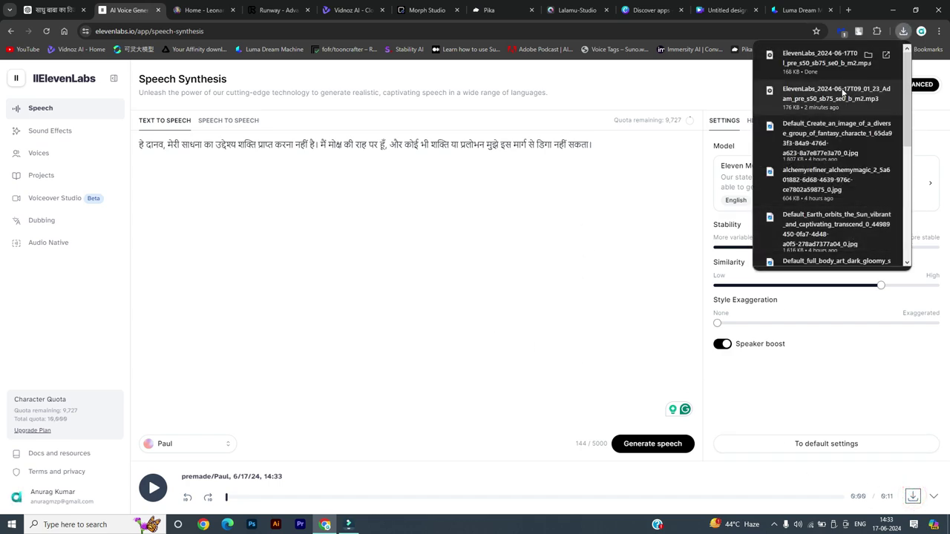
Show the Paul audio in the Downloads folder and rename it with the dialogue's opening words, "हे दानव, मेरी साधना".
left_click(868, 54)
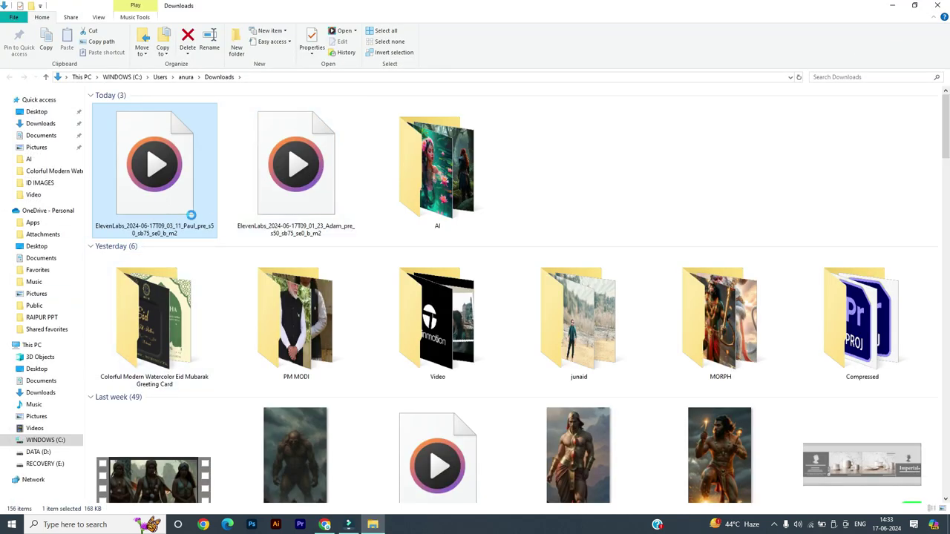
right_click(189, 209)
left_click(216, 445)
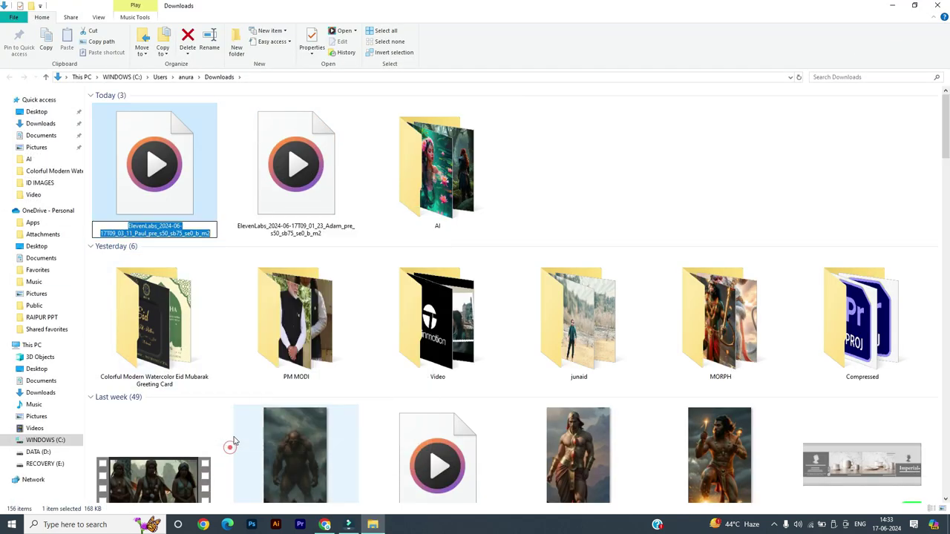
left_click(325, 524)
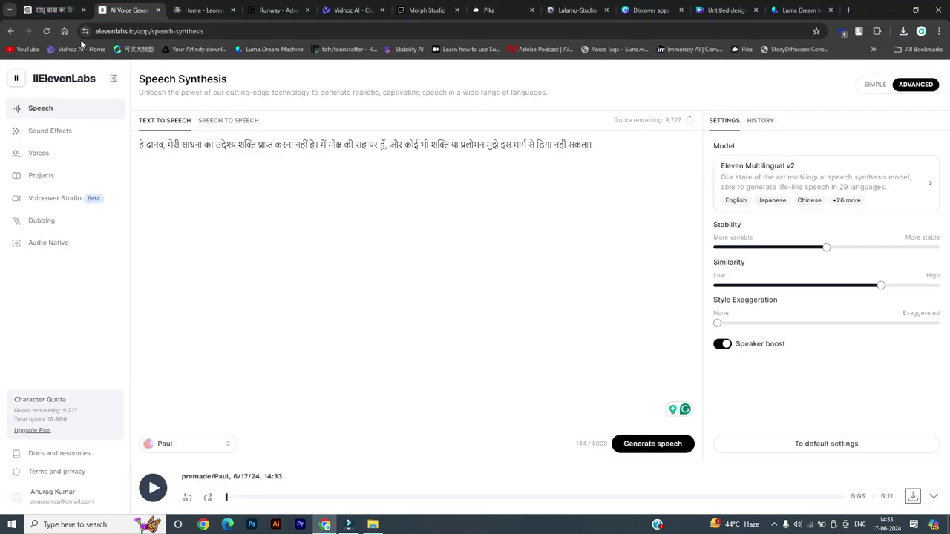
left_click_drag(140, 146, 204, 145)
key("ctrl+c")
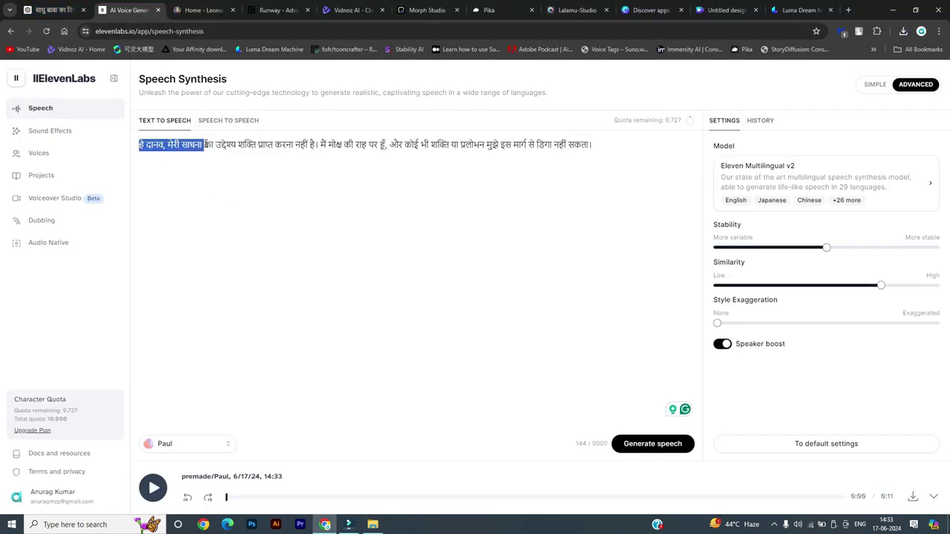
left_click(372, 524)
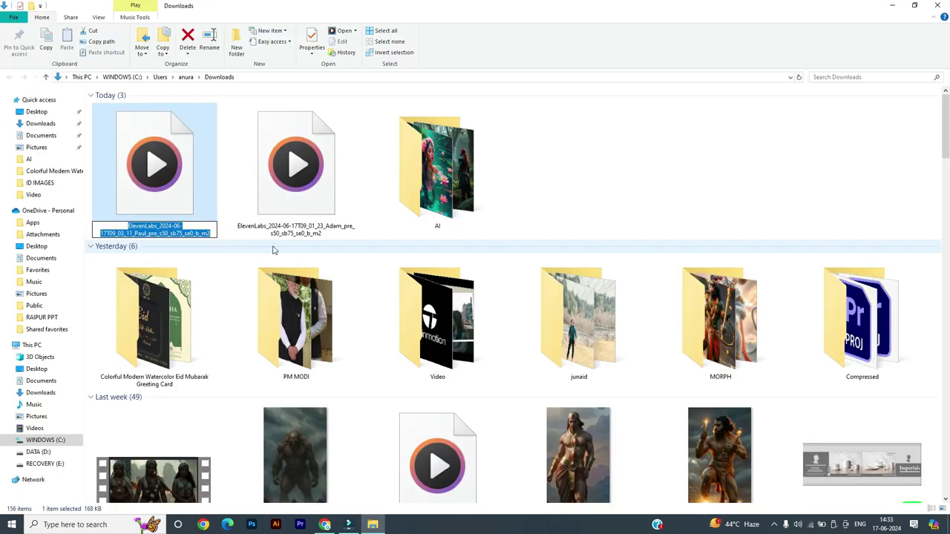
key("ctrl+v")
Rename the Adam audio file with the demon dialogue's first sentence from the ChatGPT story, "हे वृद्ध साधु, तुमने बहुत तप किया है।".
left_click(290, 212)
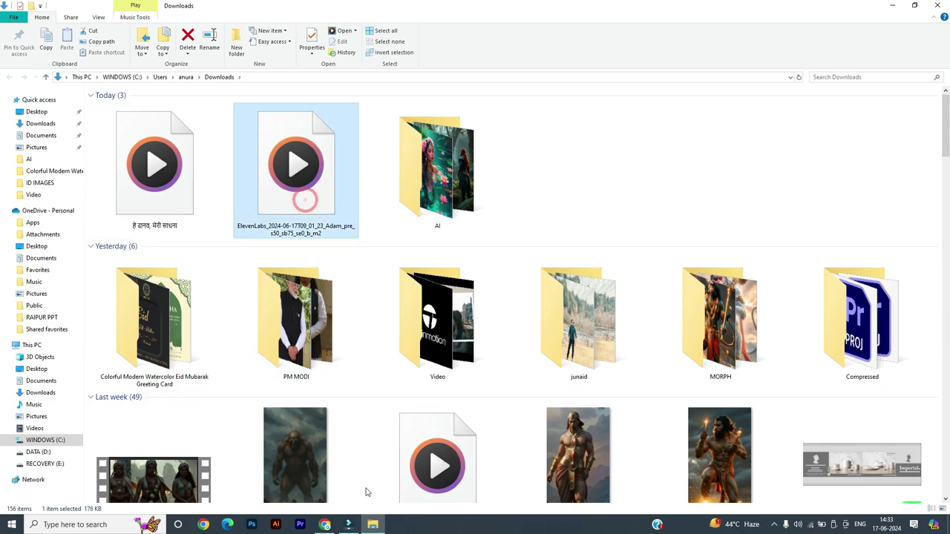
left_click(372, 525)
key("ctrl+shift+Tab")
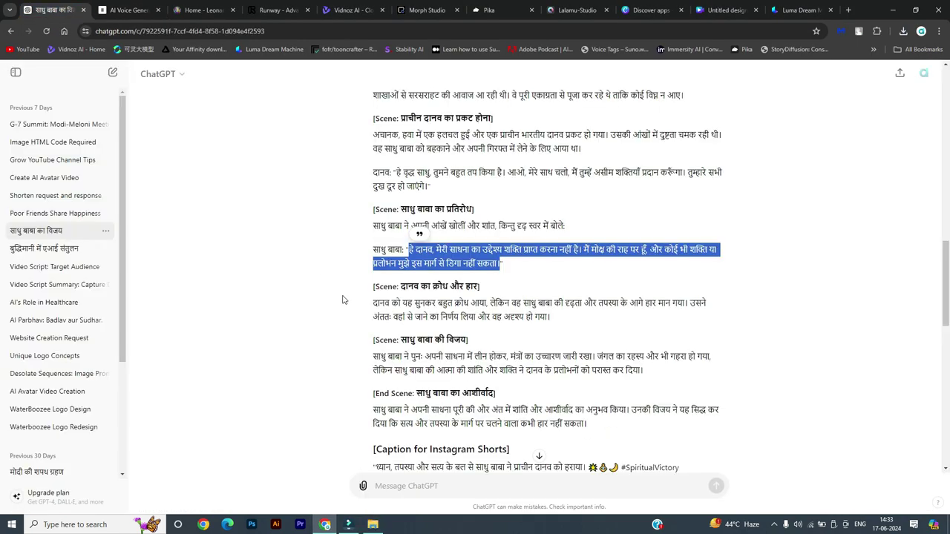
left_click_drag(395, 172, 502, 172)
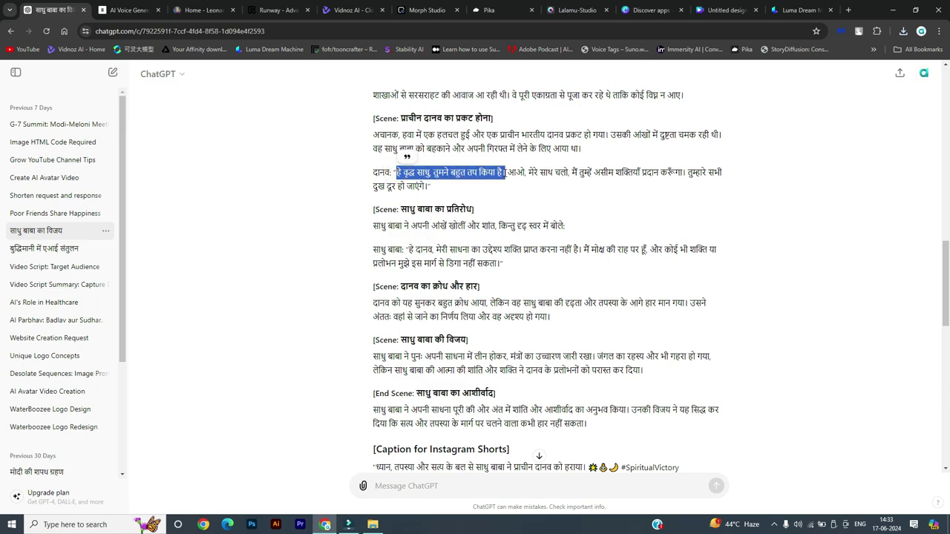
left_click(372, 524)
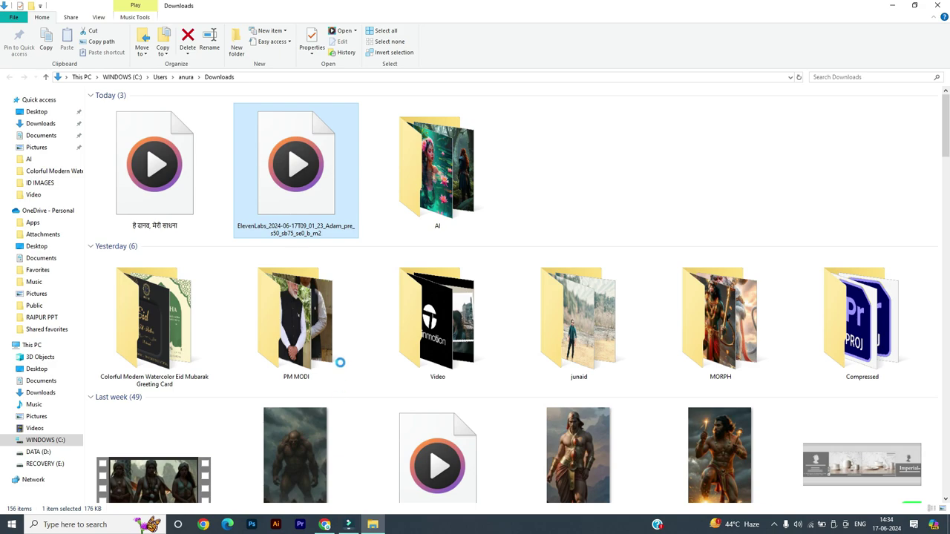
key("F2")
type("हे वृद्ध साधु, तुमने बहुत तप किया है।")
key("Return")
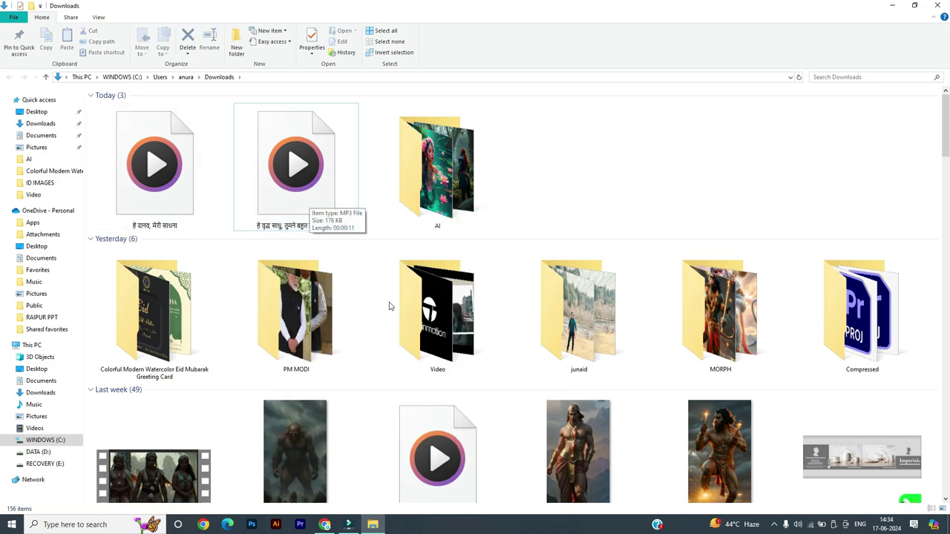
Switch to Leonardo.Ai in the browser and look through the Community Creations gallery on its home page.
left_click(324, 524)
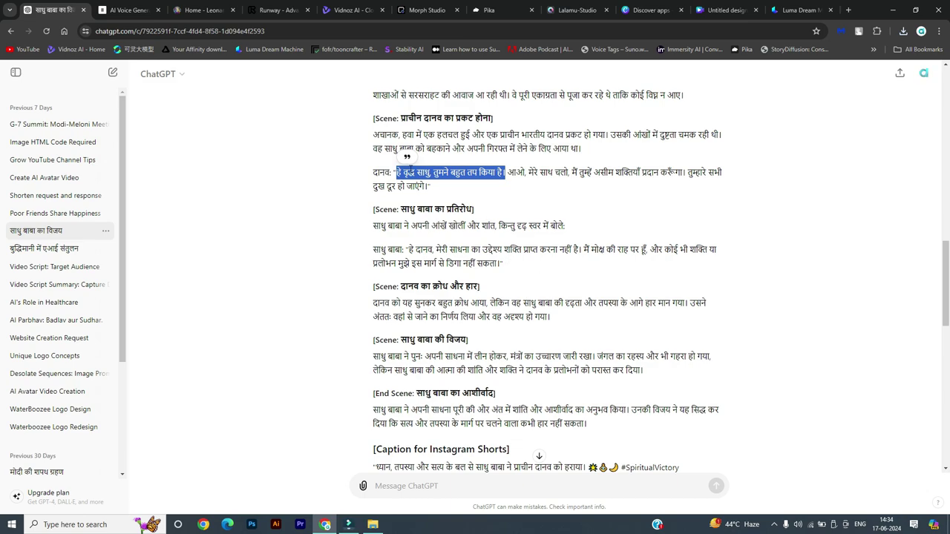
left_click(127, 9)
left_click(327, 224)
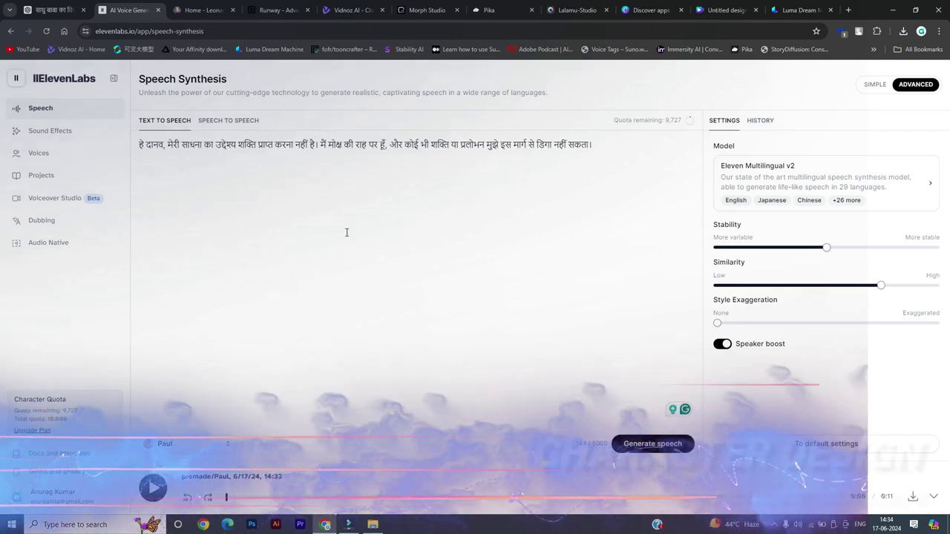
left_click(201, 8)
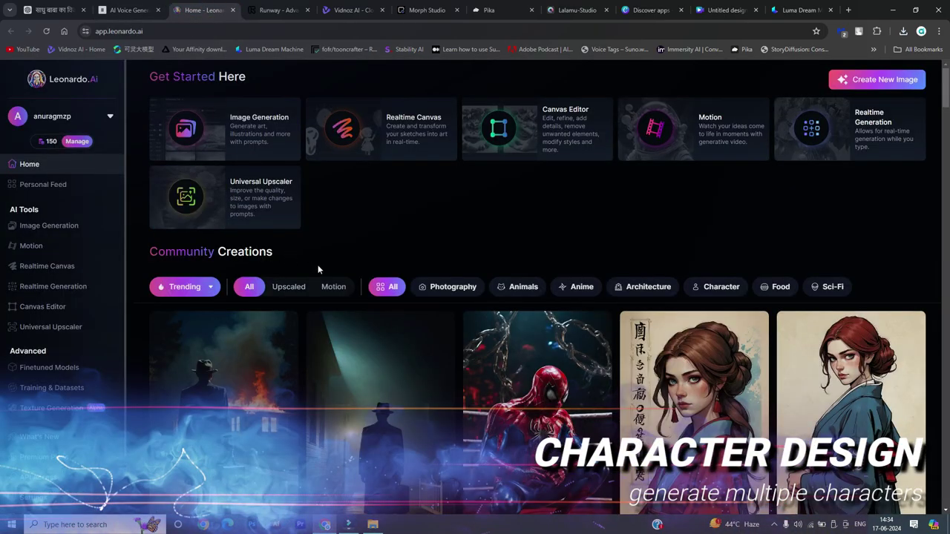
scroll(363, 327, "down", 3)
scroll(362, 327, "down", 10)
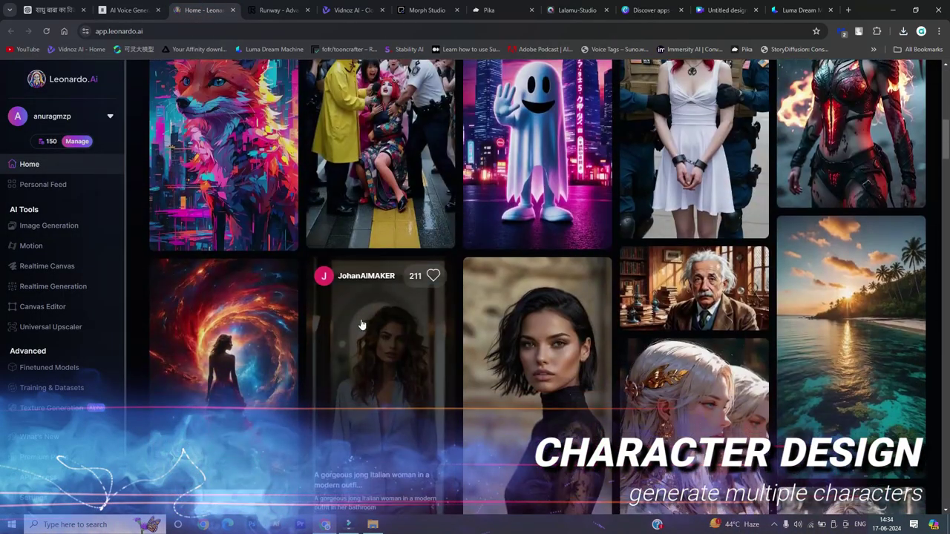
scroll(339, 386, "up", 6)
scroll(337, 375, "up", 6)
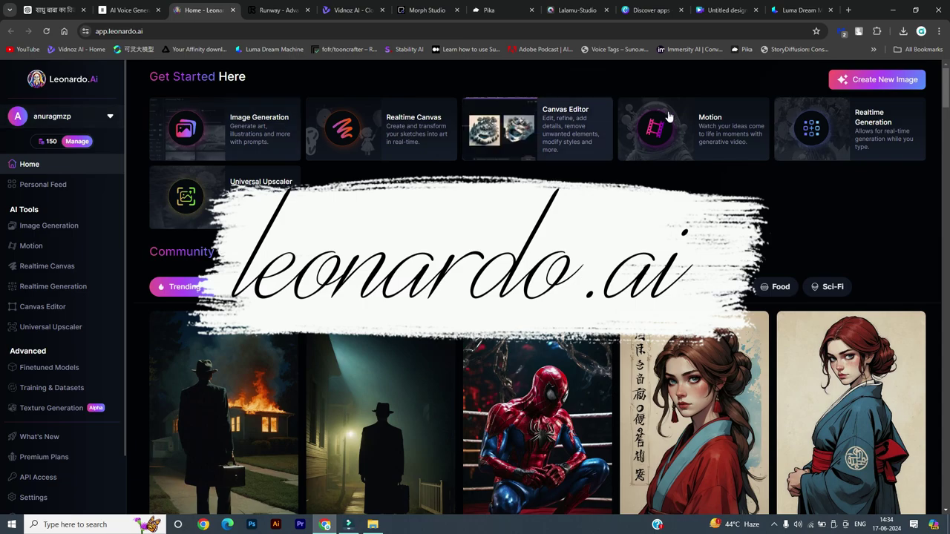
scroll(681, 382, "down", 3)
scroll(681, 383, "down", 10)
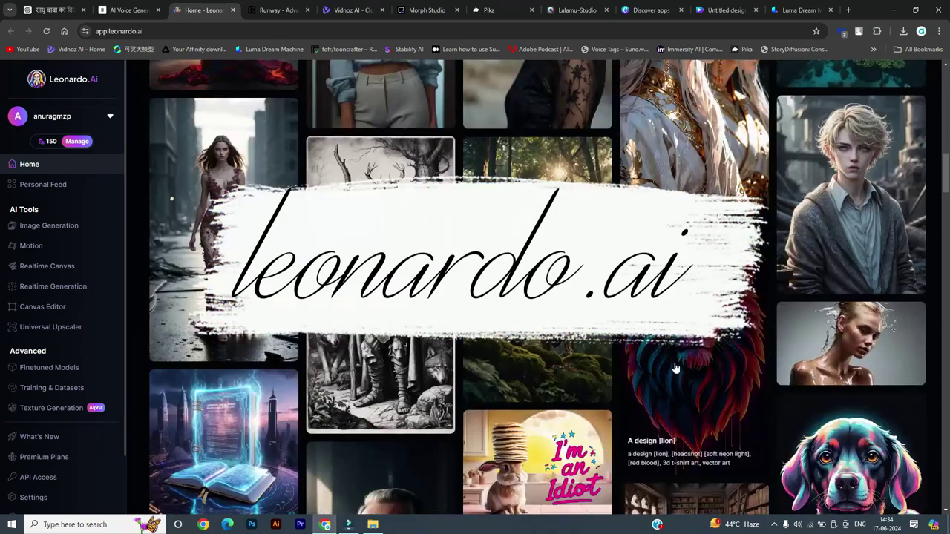
scroll(674, 371, "up", 15)
scroll(674, 358, "up", 3)
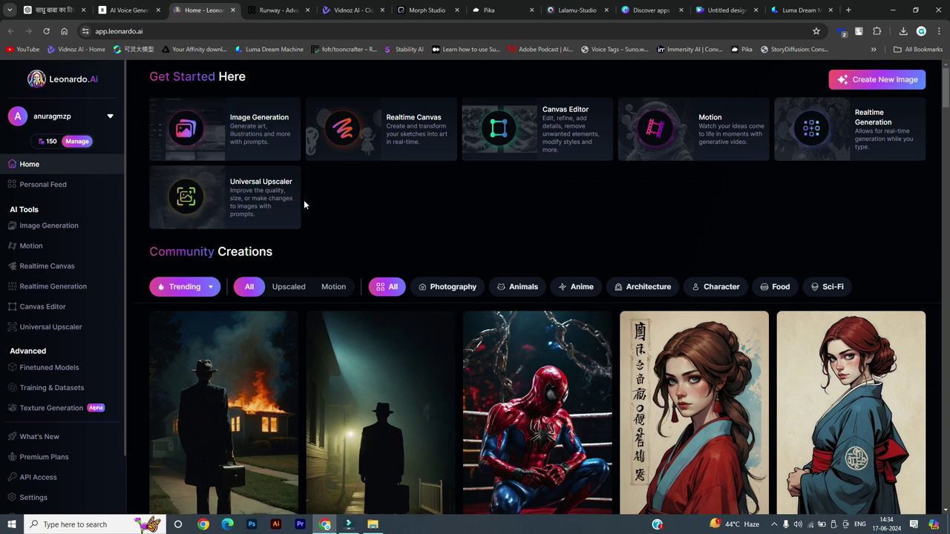
Open Leonardo.Ai's Image Generation tool and place the cursor in the empty prompt field.
left_click(259, 133)
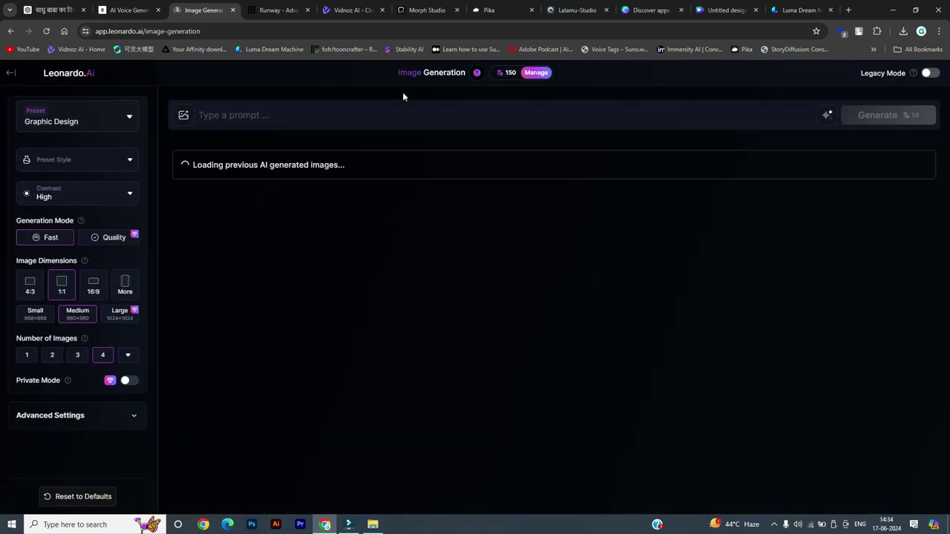
mouse_move(509, 78)
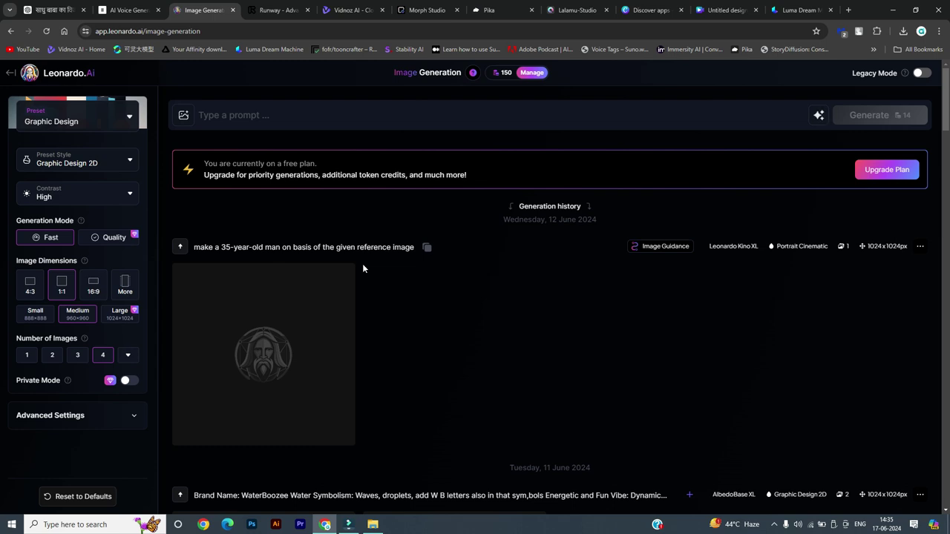
left_click(219, 115)
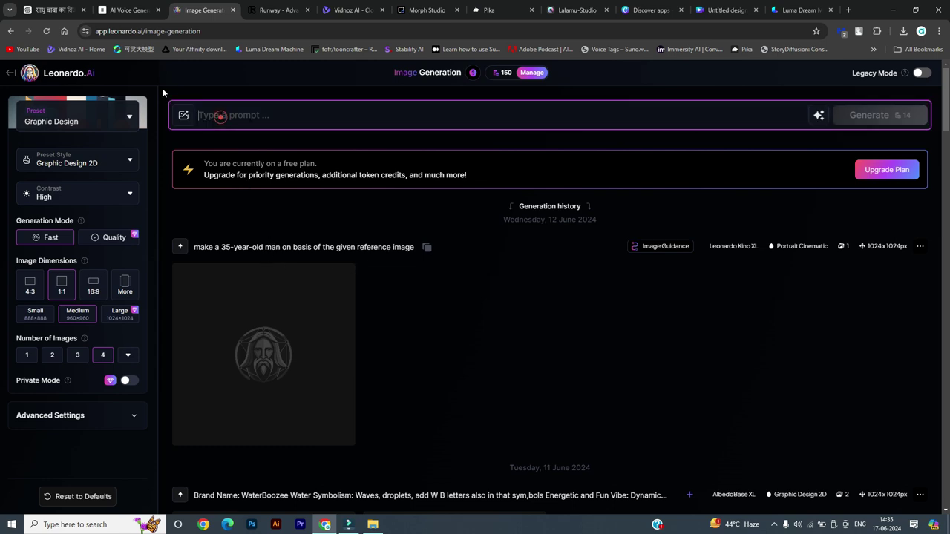
Return to the ChatGPT story and review its title, scene headings and the sadhu's meditation scene for character descriptions.
left_click(52, 9)
left_click(484, 242)
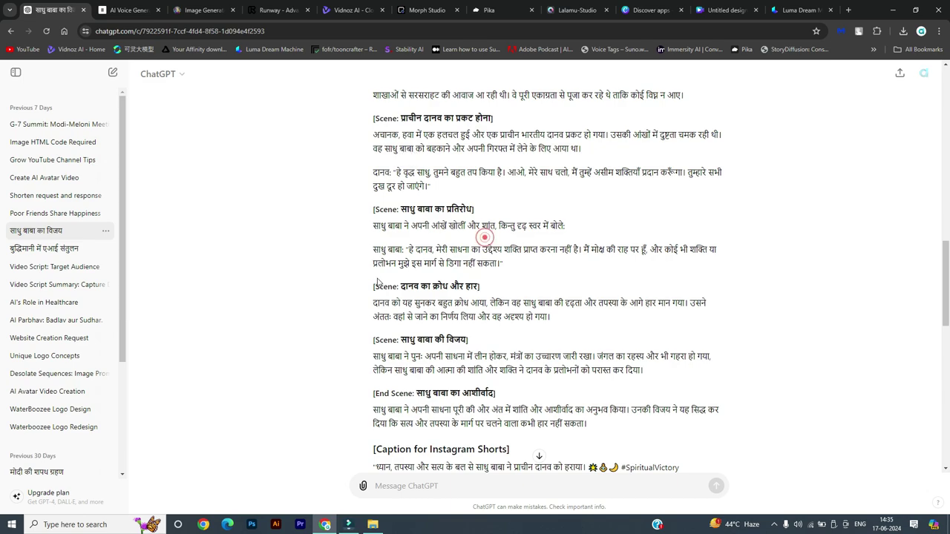
scroll(479, 296, "down", 4)
scroll(475, 340, "down", 1)
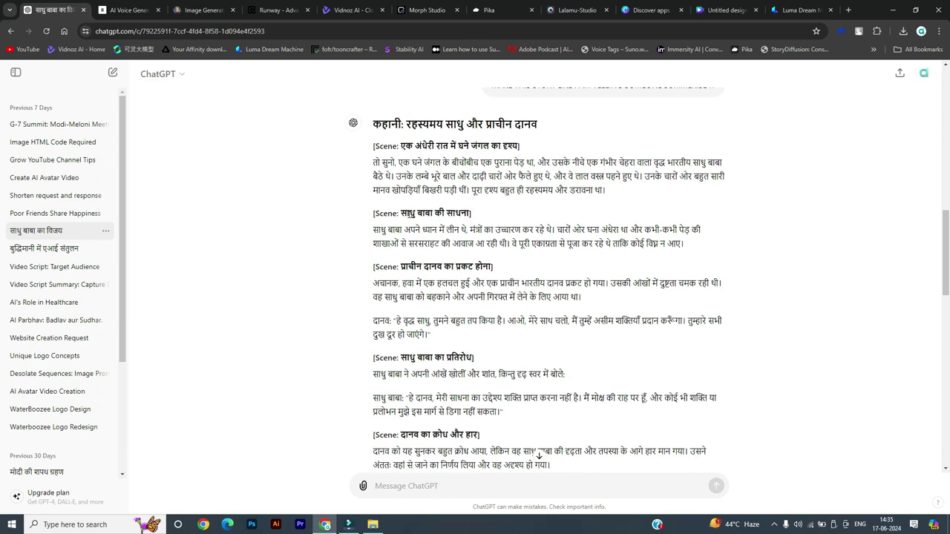
left_click_drag(401, 213, 471, 213)
left_click(432, 235)
left_click_drag(372, 123, 360, 229)
left_click(360, 229)
left_click_drag(494, 231, 555, 232)
left_click(602, 239)
Copy the sadhu's description from the story's first scene, from "वृद्ध भारतीय साधु बाबा" through "बिखरी पड़ी थीं।".
left_click_drag(655, 163, 636, 178)
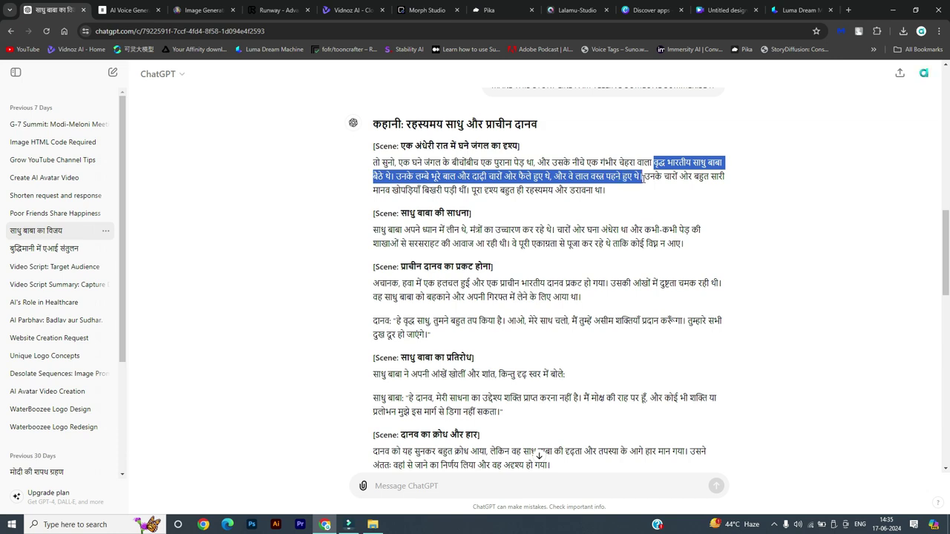
left_click_drag(643, 178, 644, 192)
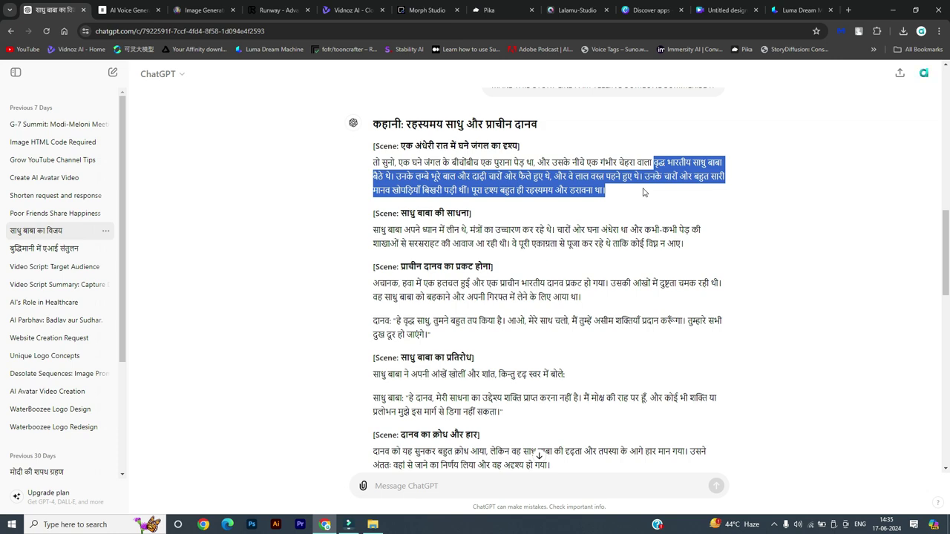
left_click_drag(594, 188, 466, 190)
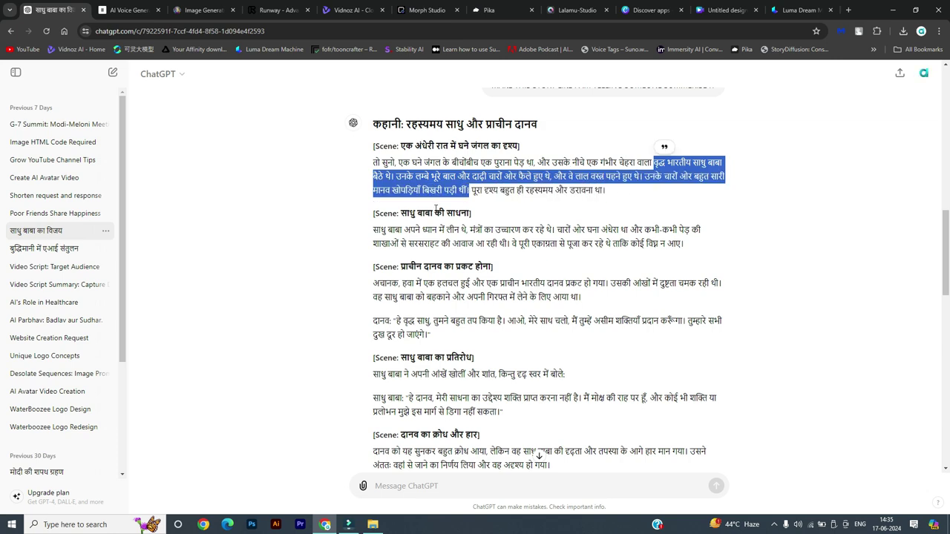
left_click(200, 9)
left_click(199, 115)
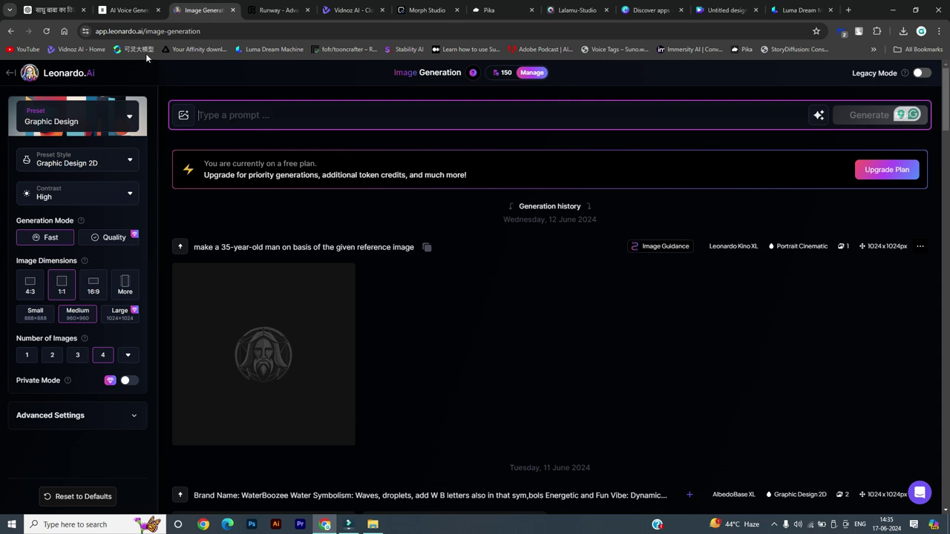
left_click(61, 9)
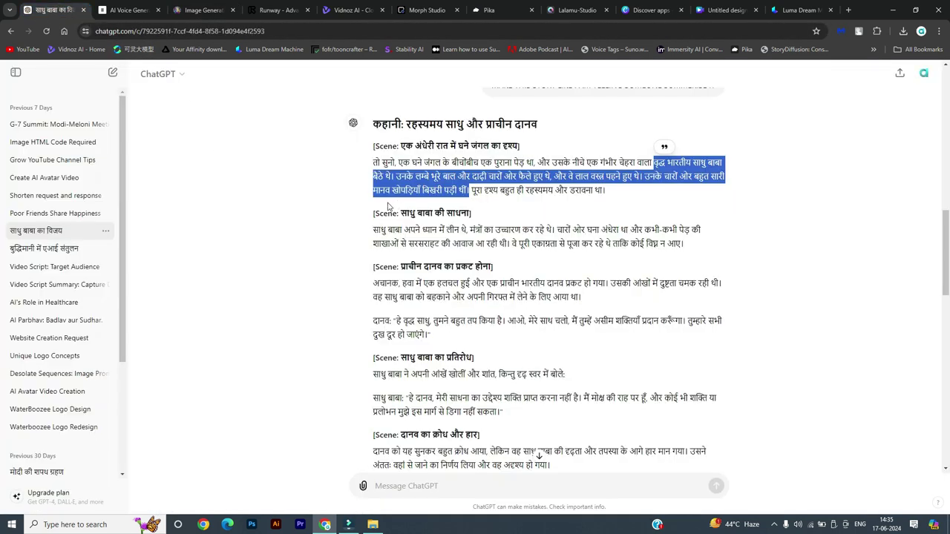
Search the web for "google translate" in a new browser tab and enter the copied Hindi description in the Hindi-to-English translator.
left_click(848, 9)
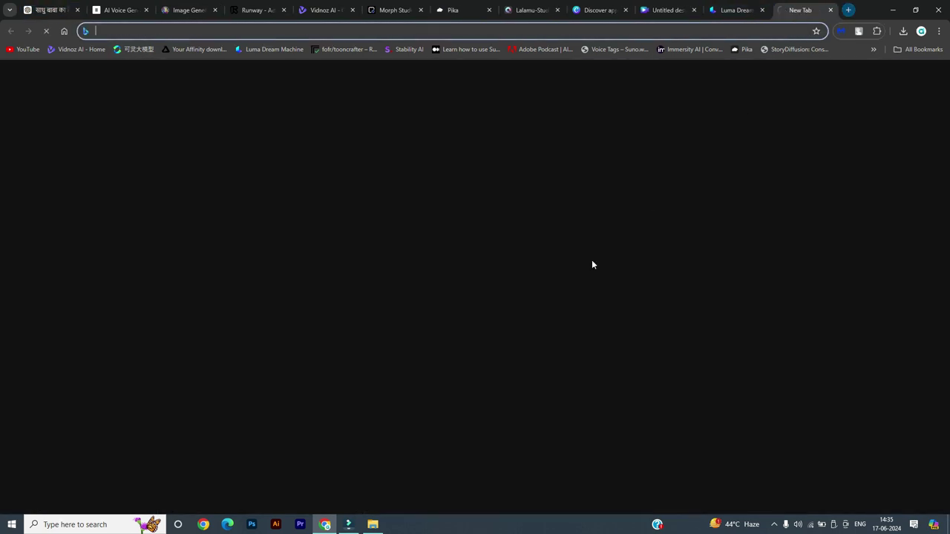
type("google translate")
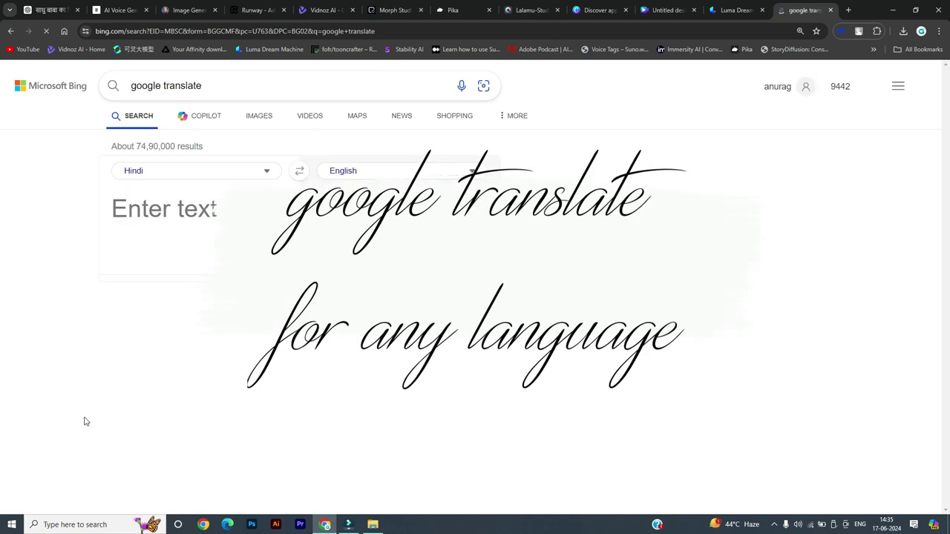
left_click(157, 241)
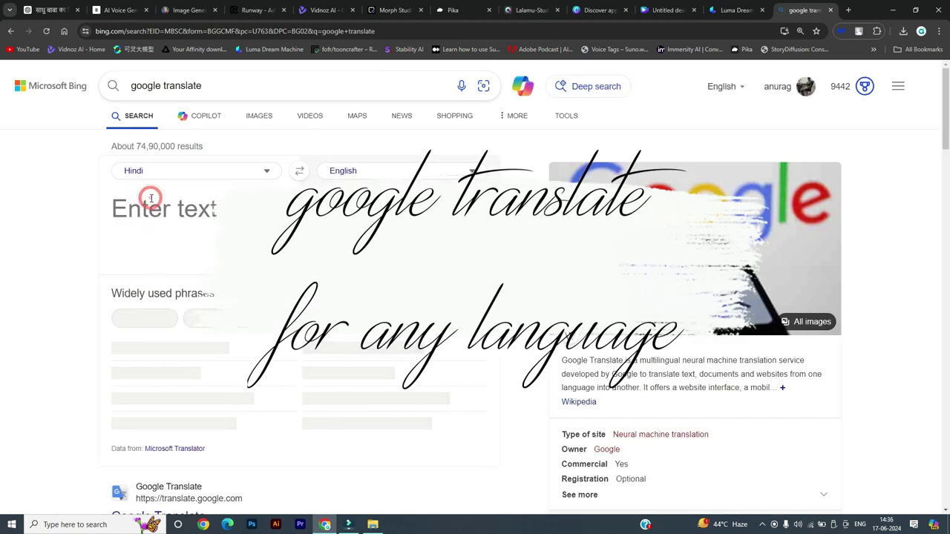
key("ctrl+v")
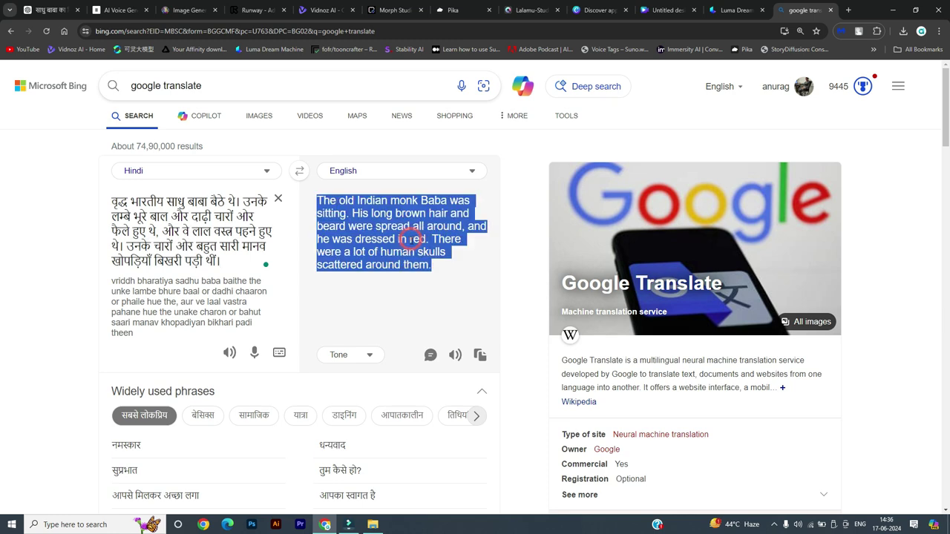
Check the clothing colour in the English translation, copy the whole translated text and return to Leonardo.Ai's prompt field.
left_click(417, 241)
double_click(420, 239)
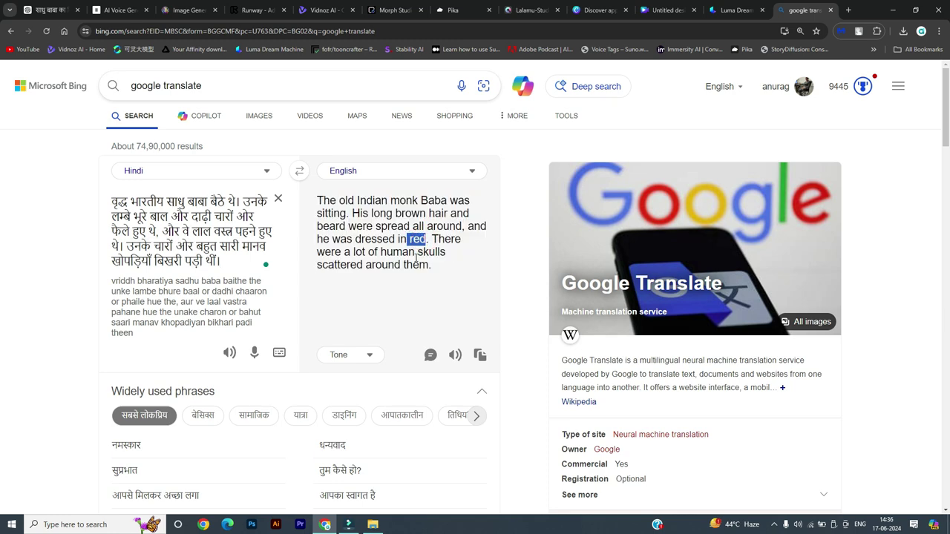
left_click(437, 286)
triple_click(439, 269)
key("ctrl+c")
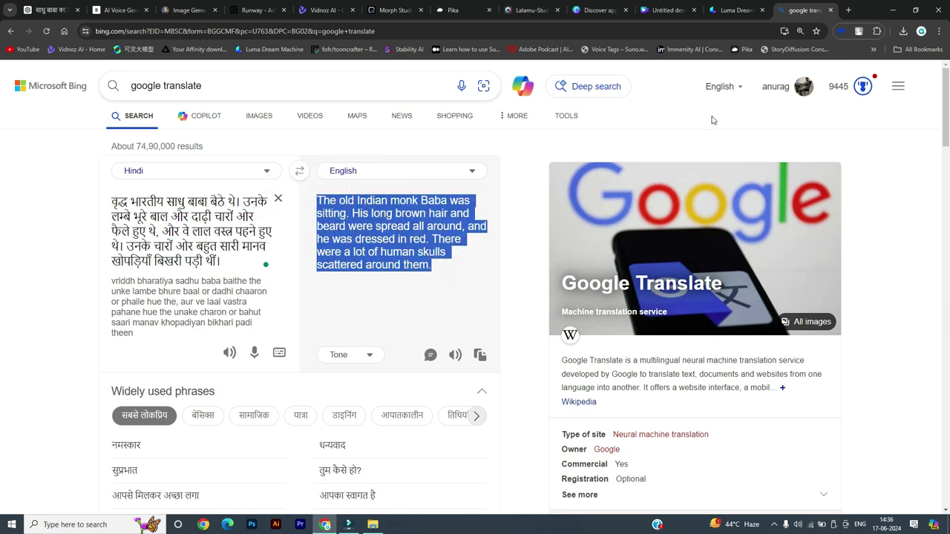
left_click(187, 9)
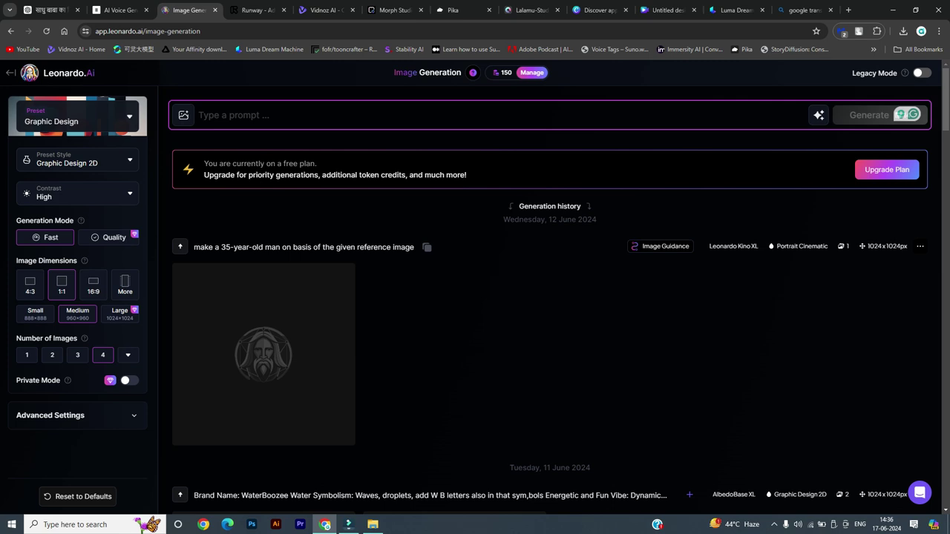
left_click(231, 115)
Open krea.ai/home in a new browser tab as a second image-generation option.
key("ctrl+t")
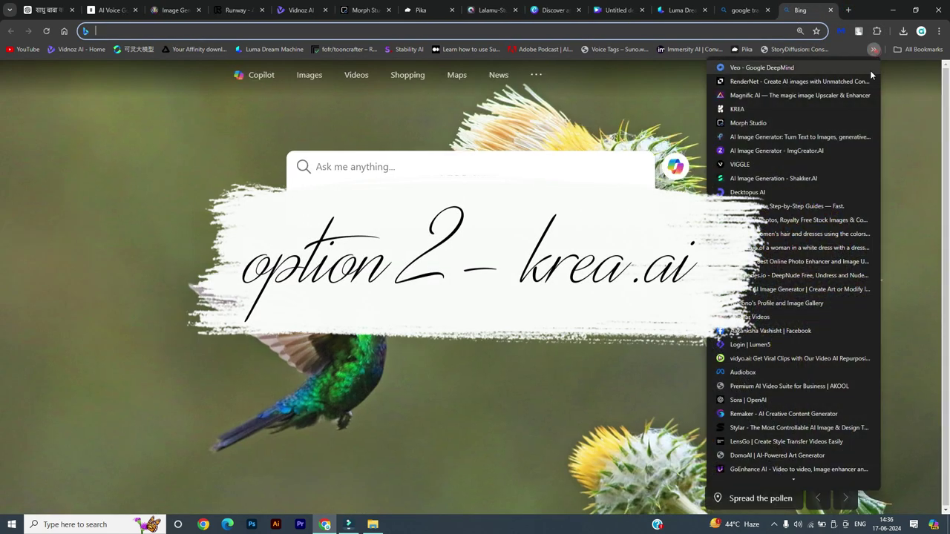
left_click(741, 112)
type("krea.ai/home")
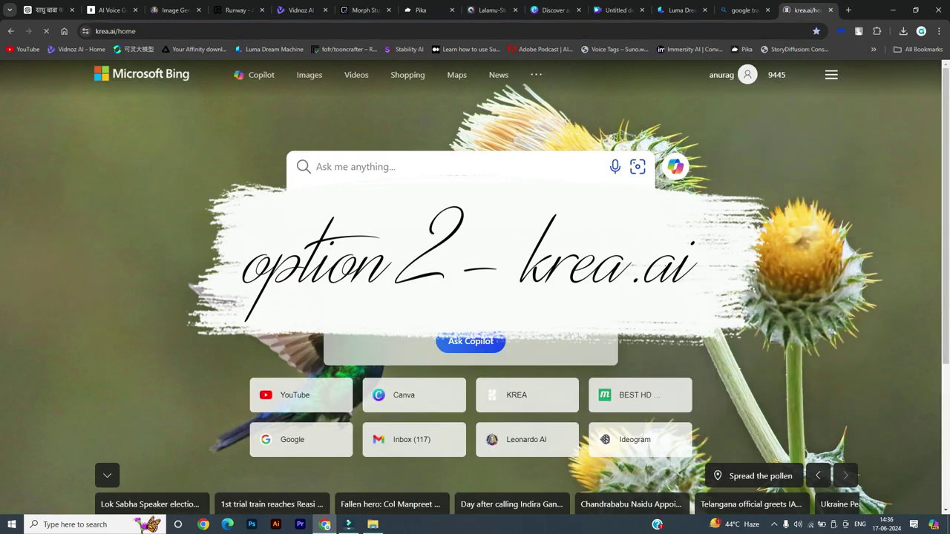
key("Return")
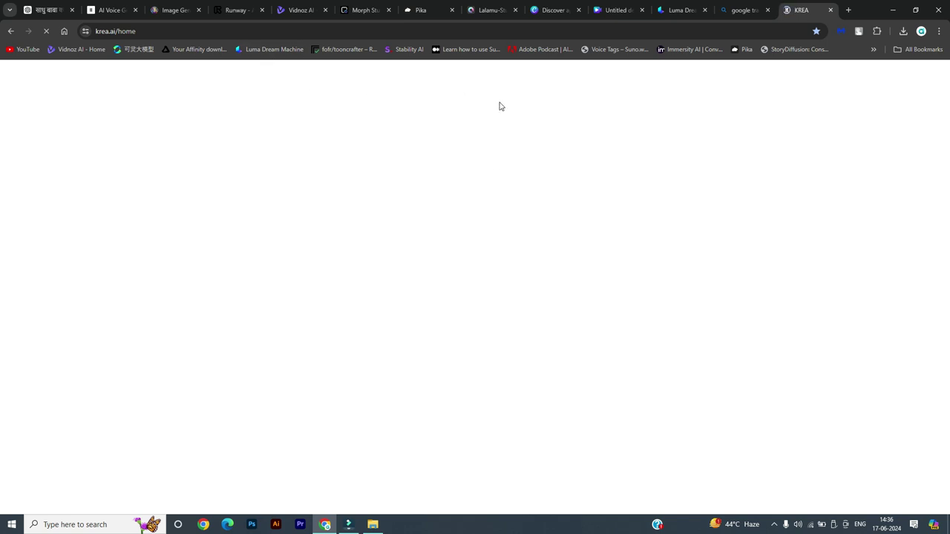
Fill Leonardo.Ai's prompt with the copied translation beginning "The old Indian monk Baba was sitting.".
left_click(174, 10)
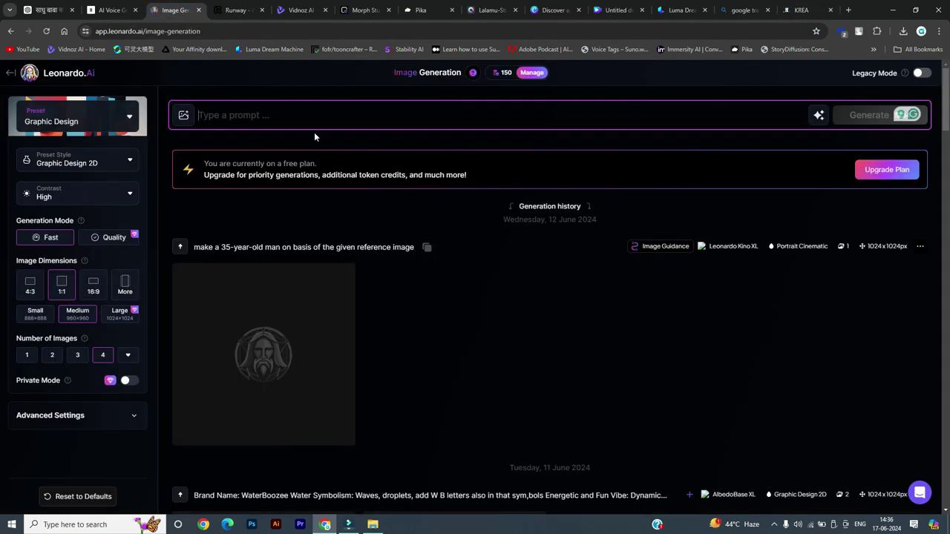
left_click(261, 115)
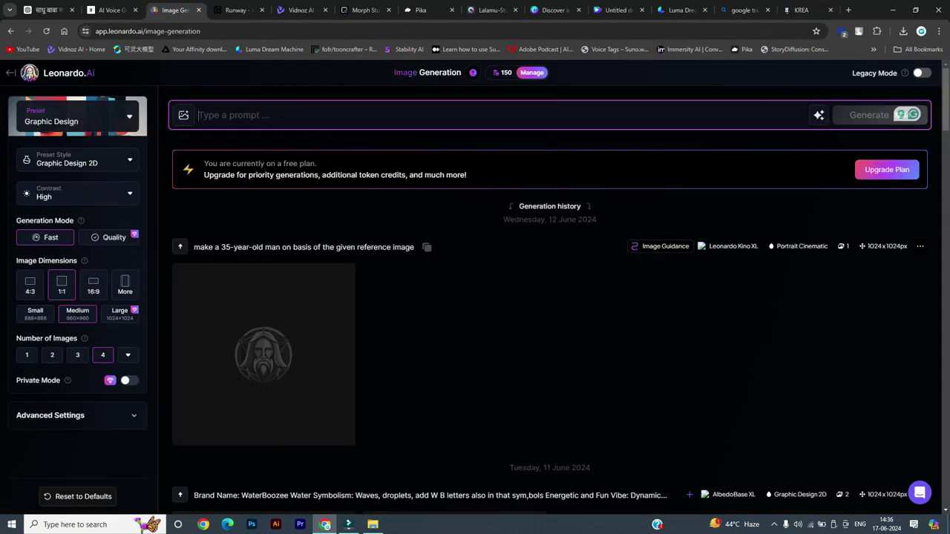
key("ctrl+v")
Switch to File Explorer, open the prompts folder inside Downloads > AI and enlarge its thumbnails.
key("alt+Tab")
left_click(501, 179)
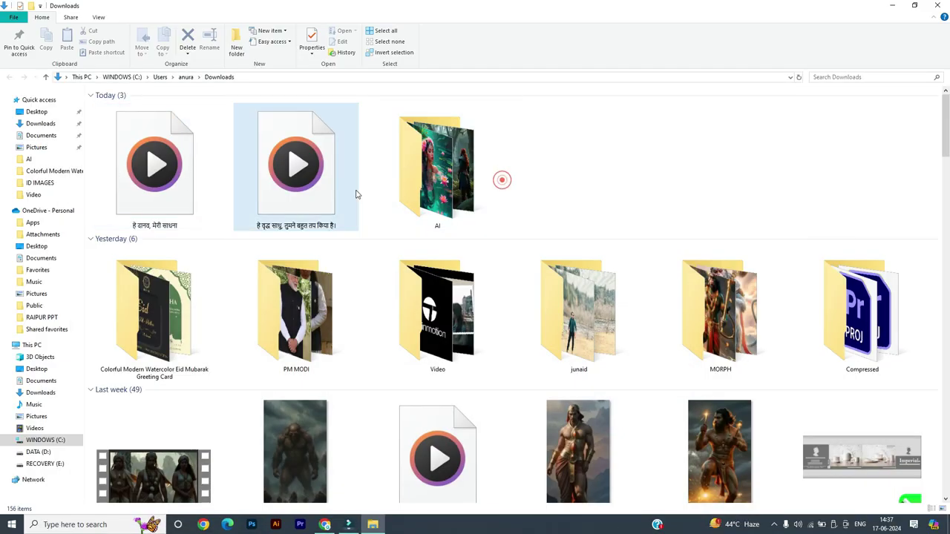
double_click(465, 196)
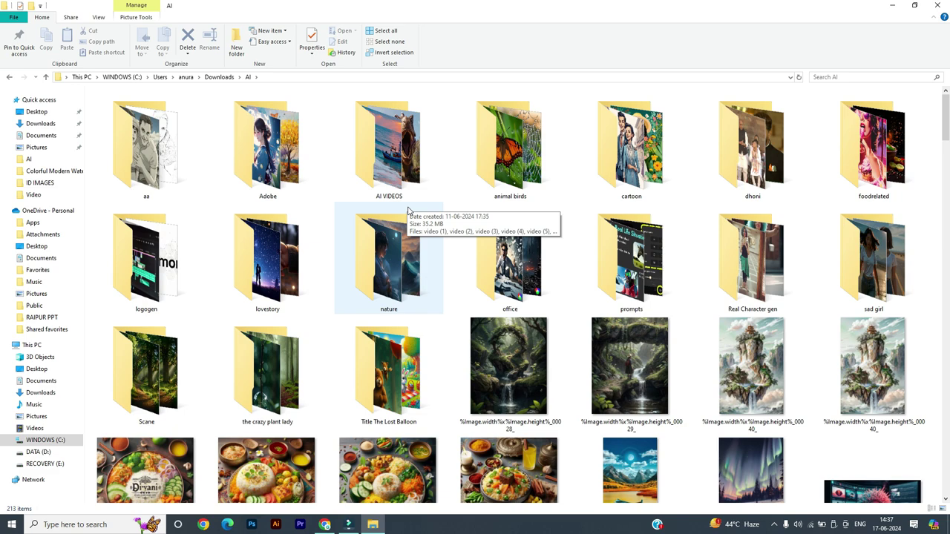
double_click(631, 260)
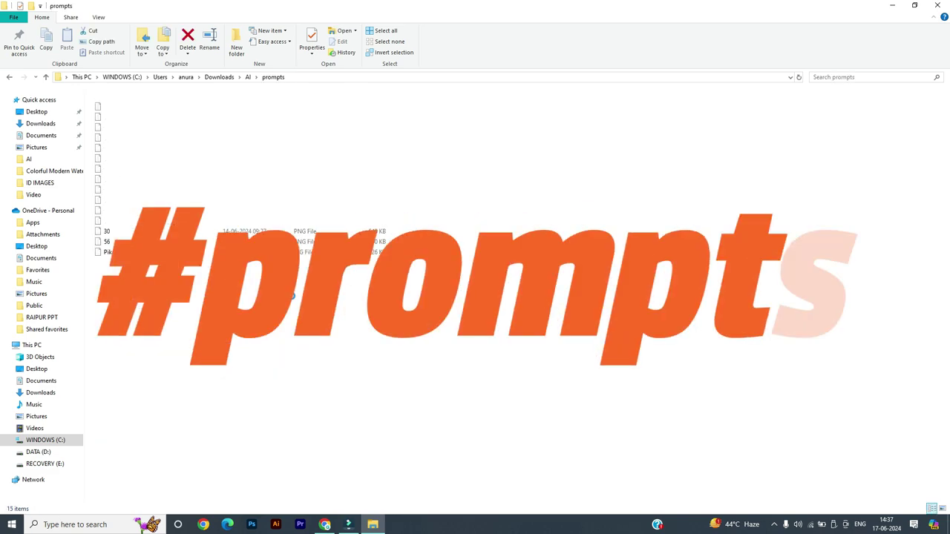
right_click(300, 307)
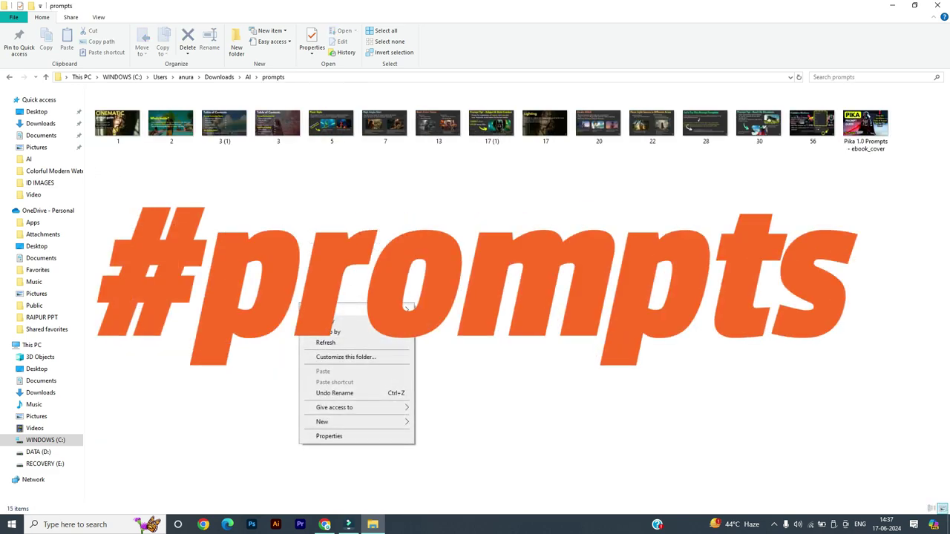
left_click(410, 399)
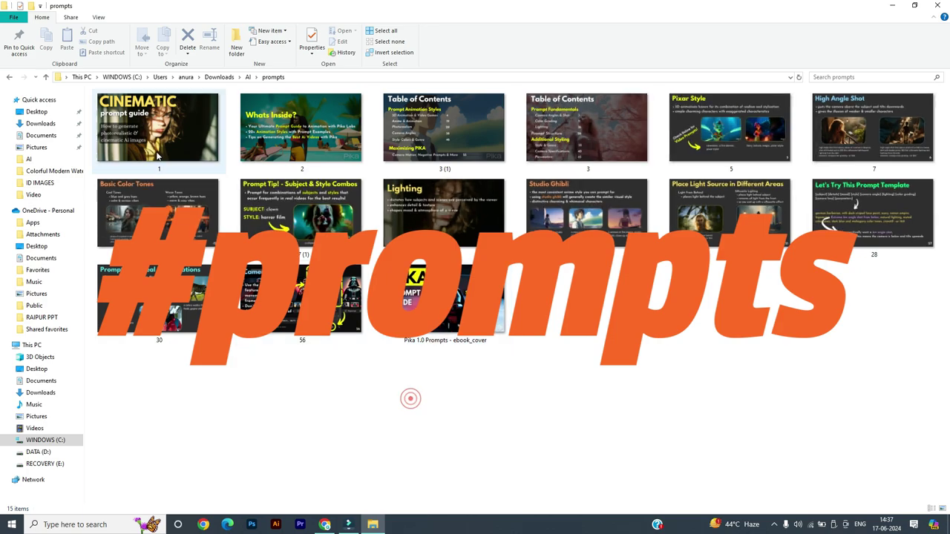
View the "CINEMATIC prompt guide" image and page through the following guide images to the Prompt Fundamentals table of contents.
double_click(159, 132)
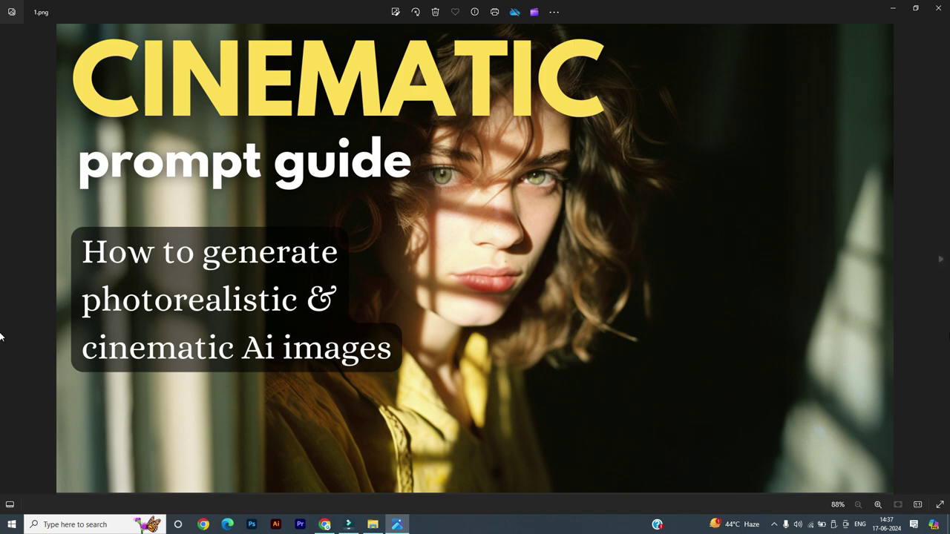
left_click(939, 262)
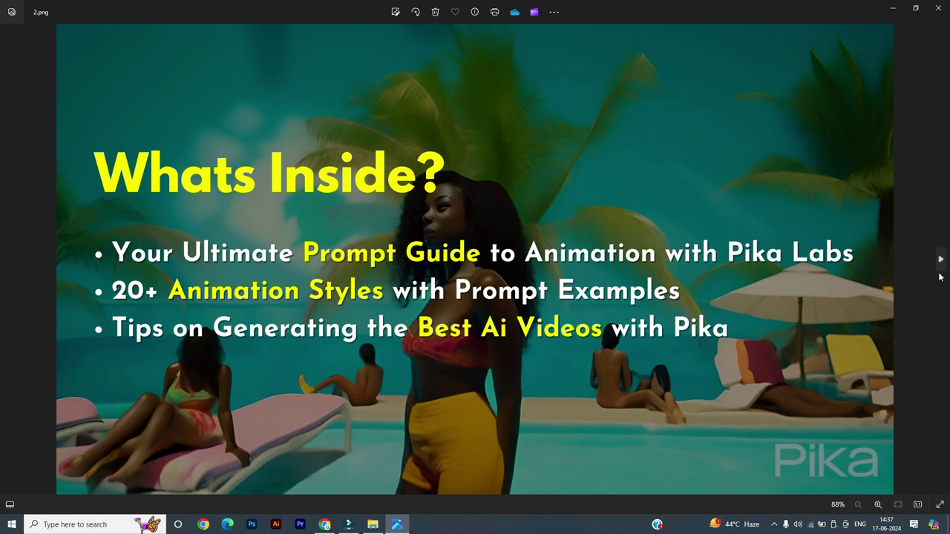
left_click(937, 261)
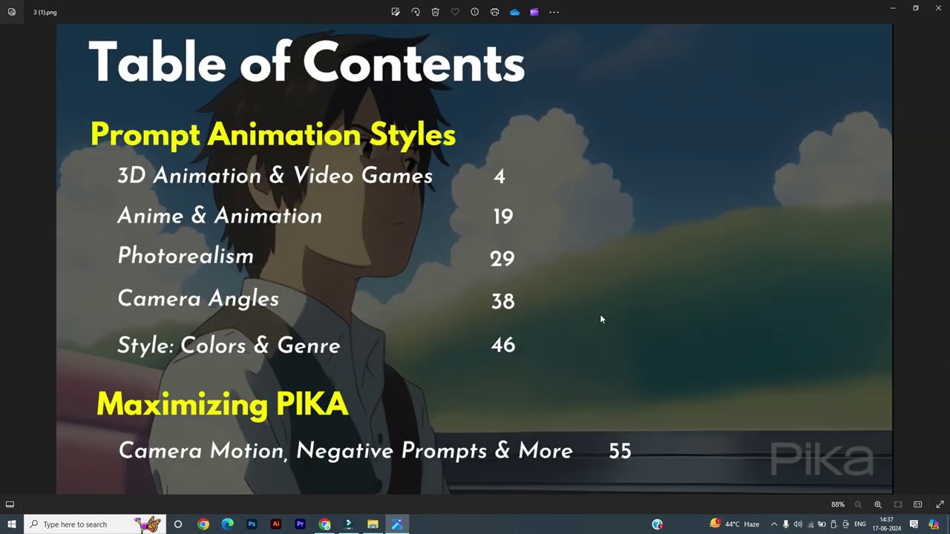
left_click(939, 269)
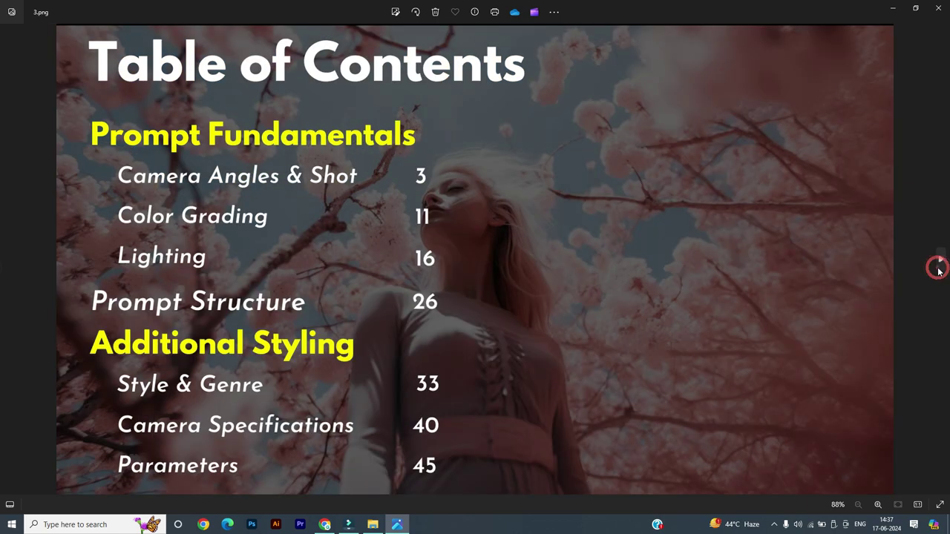
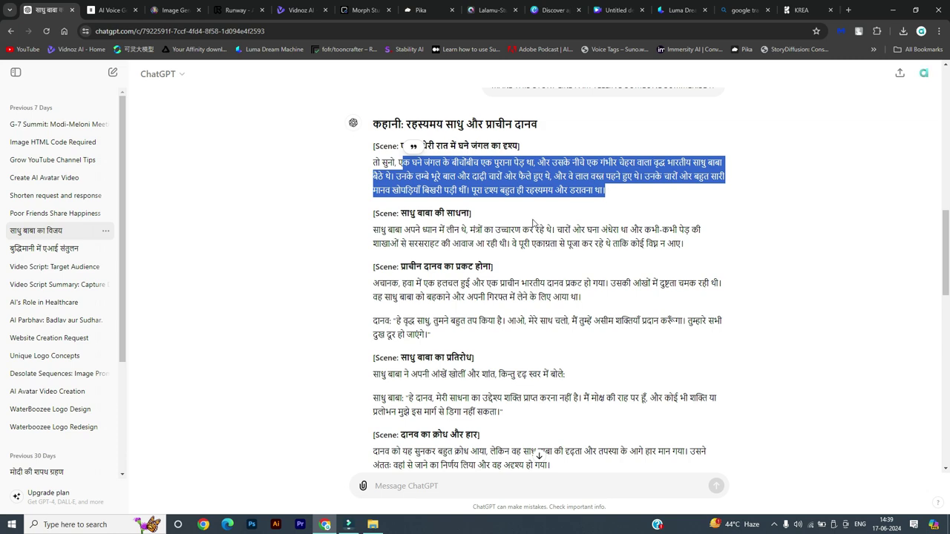
Copy the first scene's fuller description from the ChatGPT story, from "एक घने जंगल" through "रहस्यमय और डरावना था।".
left_click(466, 196)
left_click_drag(398, 161, 612, 191)
key("ctrl+c")
left_click(172, 11)
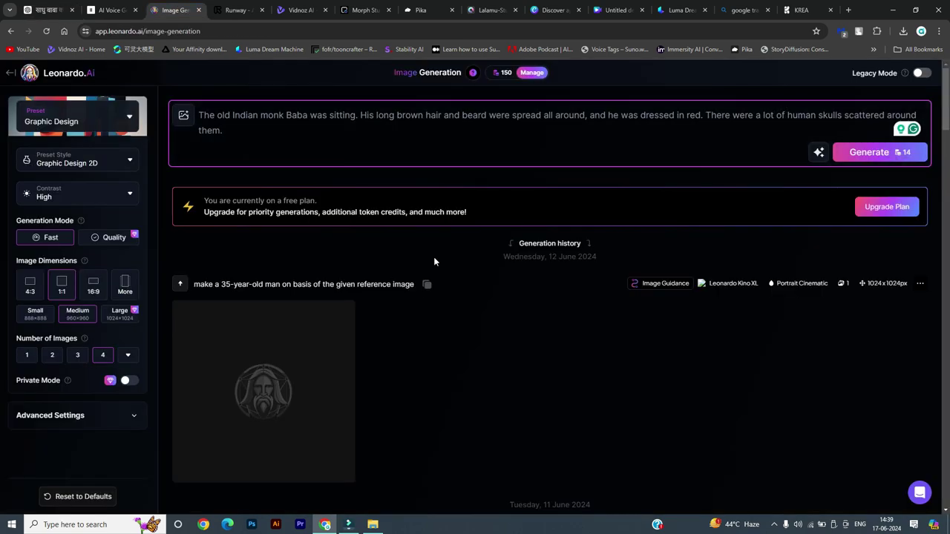
Replace the translator's Hindi text with the fuller forest scene description and copy its complete English translation.
left_click(744, 9)
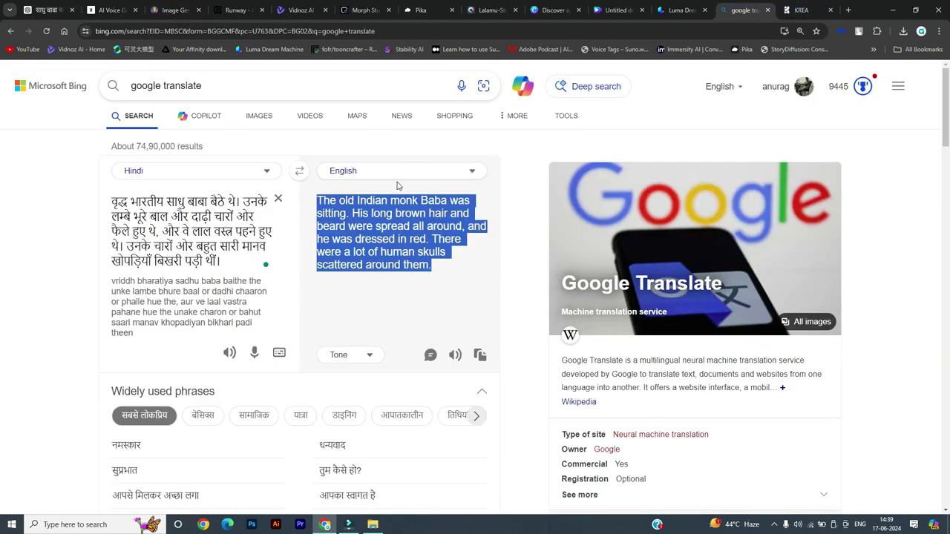
left_click(268, 267)
key("ctrl+a")
key("ctrl+v")
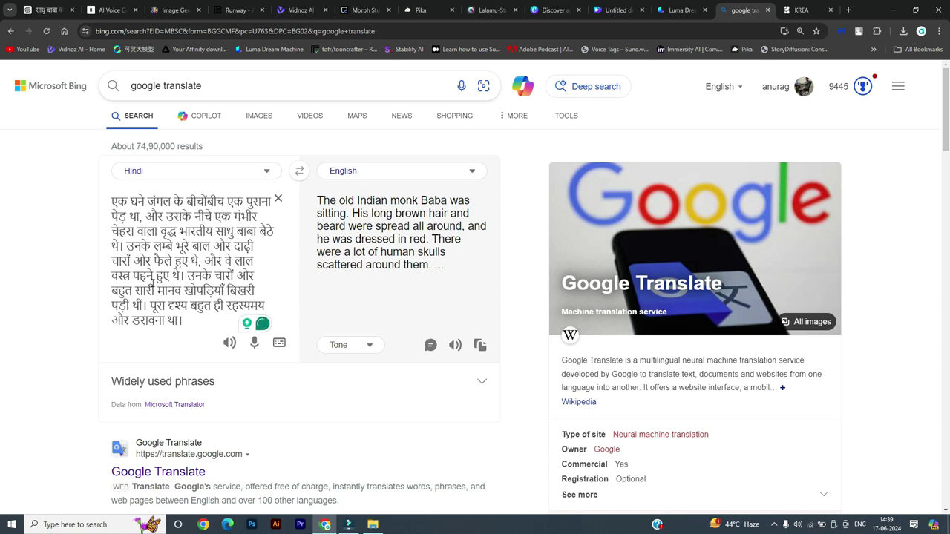
left_click_drag(317, 201, 352, 319)
key("ctrl+c")
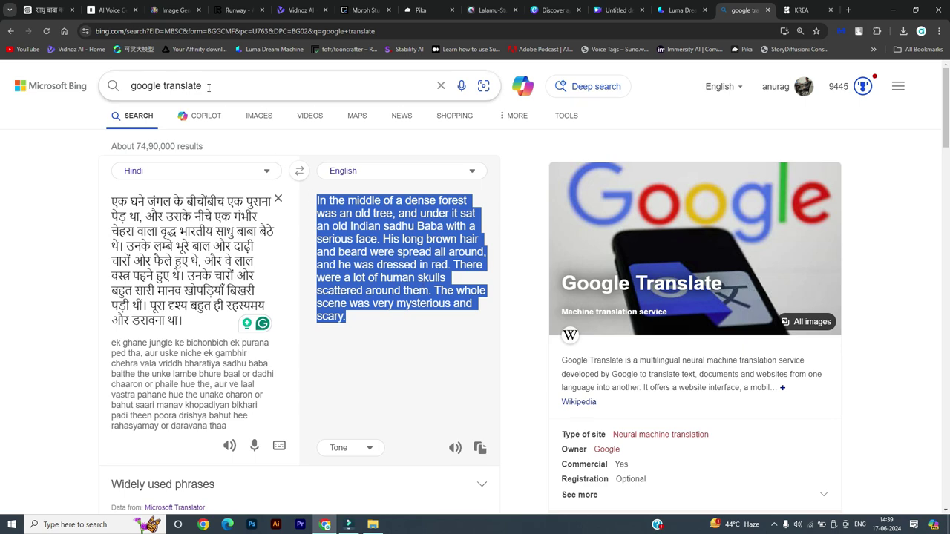
Replace Leonardo.Ai's existing prompt with the copied translation beginning "In the middle of a dense forest was an old tree".
left_click(176, 10)
left_click_drag(252, 139, 193, 117)
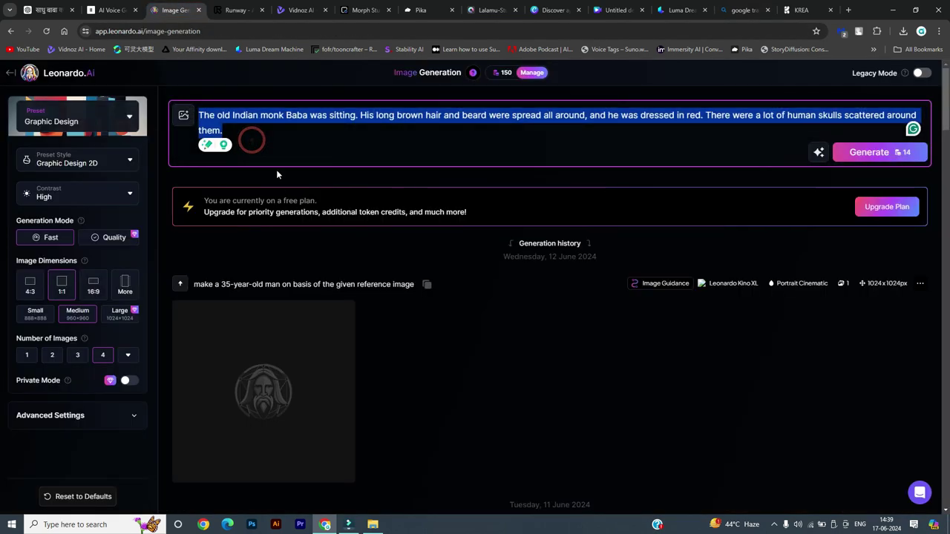
key("ctrl+v")
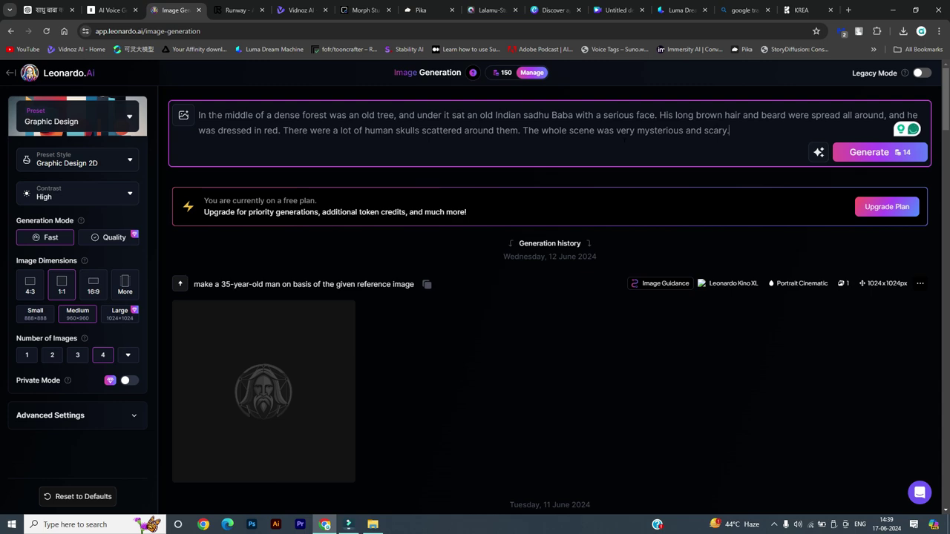
Choose the Concept Art preset with the Character Sheet style kept and set the image dimensions to 16:9.
left_click(123, 119)
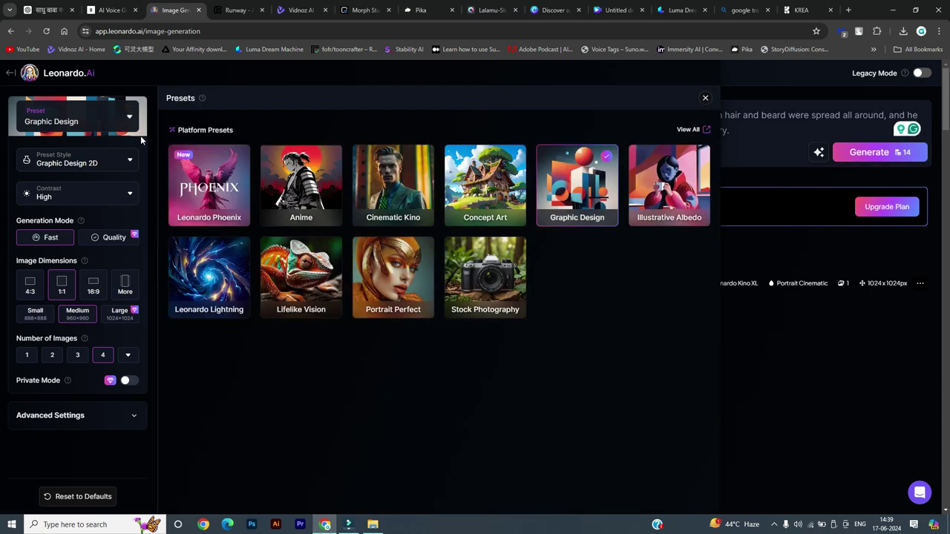
left_click(487, 190)
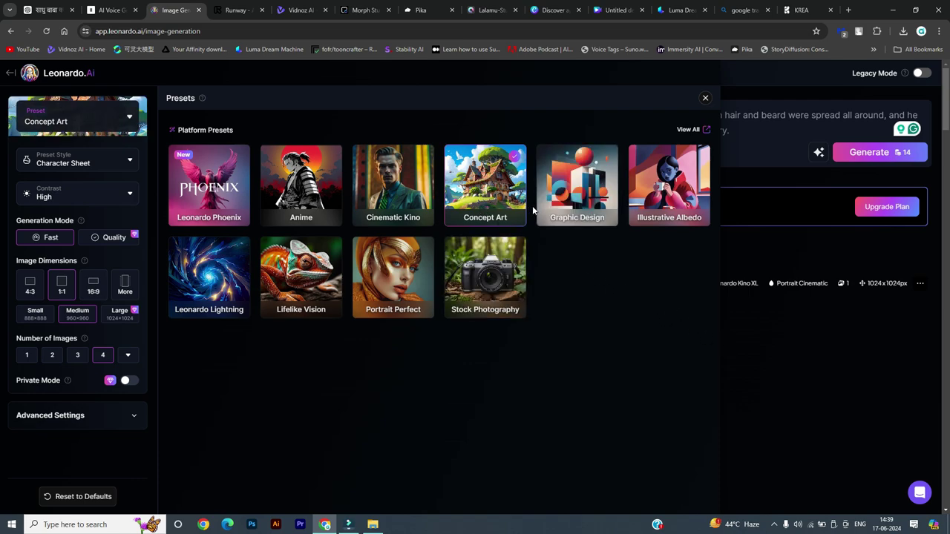
left_click(816, 379)
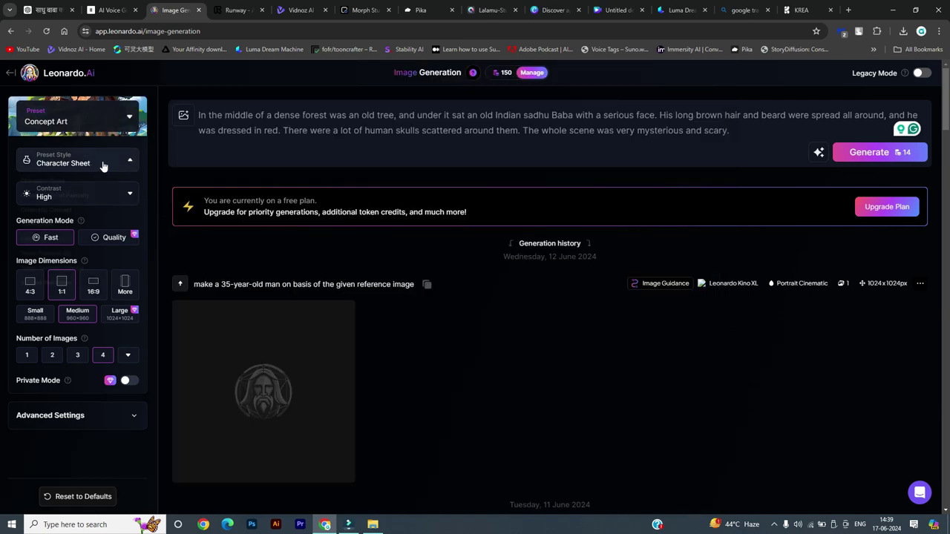
left_click(103, 166)
left_click(101, 166)
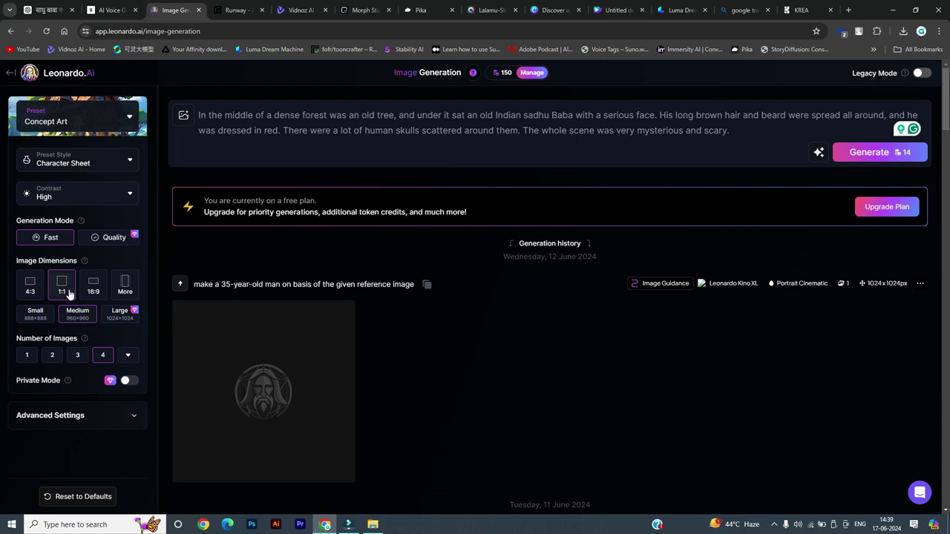
left_click(95, 290)
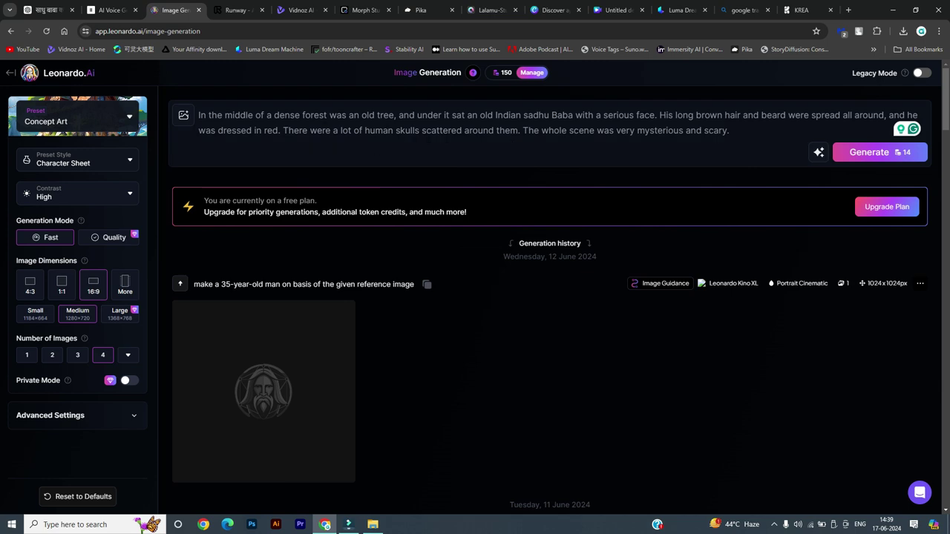
Check the prompt improvement options and generate four images from the dense forest sadhu prompt.
triple_click(194, 117)
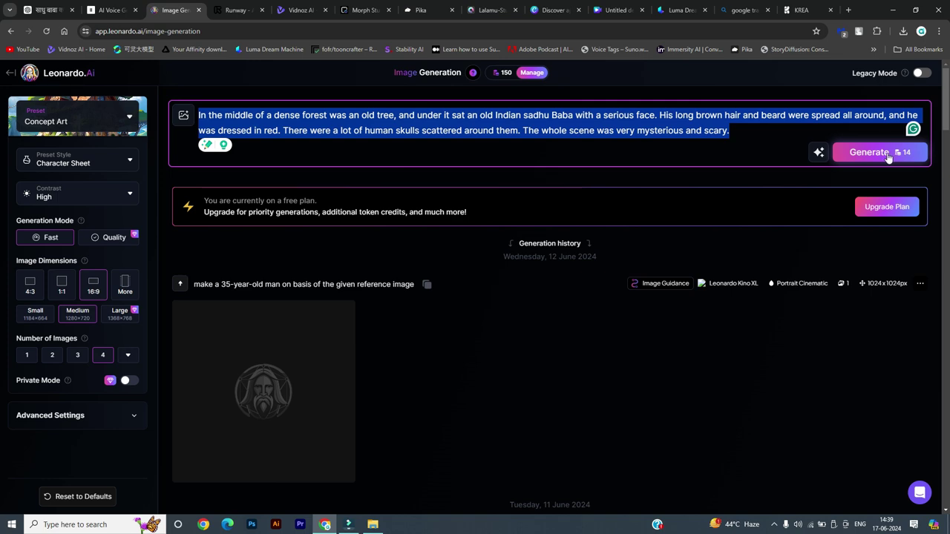
left_click(761, 151)
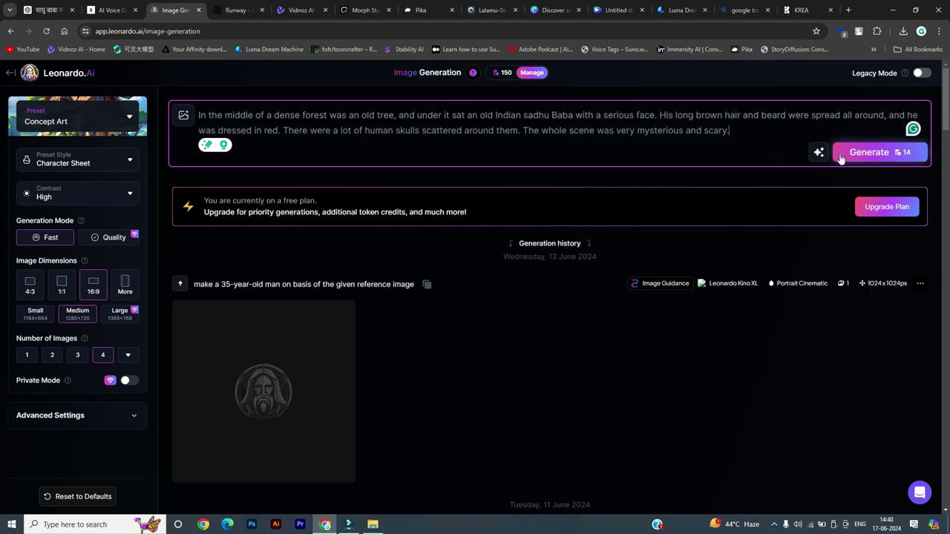
left_click(820, 153)
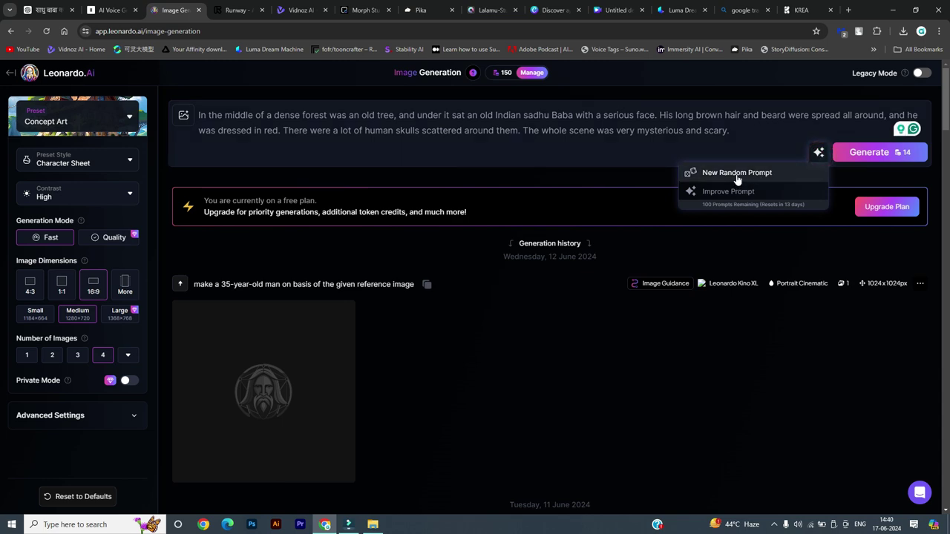
left_click(759, 143)
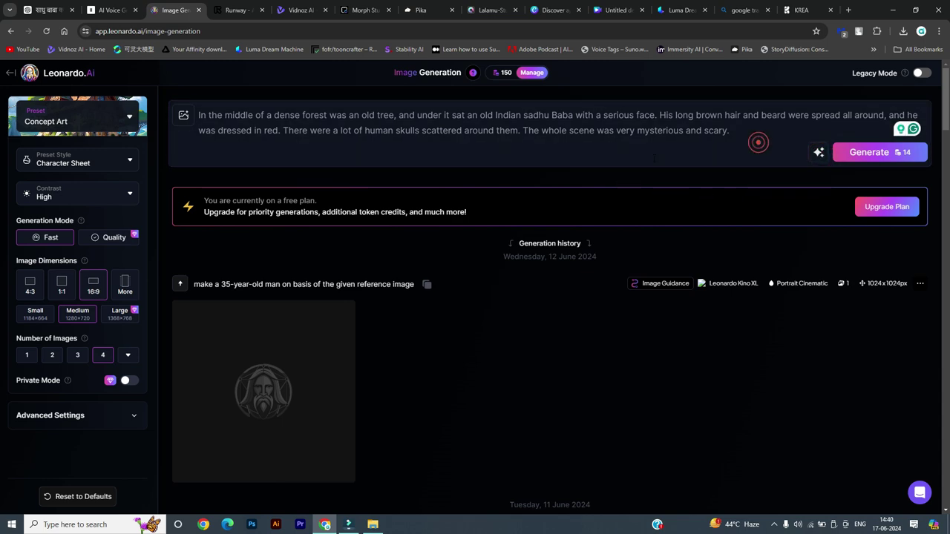
left_click(818, 154)
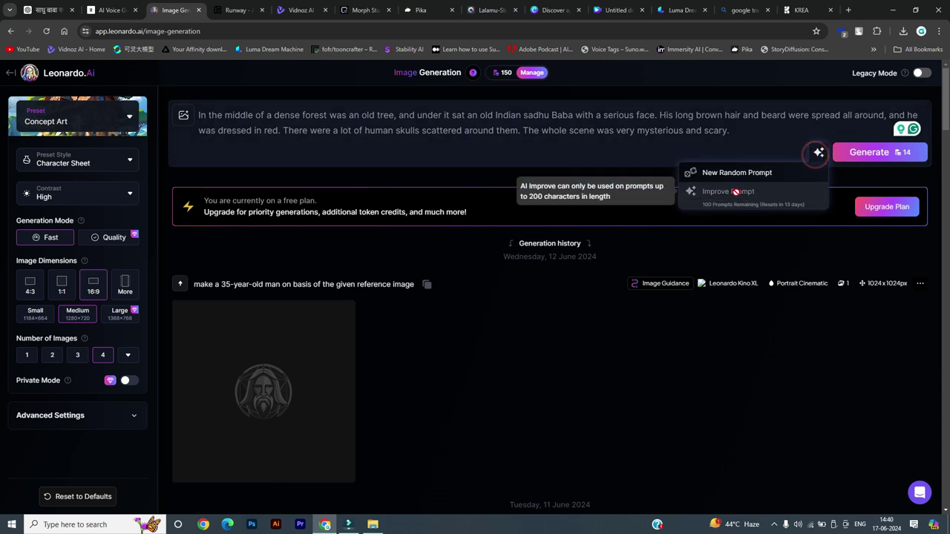
left_click(825, 169)
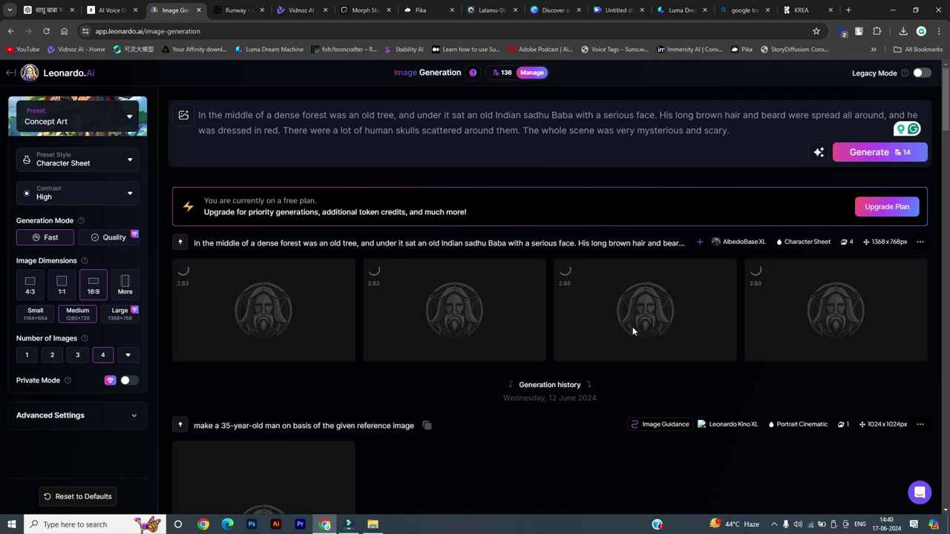
Switch to KREA and open its Enhancer for upscaling images and videos.
key("ctrl+9")
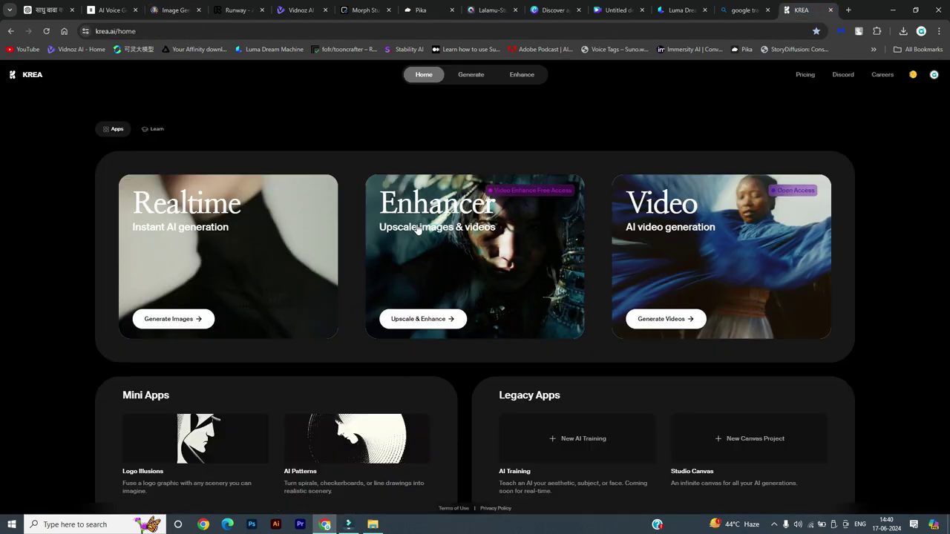
left_click(478, 258)
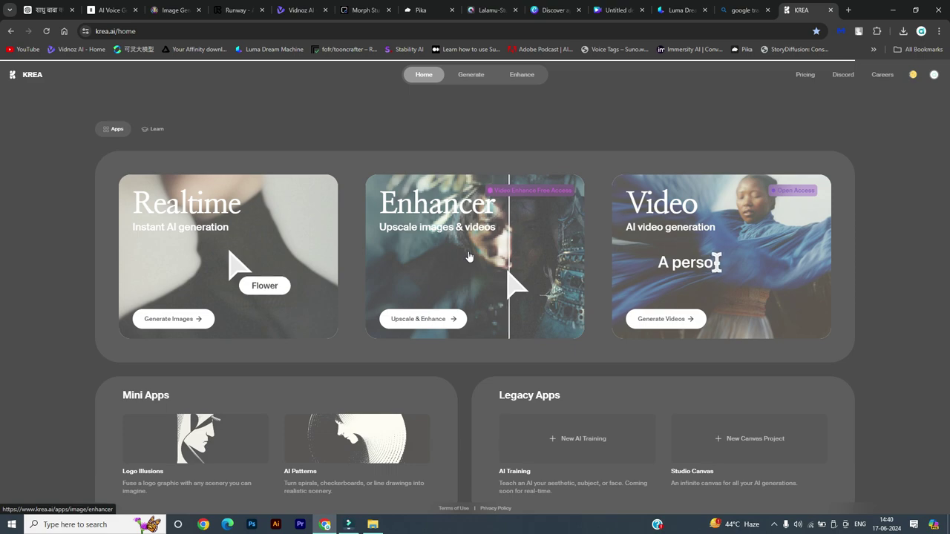
Return to Leonardo.Ai and select the whole revised prompt describing the sadhu dressed in saffron.
left_click(174, 10)
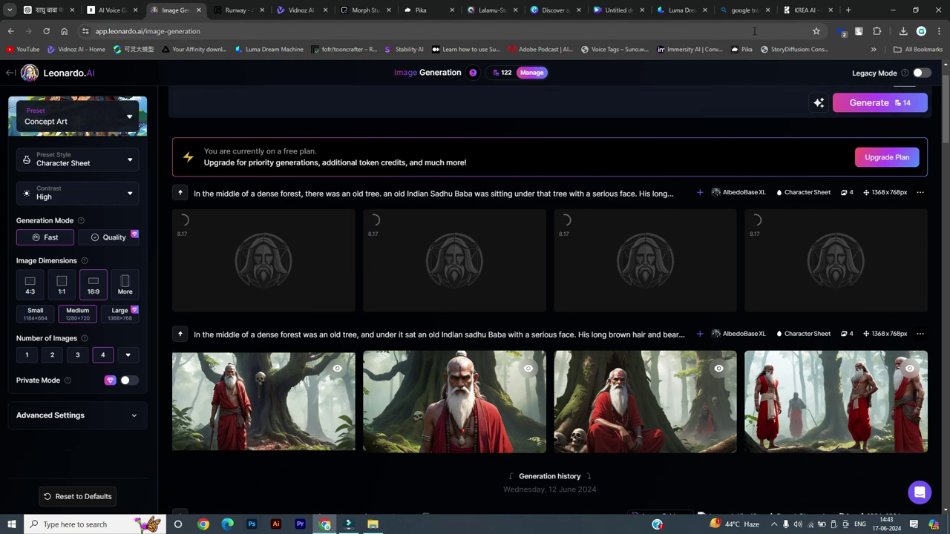
scroll(479, 172, "up", 2)
left_click(456, 134)
key("ctrl+a")
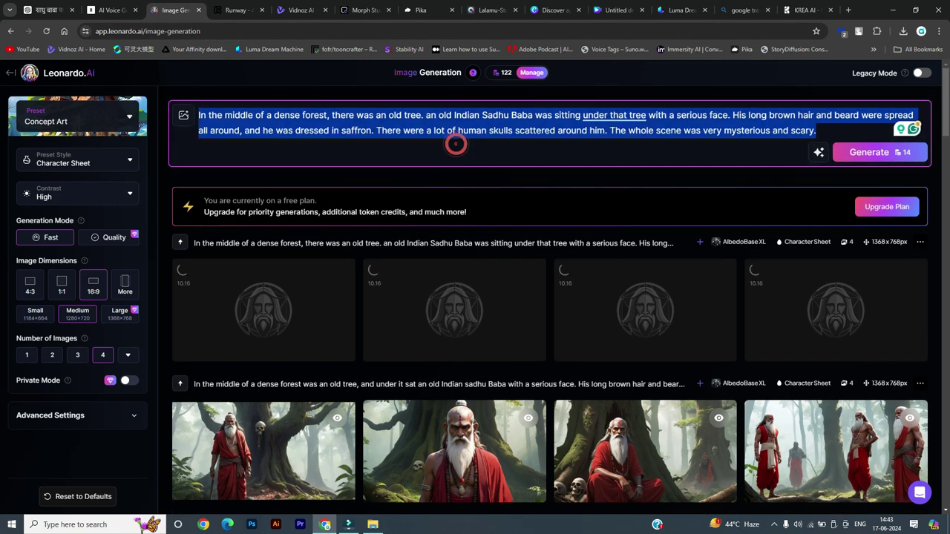
Switch to KREA, go back to its home page and open the Realtime image generation app.
left_click(805, 10)
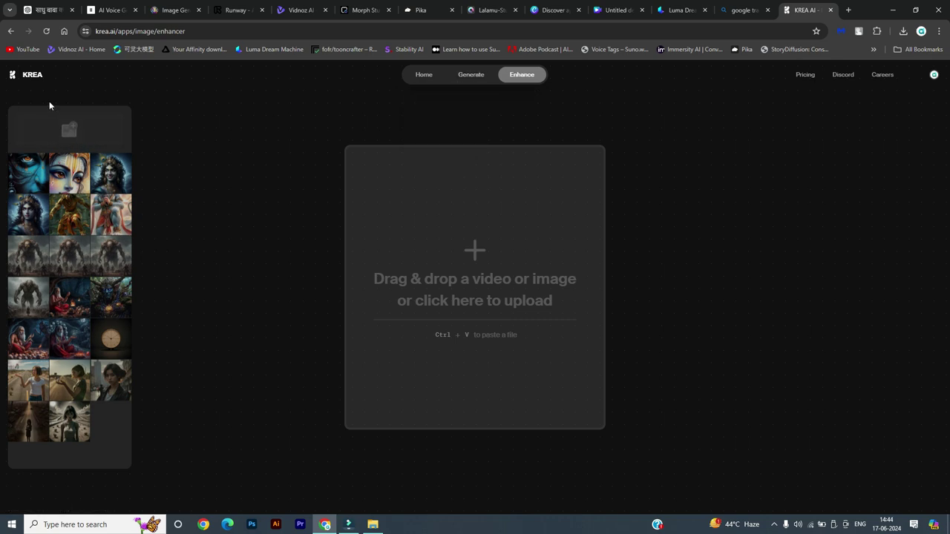
left_click(30, 77)
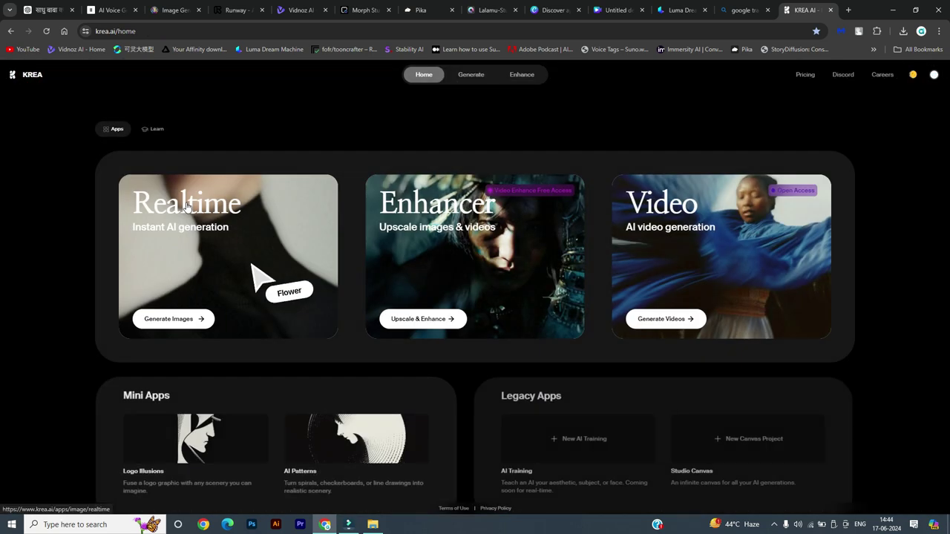
left_click(265, 268)
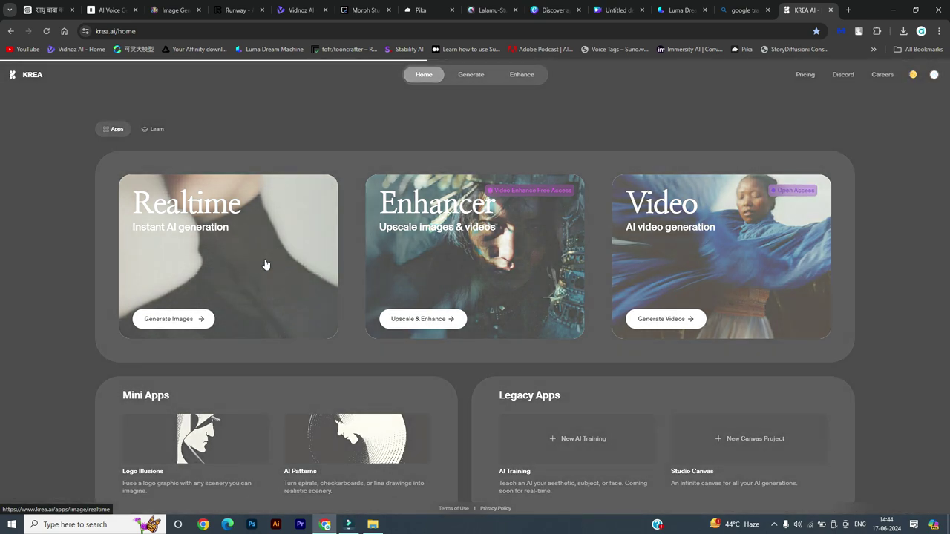
Look through the translator, Luma Dream Machine and Canva Lalamu Studio pages and return to Leonardo.Ai's image generation page.
left_click(742, 10)
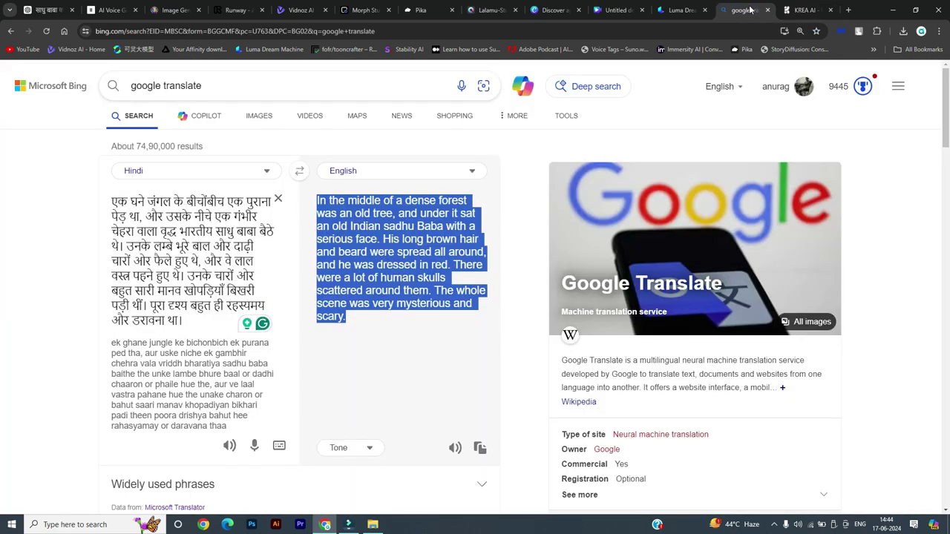
left_click(680, 11)
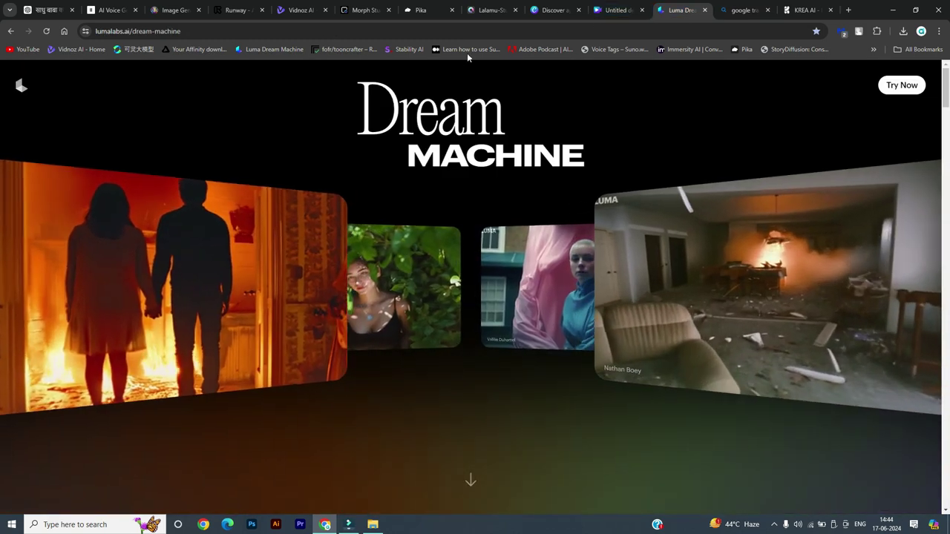
left_click(551, 9)
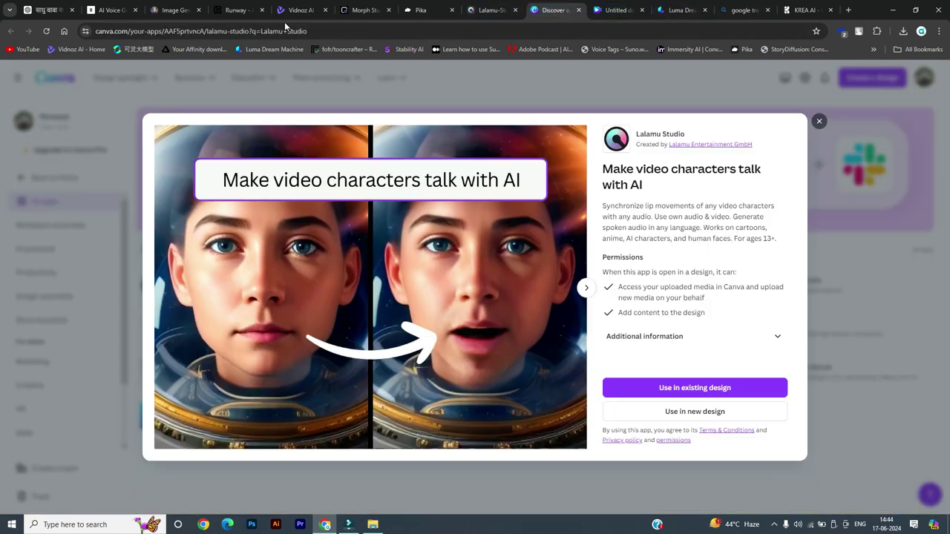
left_click(113, 10)
left_click(175, 10)
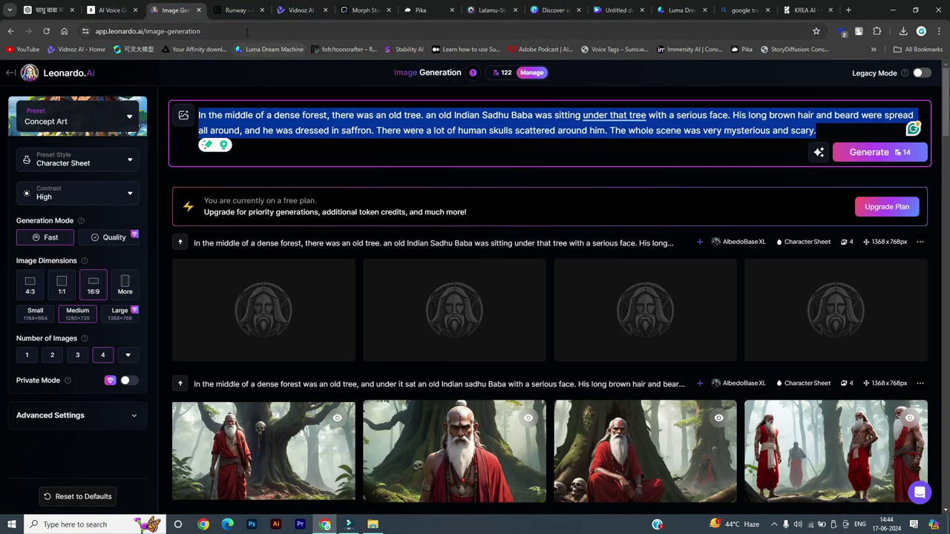
Open Runway's free sign-up page and look over the Vidnoz AI, Morph Studio and Pika sites.
left_click(237, 9)
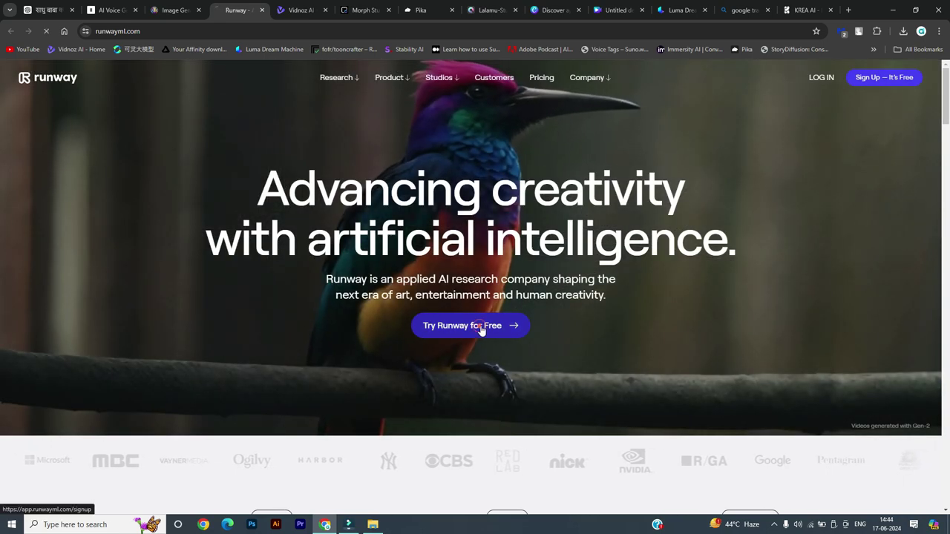
left_click(483, 330)
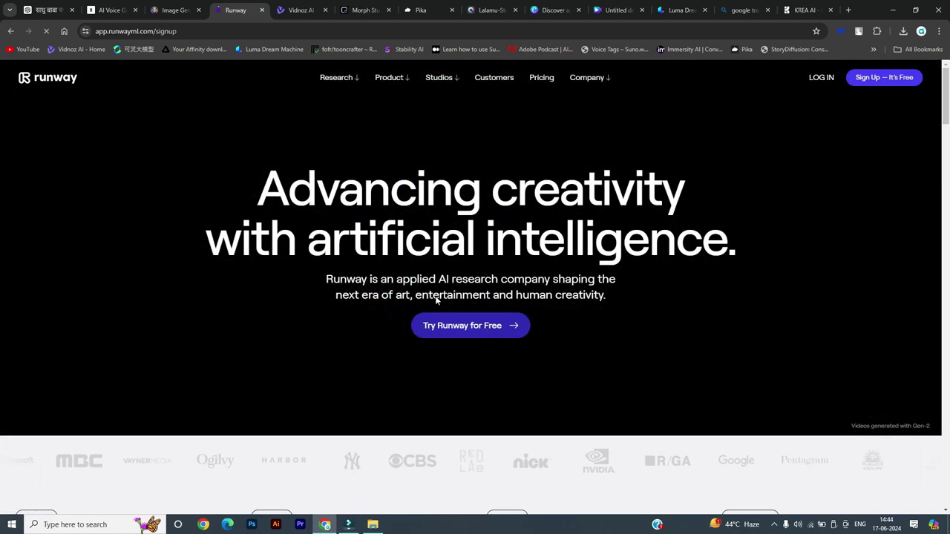
key("ctrl+Tab")
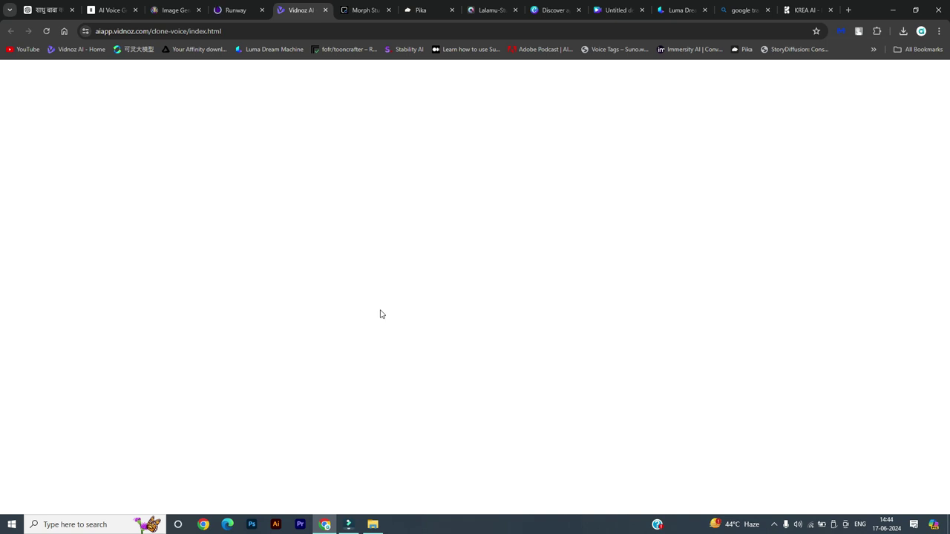
key("ctrl+shift+Tab")
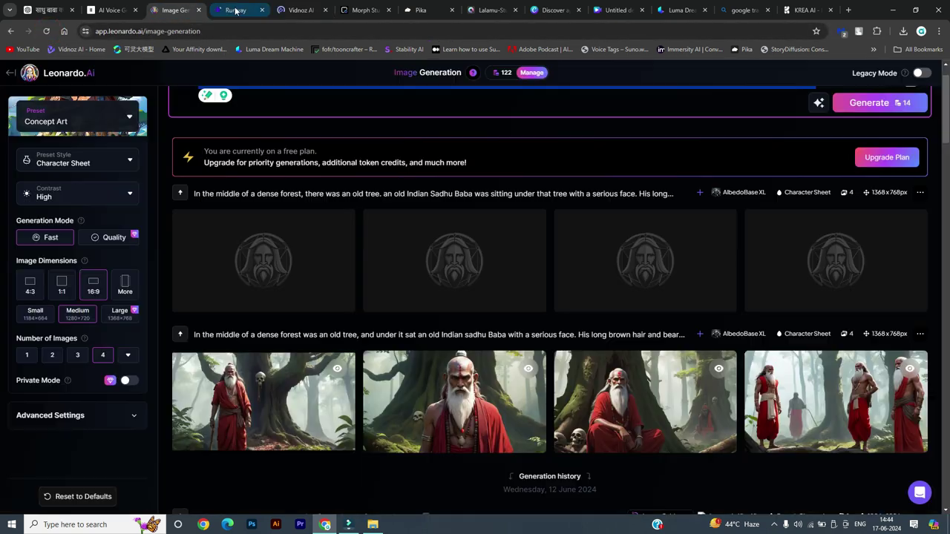
left_click(360, 11)
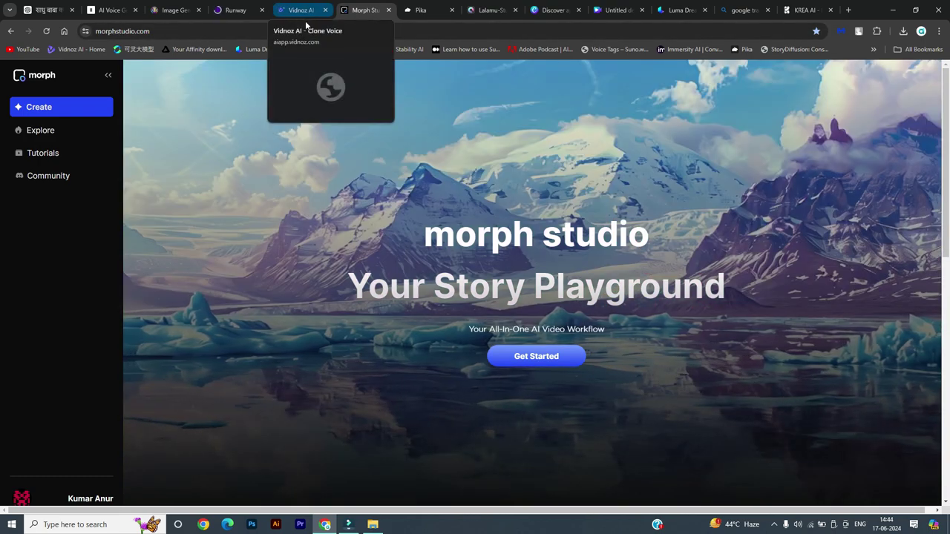
left_click(433, 11)
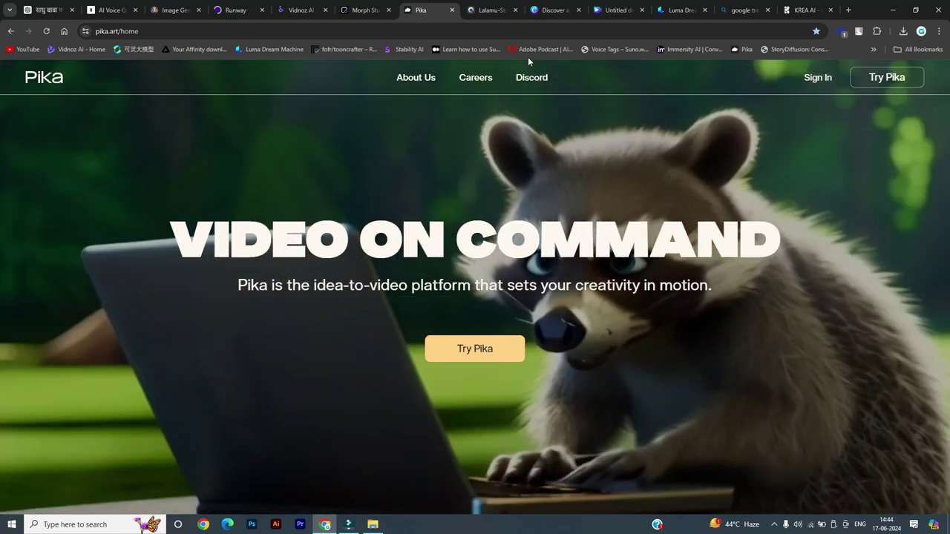
Look over the Lalamu Studio demo page about synchronizing characters' lip movements with audio.
key("ctrl+Tab")
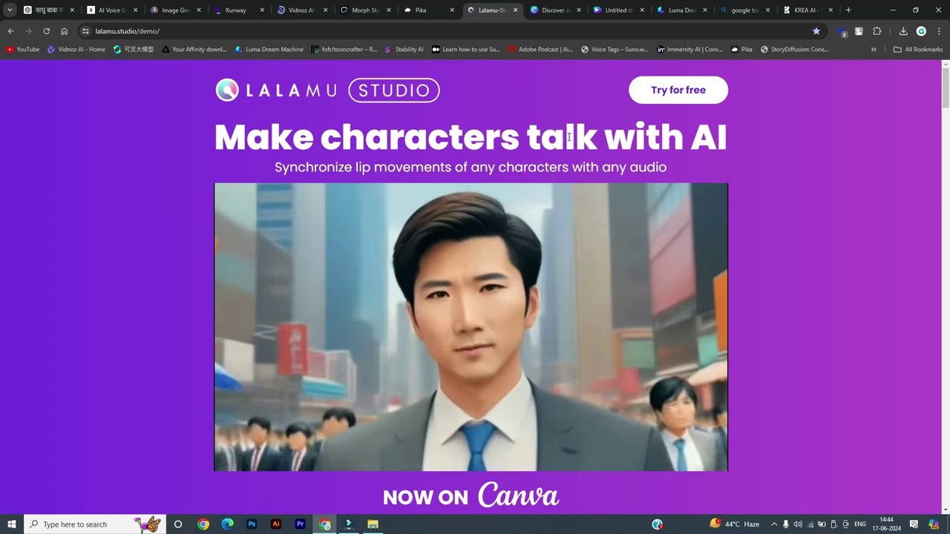
scroll(525, 234, "down", 1)
scroll(435, 212, "up", 1)
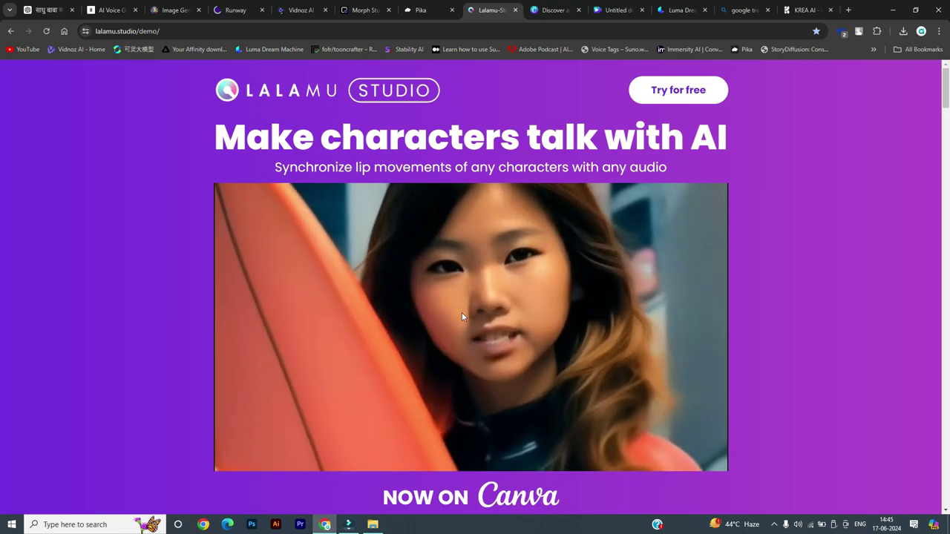
scroll(460, 312, "down", 5)
scroll(453, 314, "down", 6)
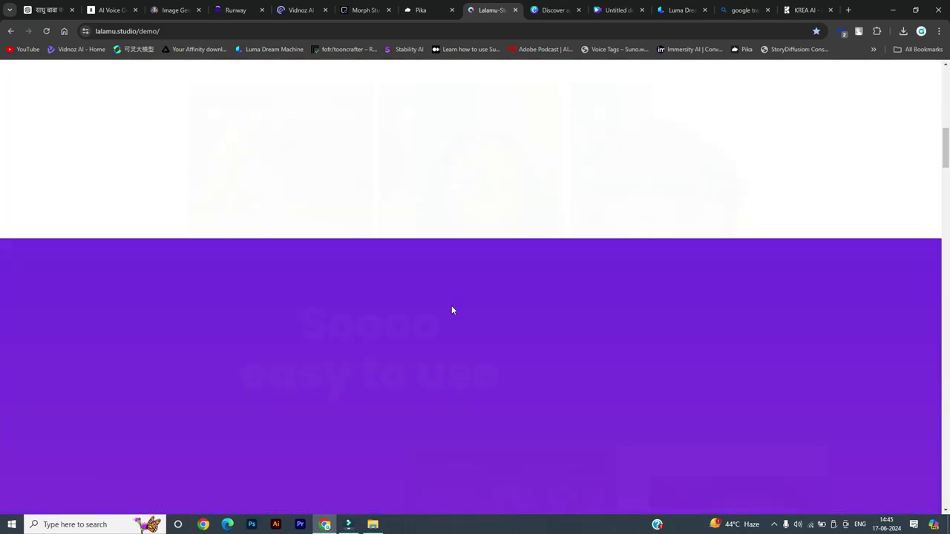
scroll(451, 308, "up", 2)
scroll(452, 304, "up", 9)
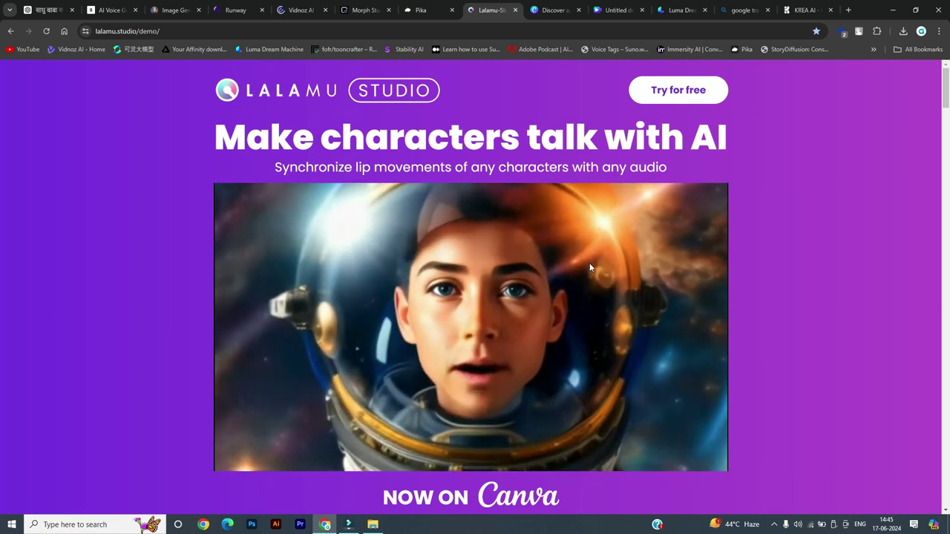
View the Lalamu Studio app details in Canva and compare them with the Hindi dialogue in ElevenLabs Speech Synthesis.
left_click(553, 10)
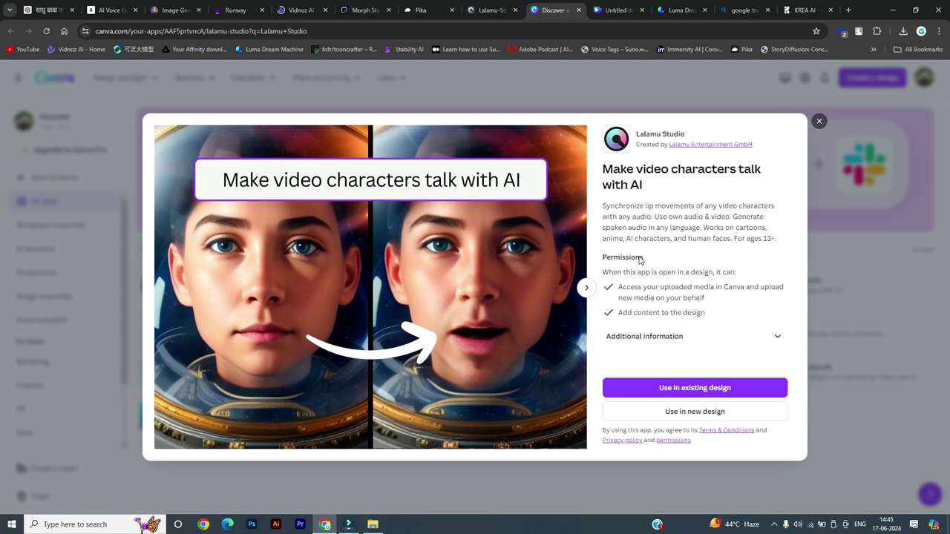
left_click(111, 10)
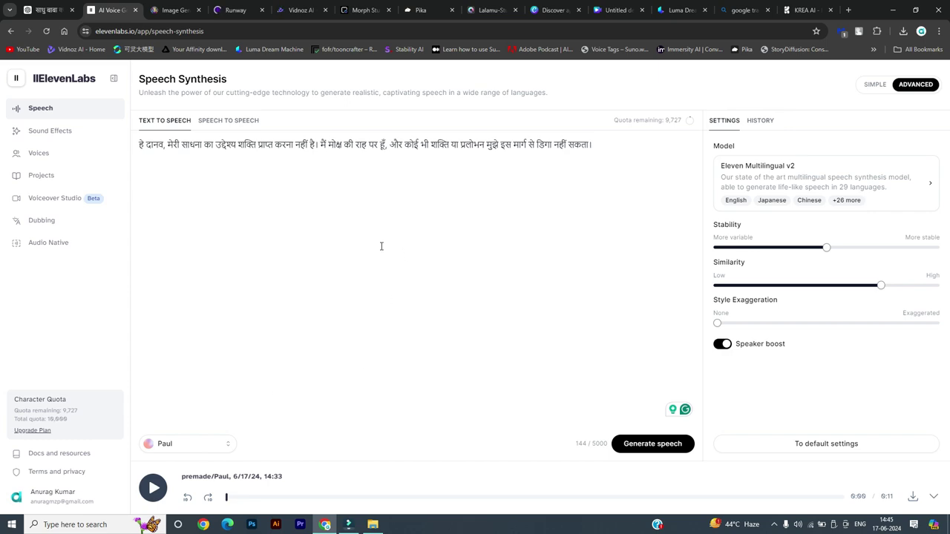
left_click(553, 10)
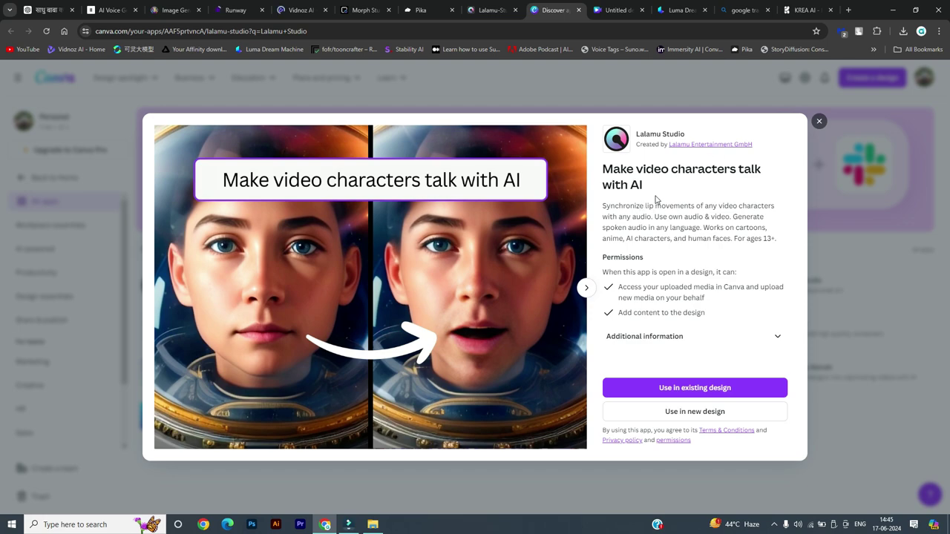
Examine the Lalamu Studio speech and voice options in the Canva video design, and check the Luma Dream Machine and translator pages.
left_click(615, 10)
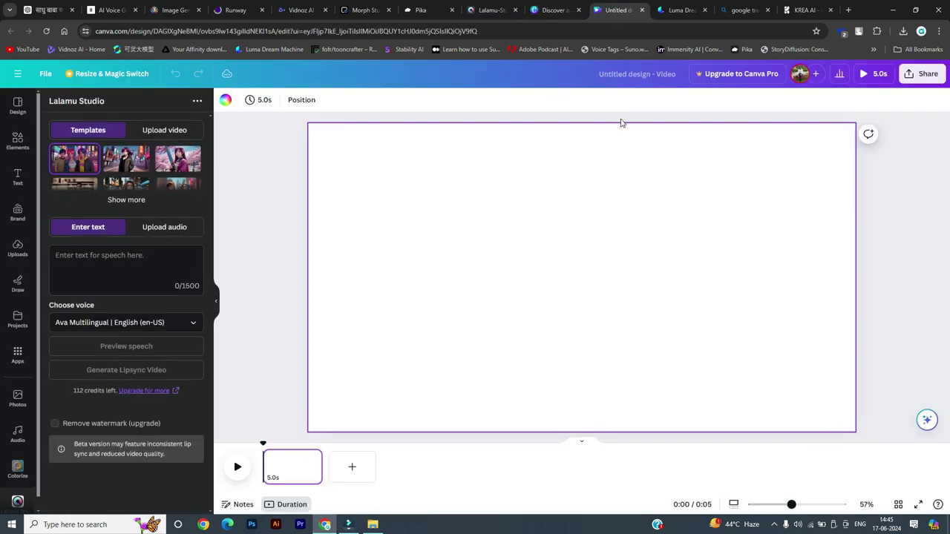
left_click(553, 11)
left_click(614, 10)
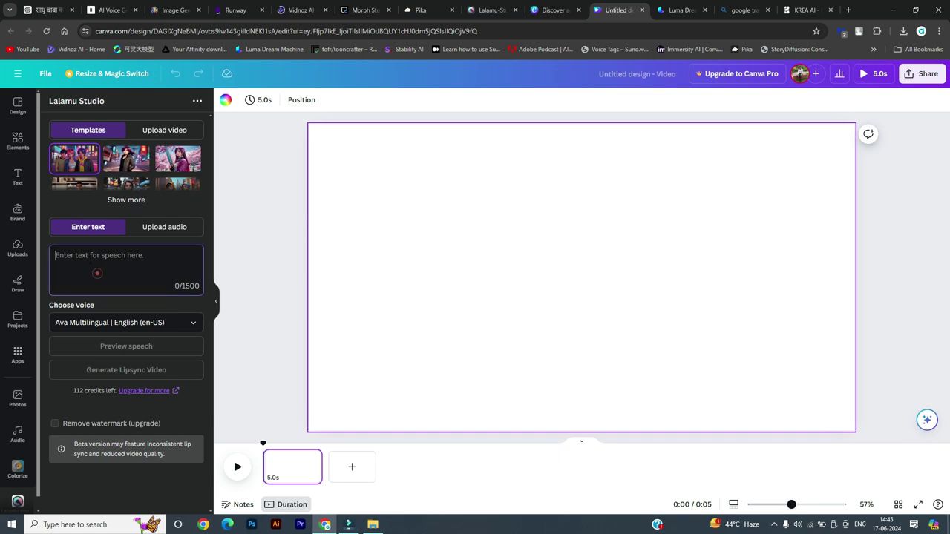
left_click(132, 322)
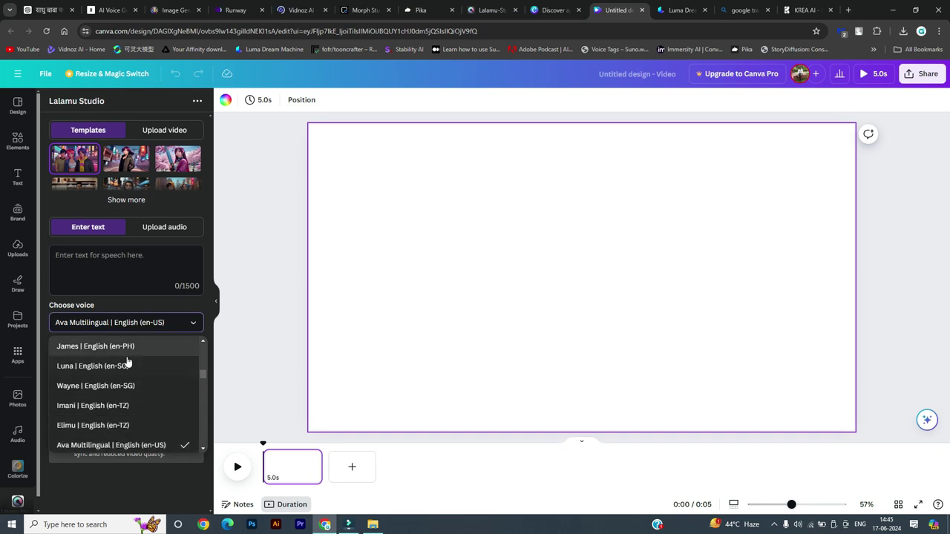
left_click(148, 322)
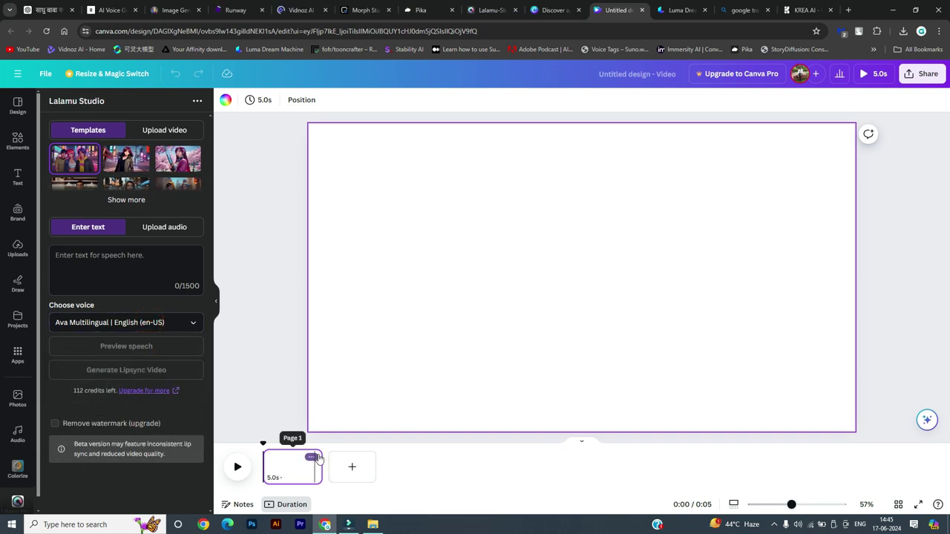
left_click(682, 11)
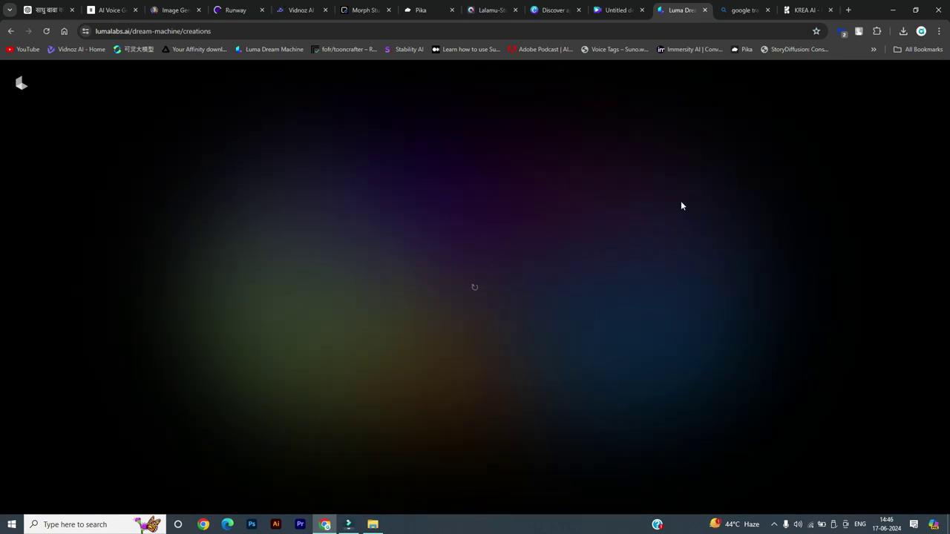
left_click(733, 10)
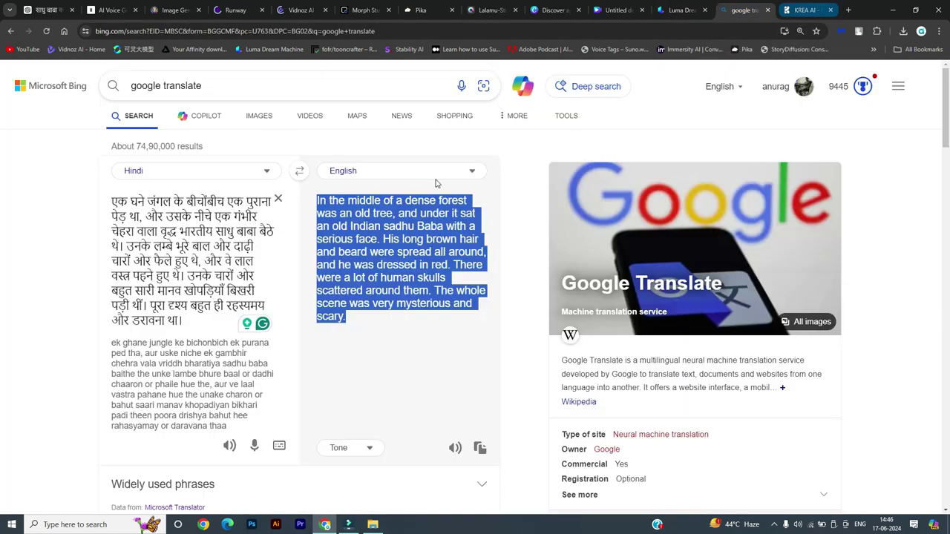
Switch to KREA AI, choose text-to-image mode, and replace the prompt with the copied English forest scene of the saffron-clad Sadhu Baba.
left_click(805, 10)
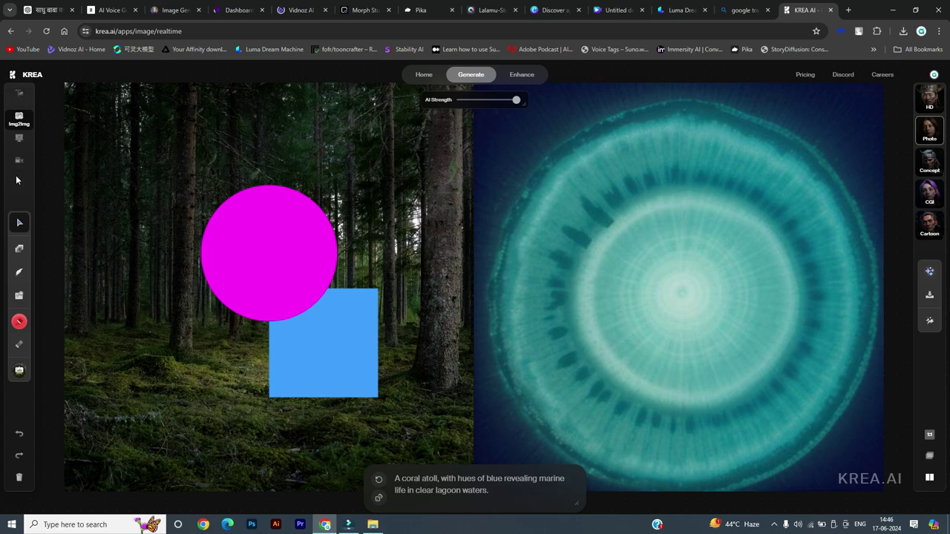
left_click(19, 94)
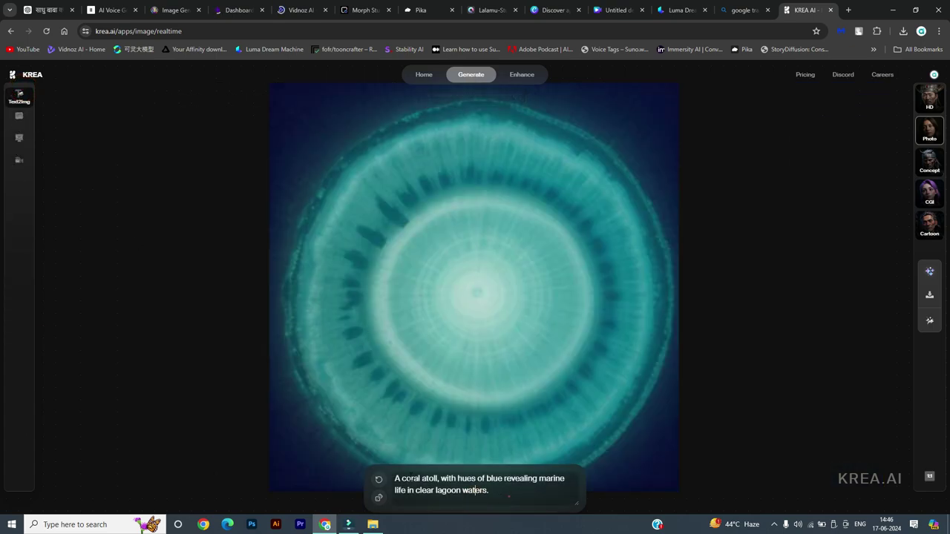
left_click(509, 496)
key("ctrl+a")
key("ctrl+v")
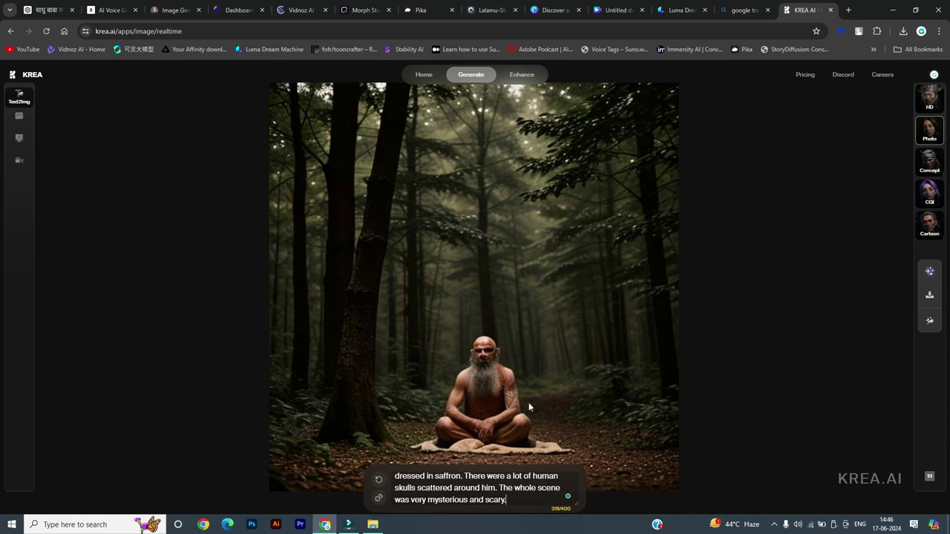
Close the translator page and open ideogram.ai in a new browser tab.
left_click(742, 10)
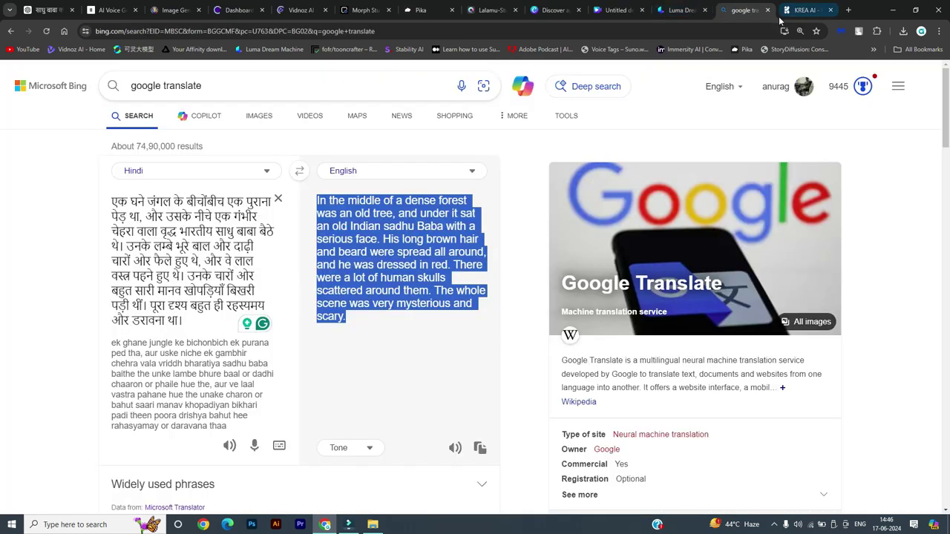
left_click(768, 10)
left_click(784, 10)
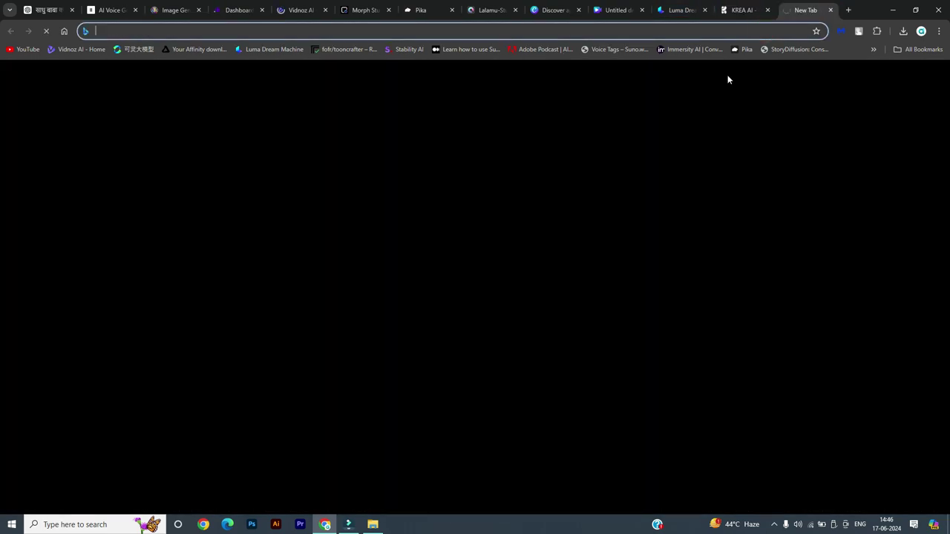
type("ideogram.ai")
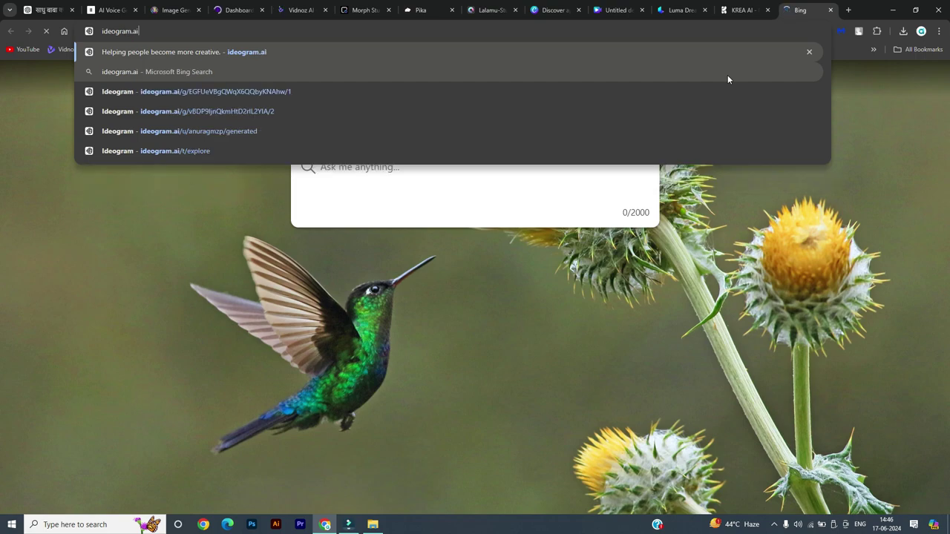
key("Return")
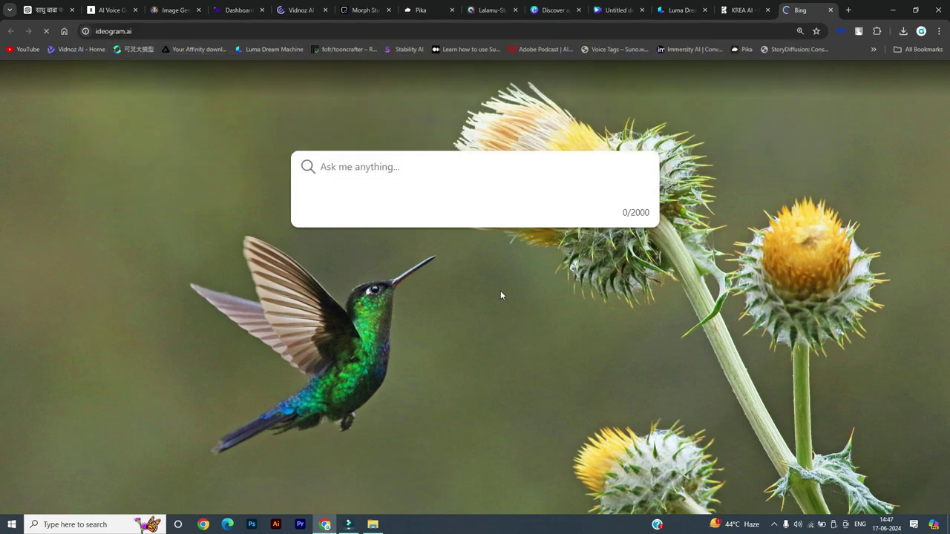
left_click(163, 32)
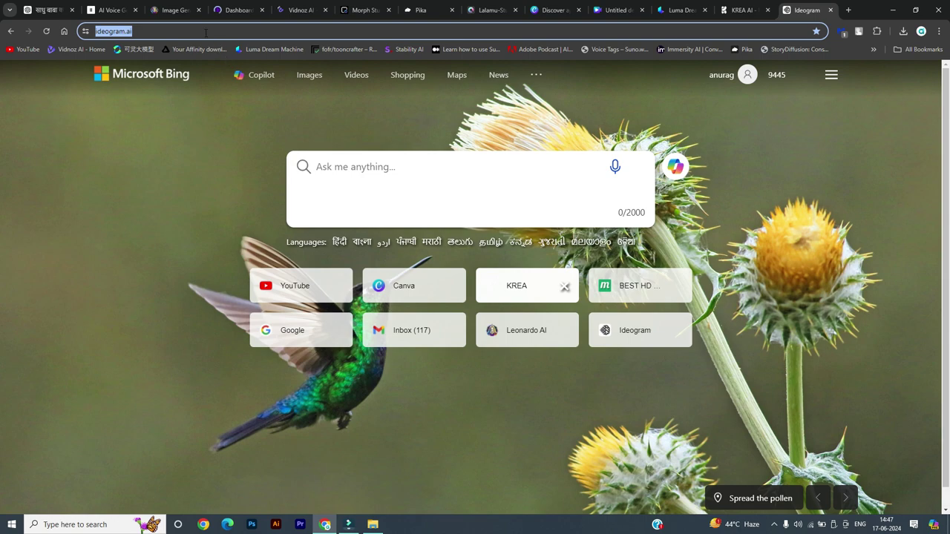
Return to Leonardo.Ai and compare the generated images of the saffron-clad Sadhu Baba.
left_click(176, 10)
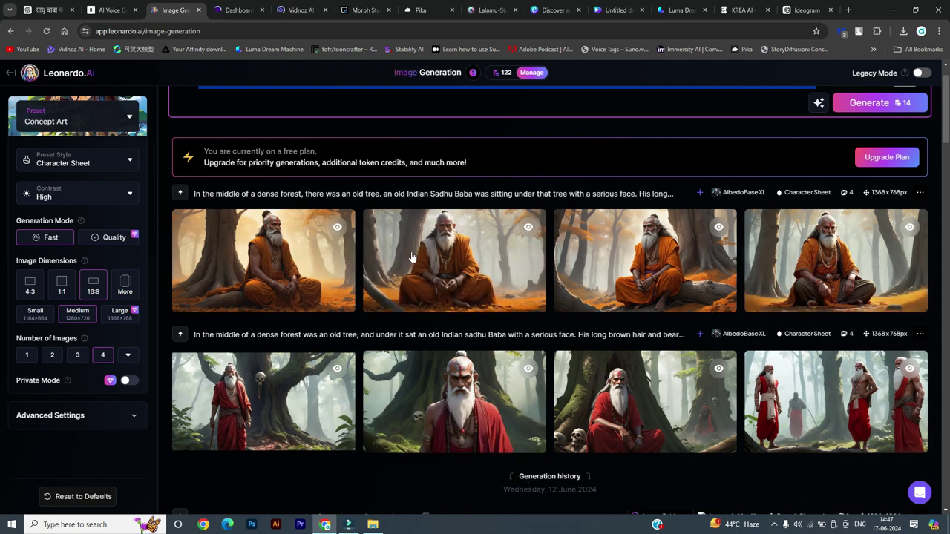
mouse_move(465, 276)
mouse_move(673, 303)
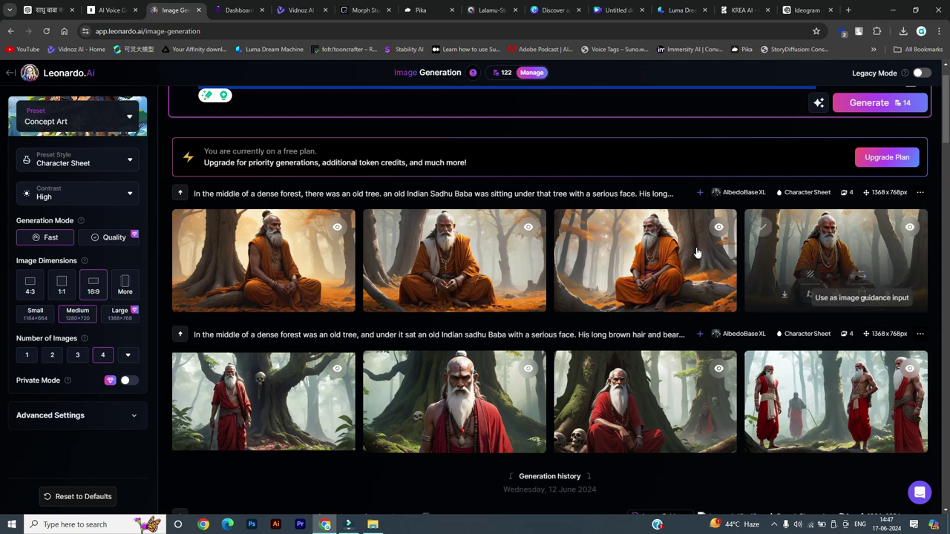
left_click(440, 296)
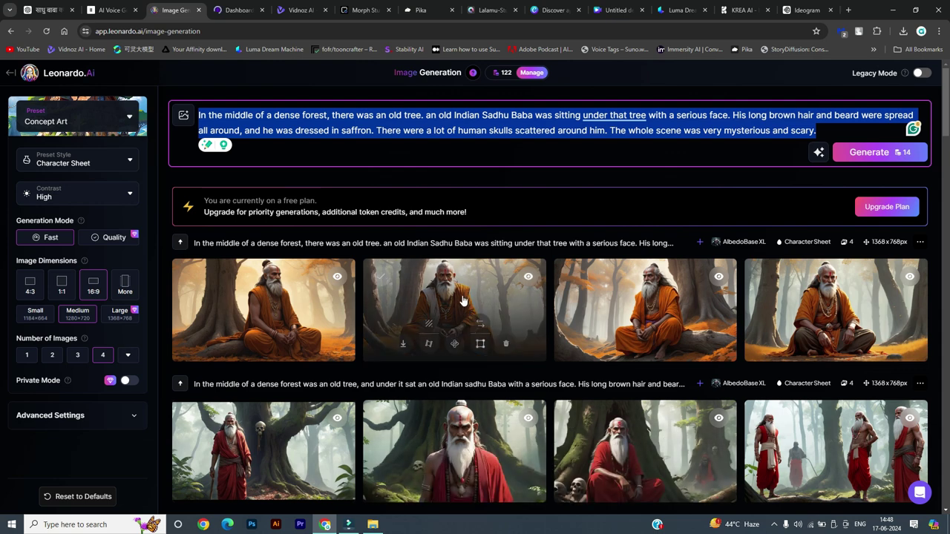
Open the second saffron-clad Sadhu Baba image, inspect his face up close, and download the image.
left_click(462, 299)
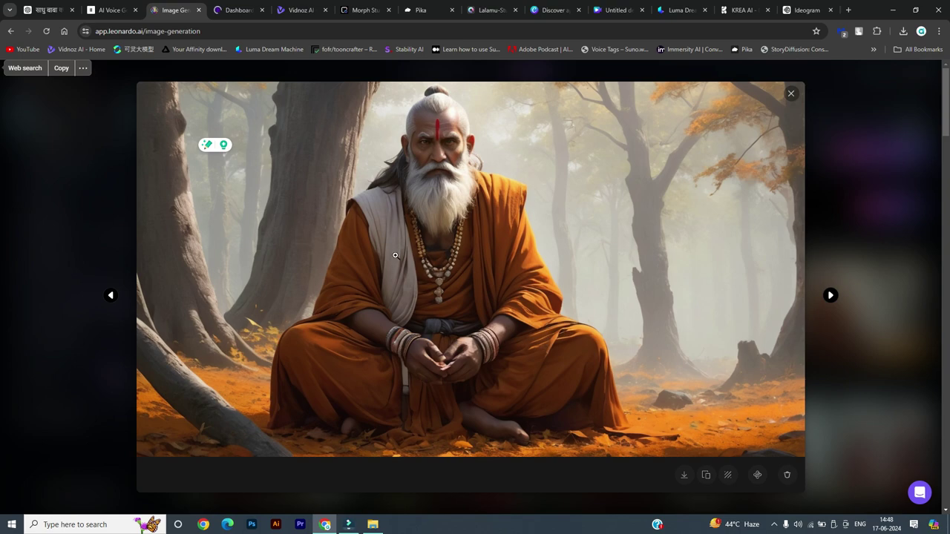
left_click(455, 171)
left_click(448, 179)
left_click(443, 189)
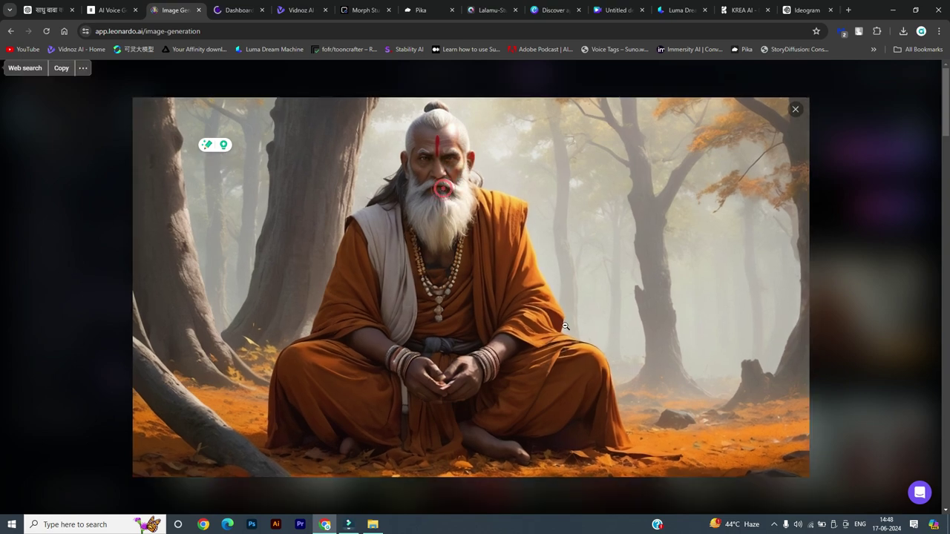
left_click(613, 341)
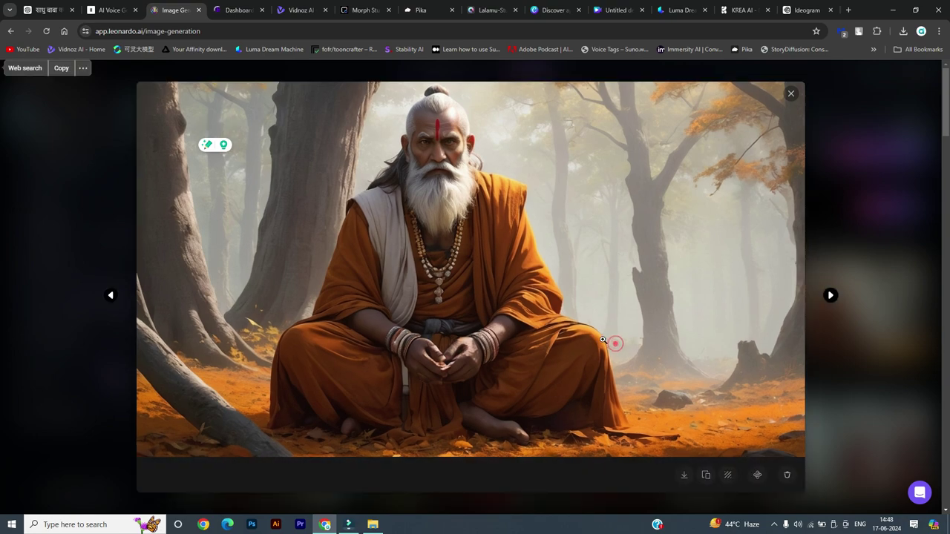
left_click(683, 477)
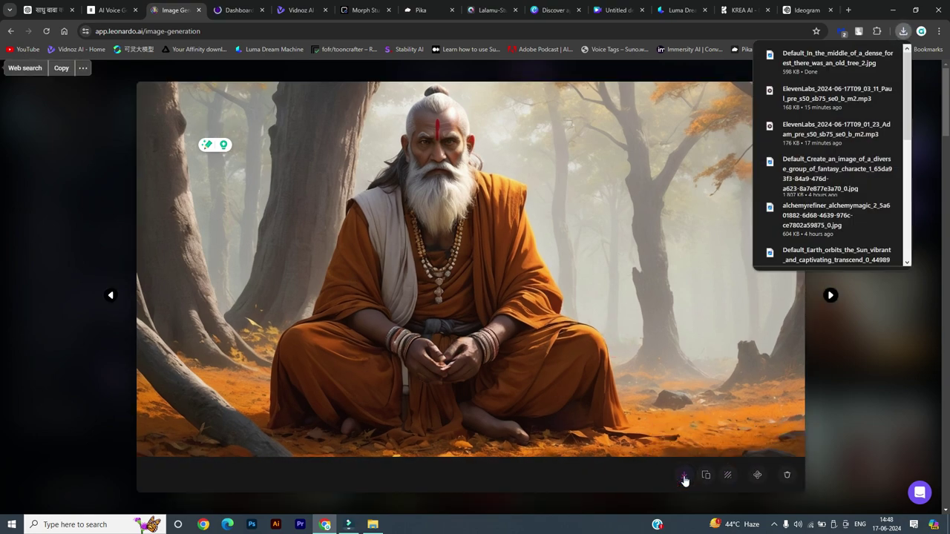
Download the first and third saffron-clad Sadhu Baba images, preview the fourth, and close the image viewer.
left_click(110, 296)
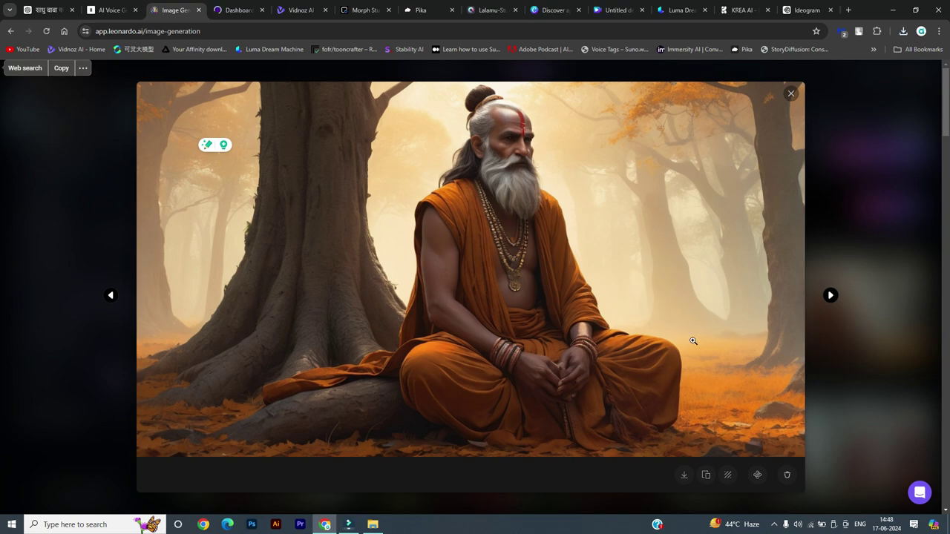
left_click(684, 474)
left_click(830, 296)
left_click(830, 296)
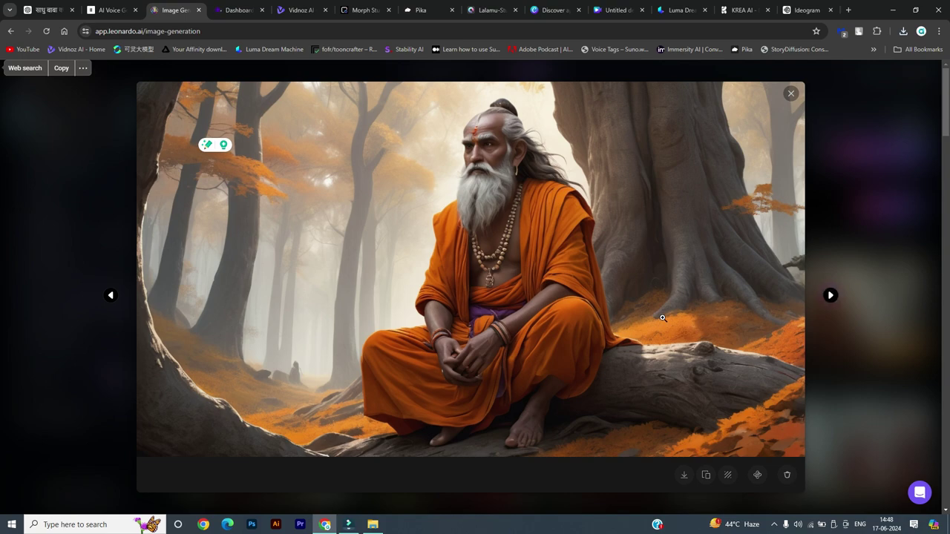
left_click(684, 475)
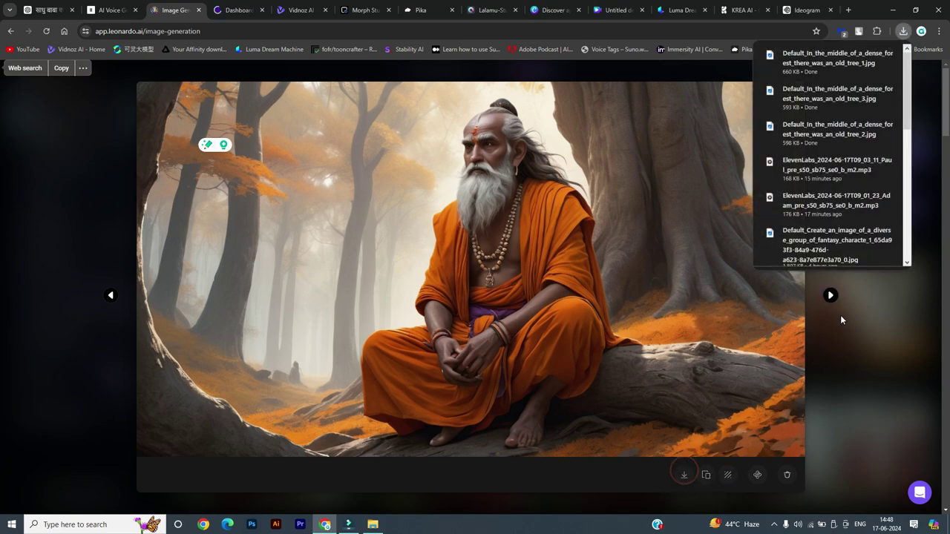
left_click(831, 296)
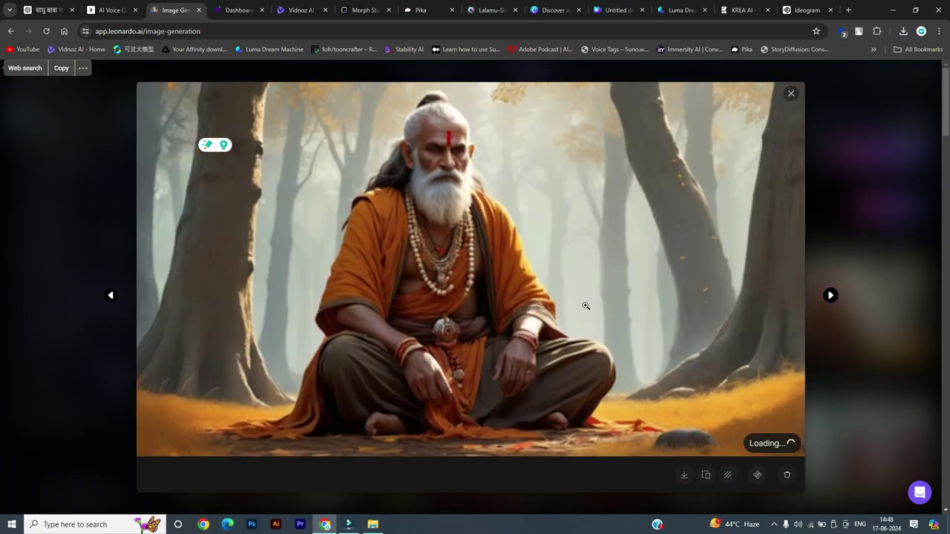
key("Escape")
Read the scene where the ancient demon appears in the Hindi story in ChatGPT.
key("ctrl+1")
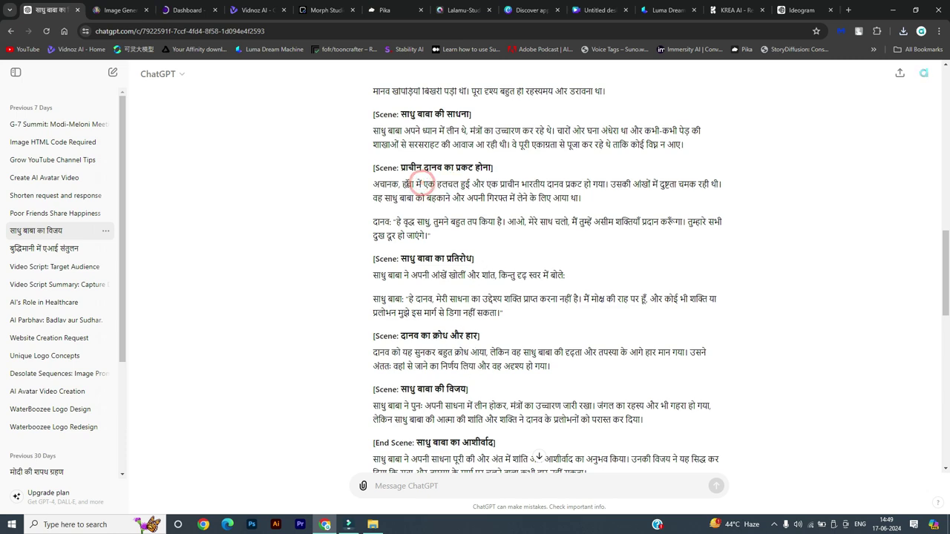
left_click_drag(407, 183, 608, 184)
left_click(548, 214)
left_click_drag(490, 184, 605, 184)
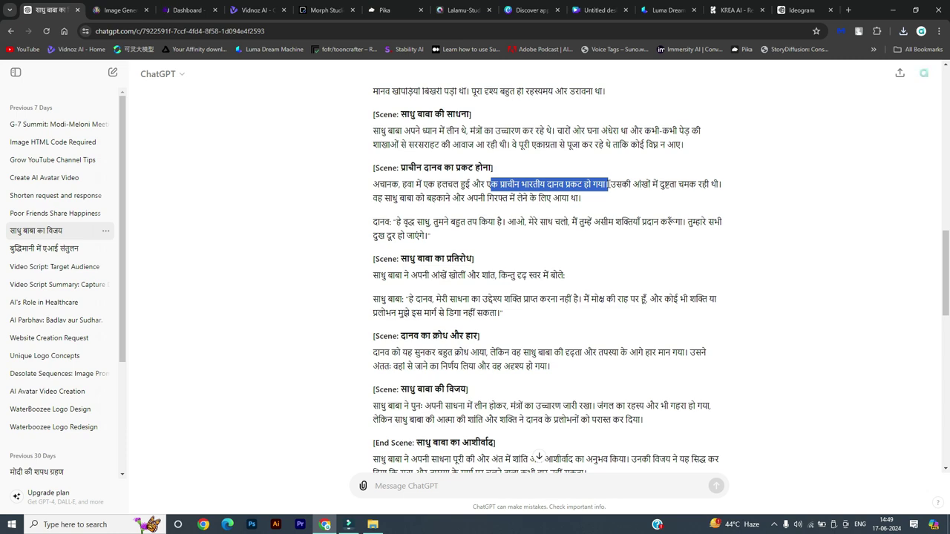
left_click_drag(607, 184, 717, 195)
left_click(534, 201)
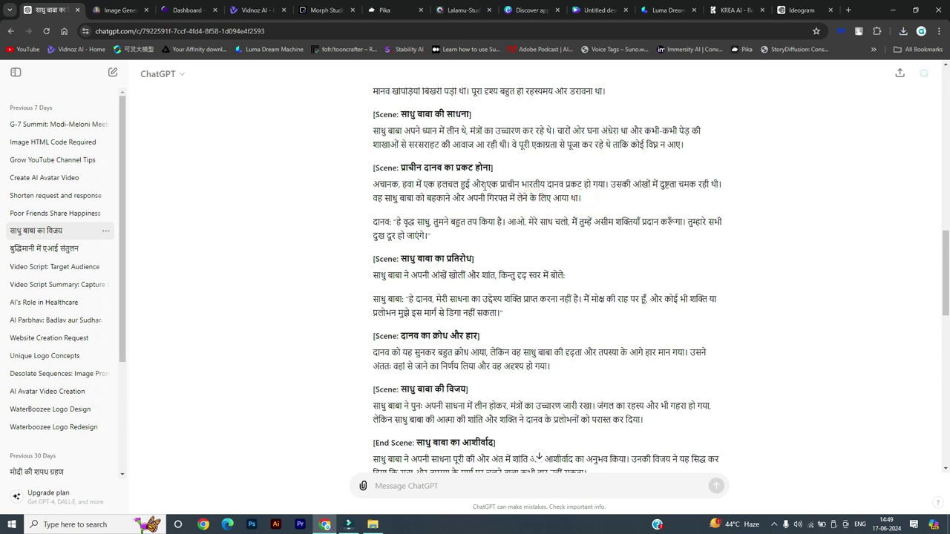
Copy "एक प्राचीन भारतीय दानव" from the story and ask ChatGPT "एक प्राचीन भारतीय दानव is character ko thora detail me bataye".
left_click_drag(486, 184, 564, 184)
key("ctrl+c")
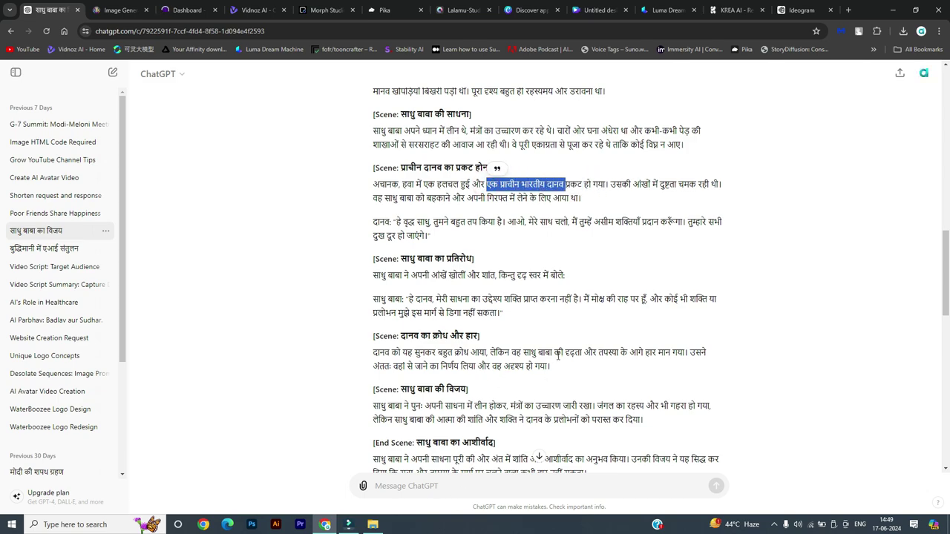
scroll(558, 355, "down", 10)
left_click(466, 485)
key("ctrl+v")
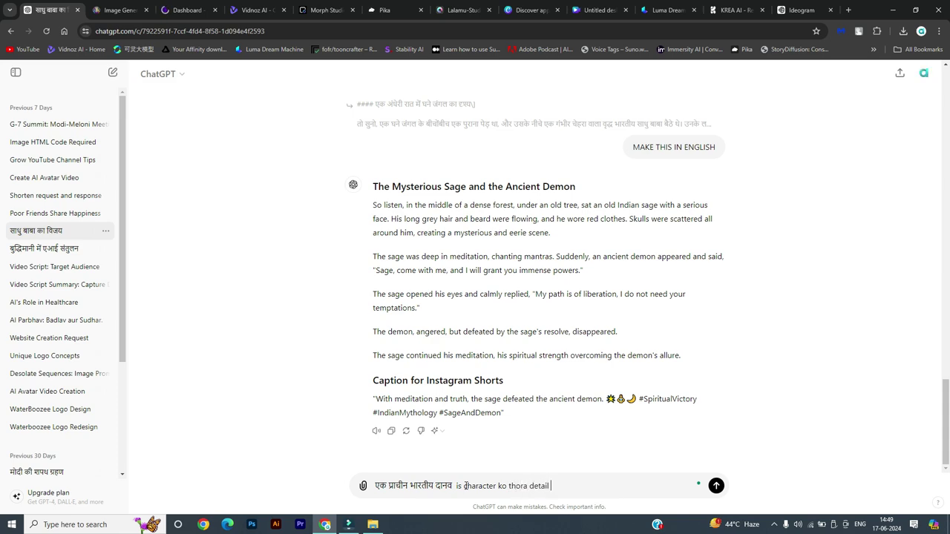
key("Return")
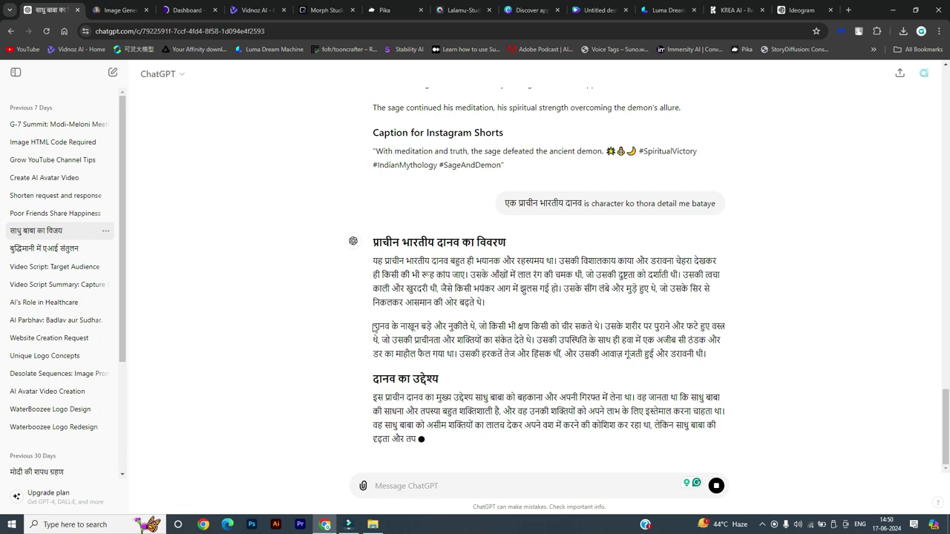
Quote the two paragraphs describing the ancient Indian demon from ChatGPT's answer in a new reply.
left_click_drag(374, 328, 486, 326)
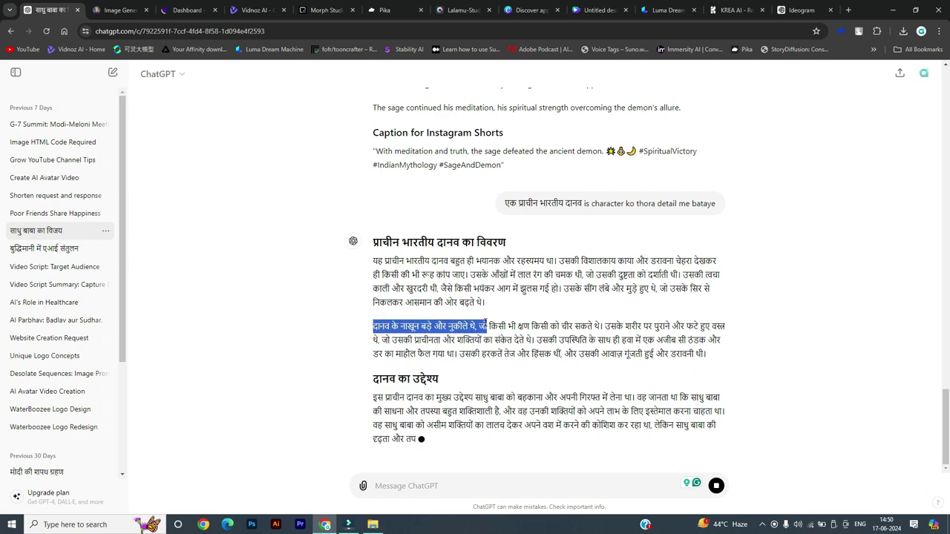
left_click(518, 326)
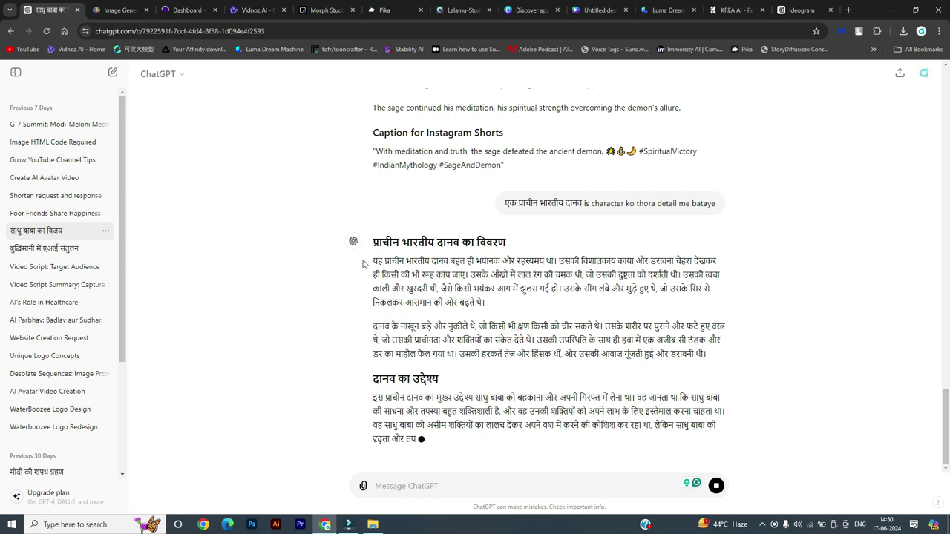
left_click_drag(382, 261, 718, 358)
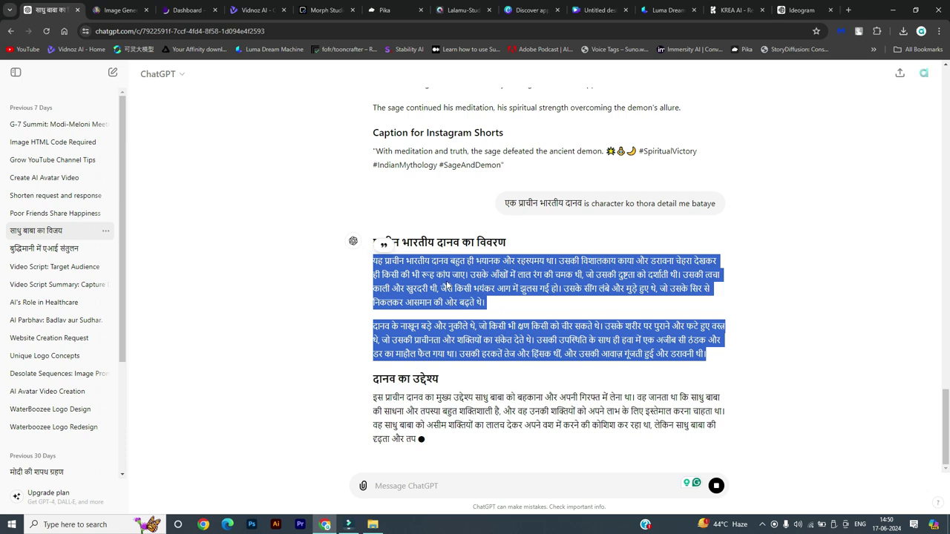
left_click(382, 247)
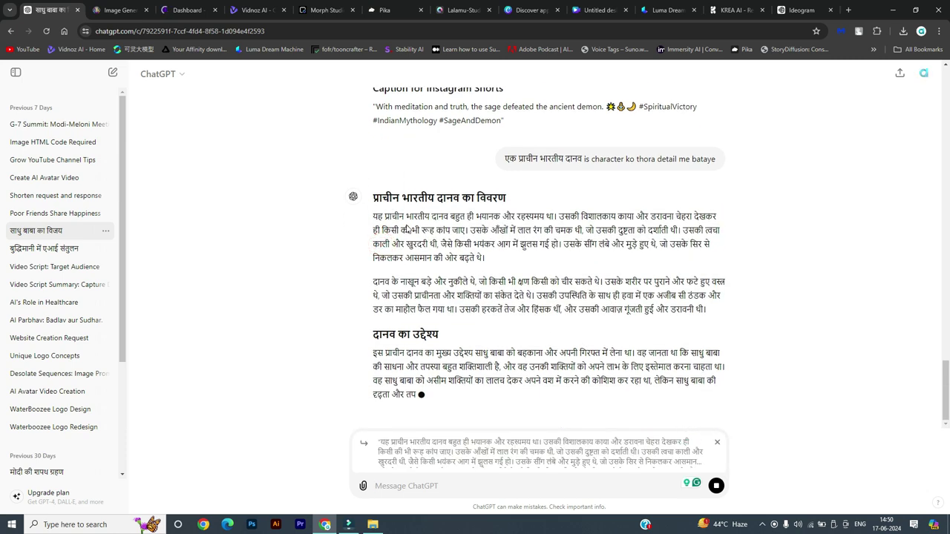
Dismiss the file chooser and write "iska saranch batao jisse mai iska character bana saku" in the reply quoting the demon description.
left_click(405, 490)
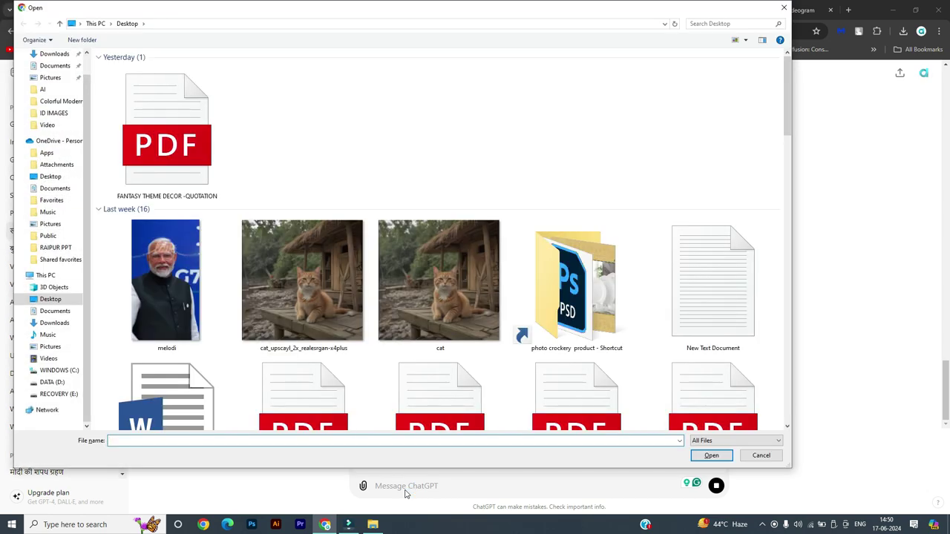
left_click(759, 454)
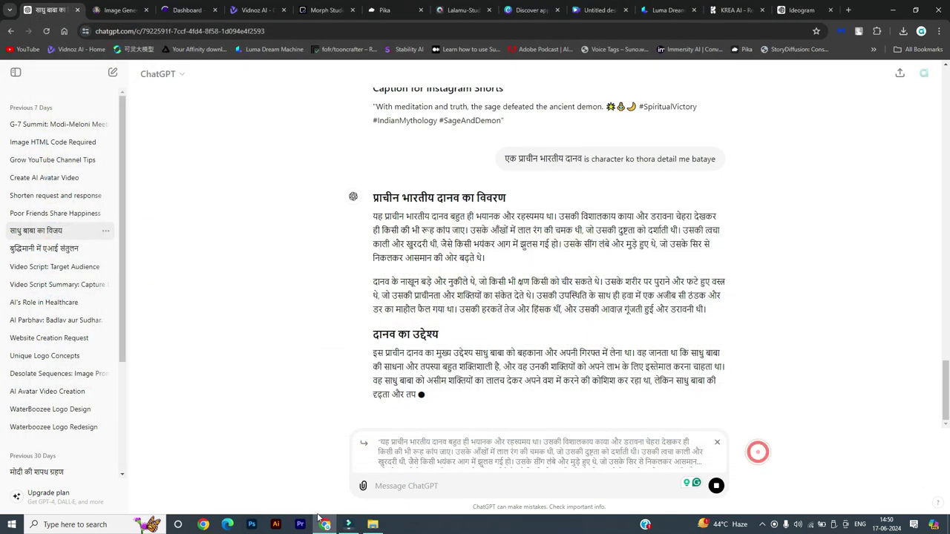
type("isk")
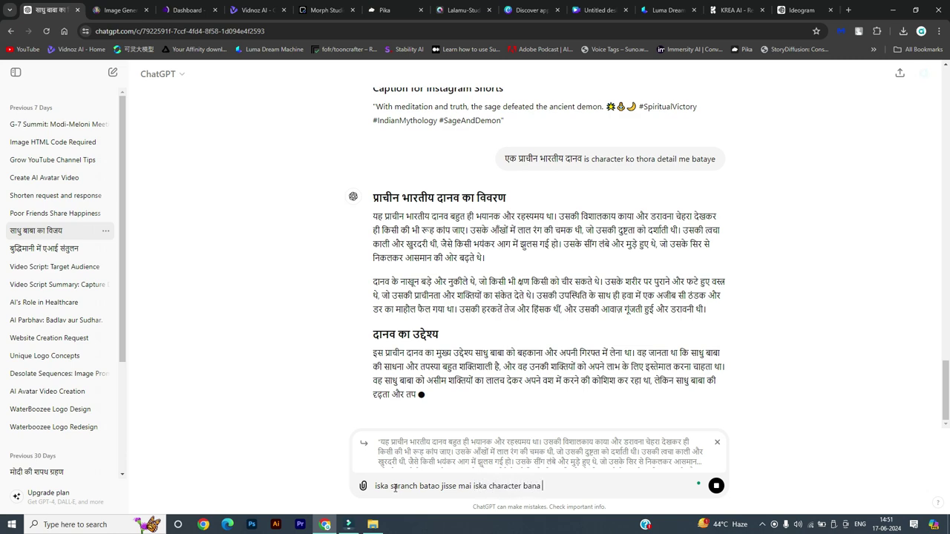
type("sak")
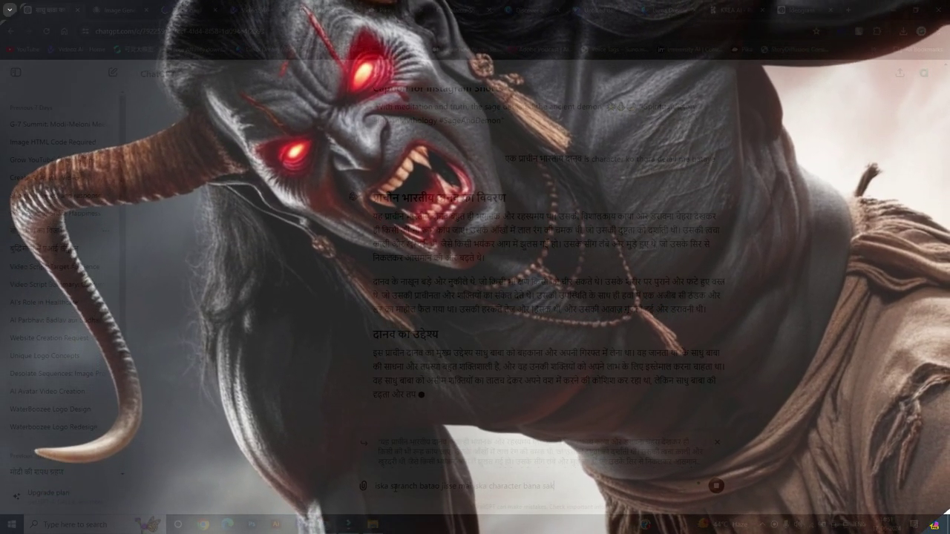
key("shift+Return")
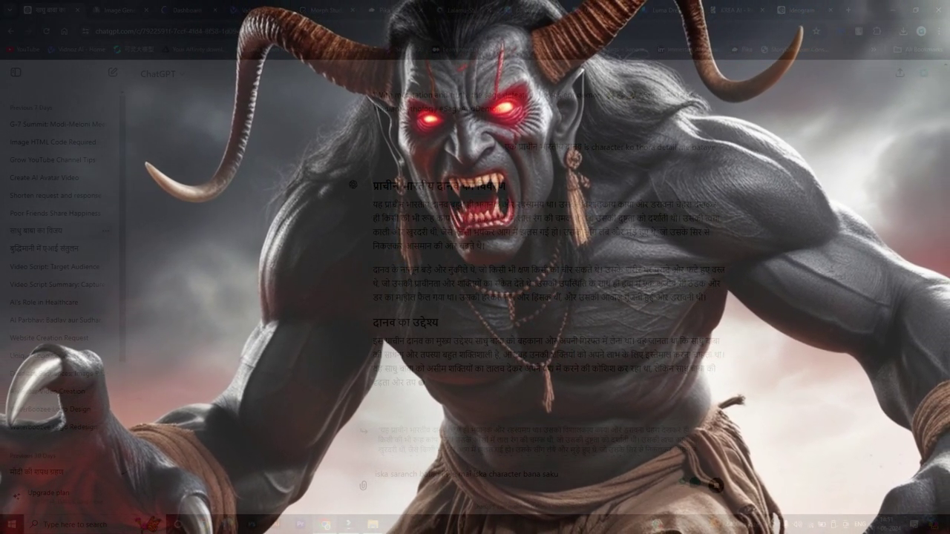
Highlight the opening line of the ancient Indian demon description in ChatGPT's answer.
left_click_drag(379, 430, 475, 430)
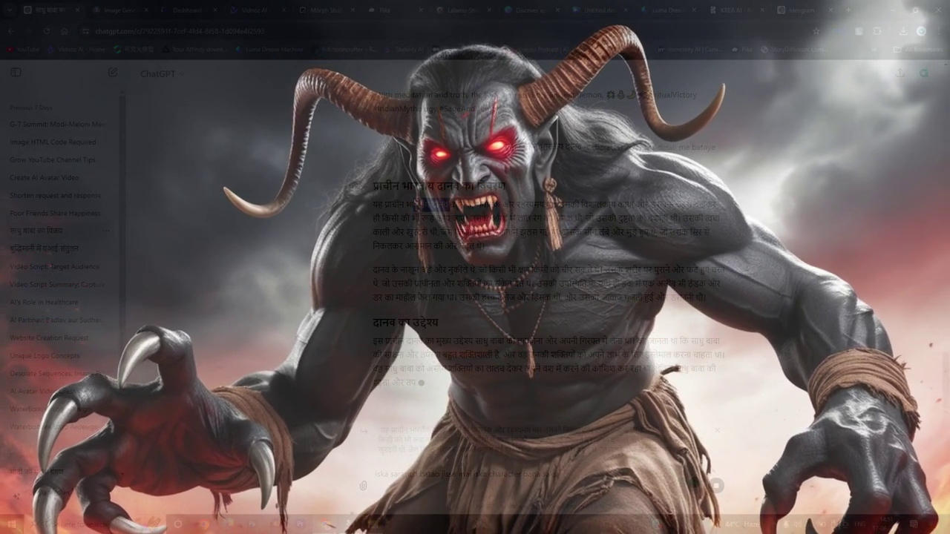
double_click(416, 204)
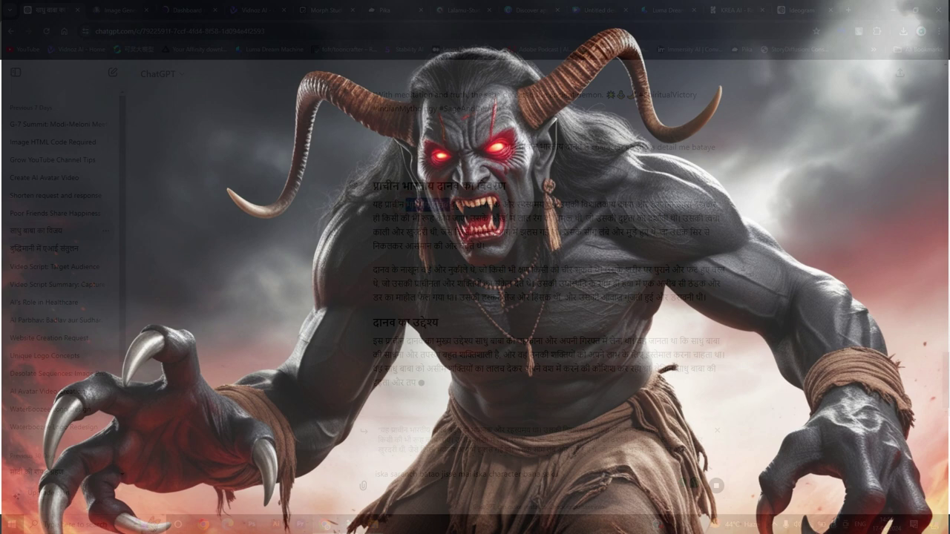
left_click_drag(448, 204, 698, 205)
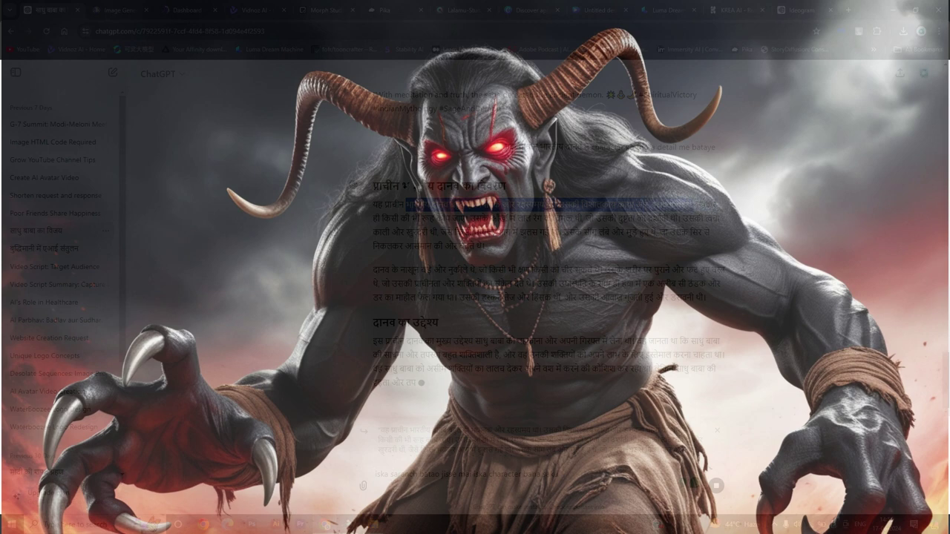
left_click(409, 184)
key("Return")
type("for this")
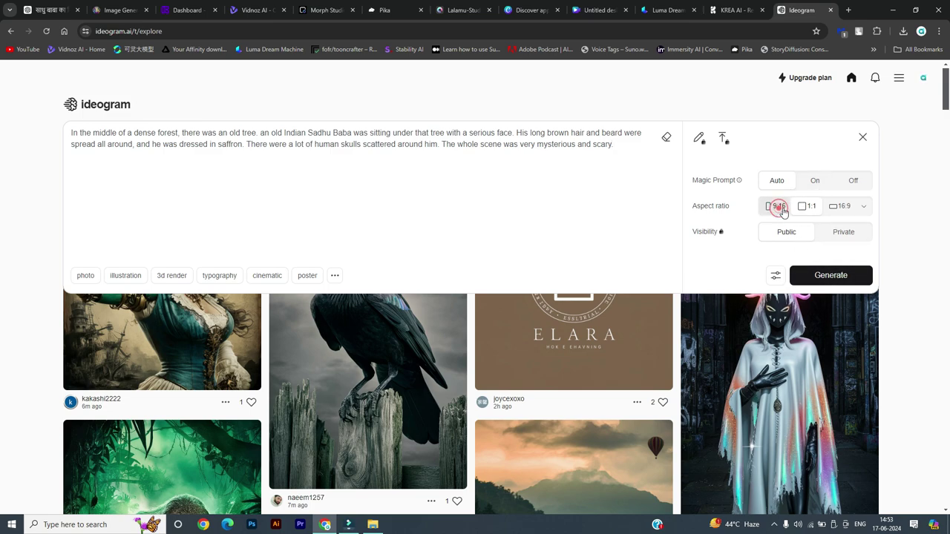
In Ideogram, set the aspect ratio to 16:9 and generate images from the dense forest Sadhu Baba prompt.
left_click(839, 207)
left_click(833, 276)
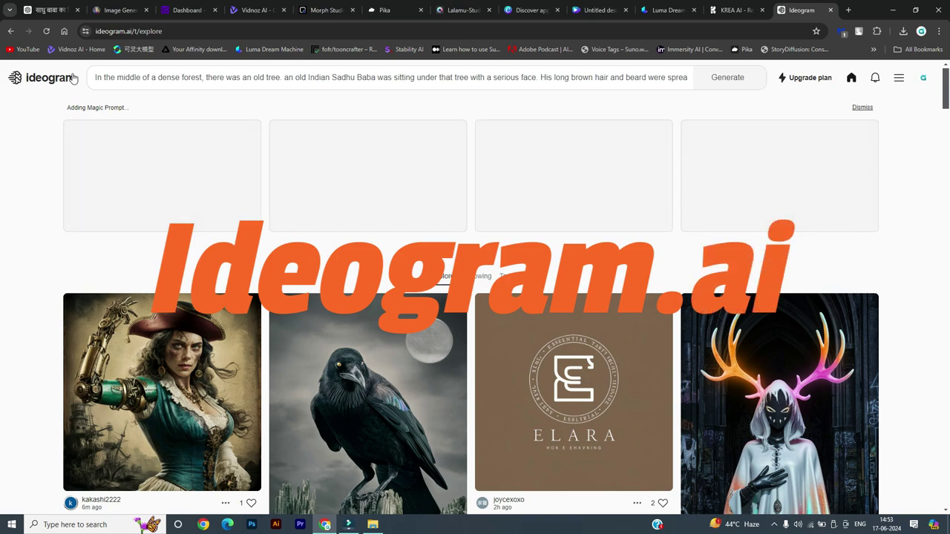
Browse Ideogram's Explore gallery of community images while the Sadhu Baba images generate.
scroll(295, 284, "down", 10)
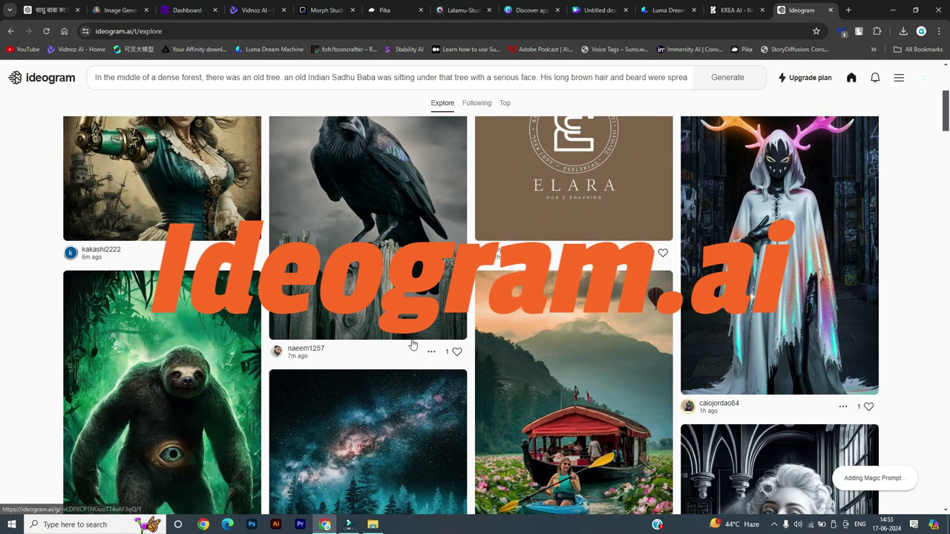
scroll(359, 373, "down", 8)
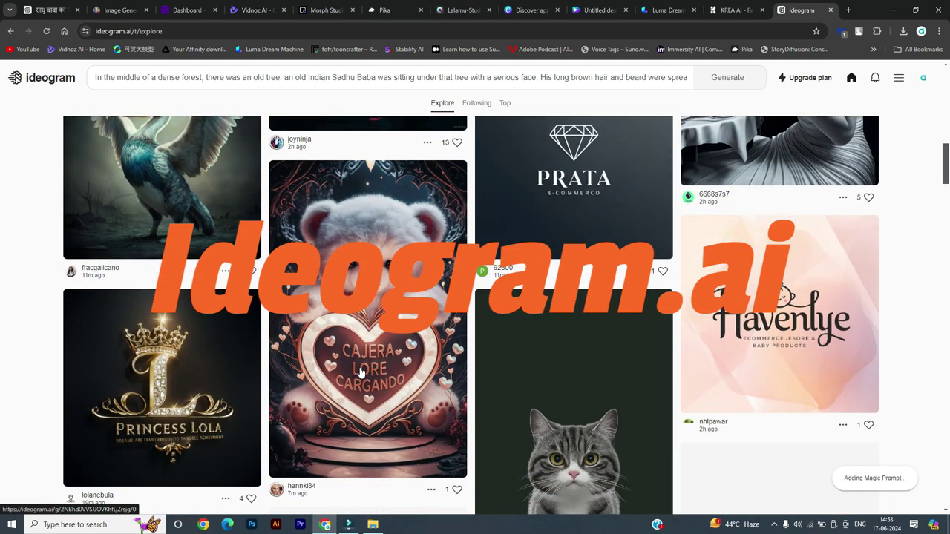
scroll(359, 373, "up", 3)
scroll(360, 373, "up", 7)
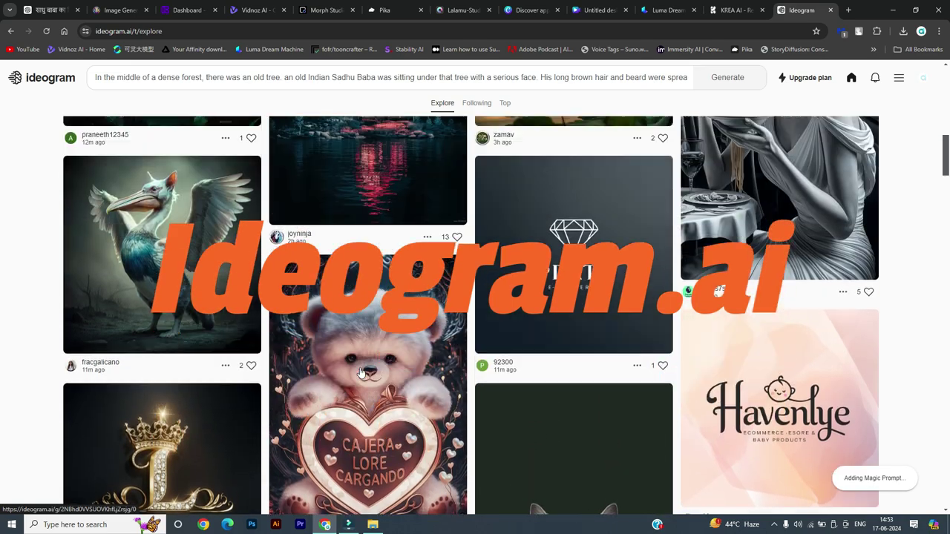
scroll(416, 341, "down", 2)
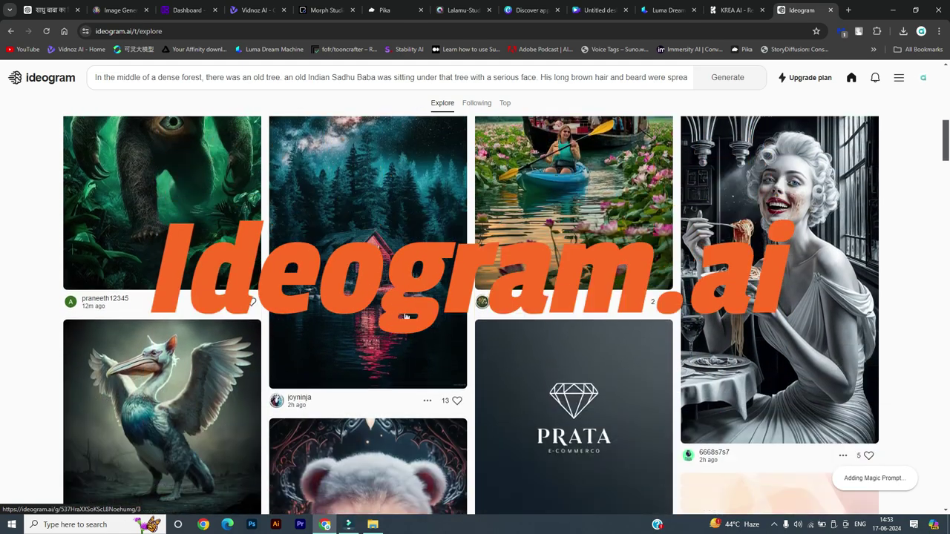
scroll(375, 325, "up", 5)
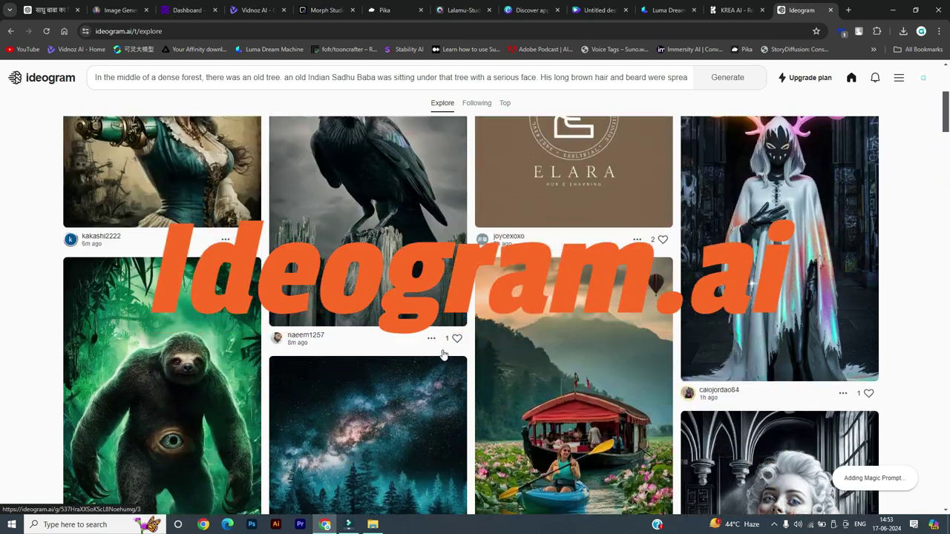
scroll(586, 382, "up", 3)
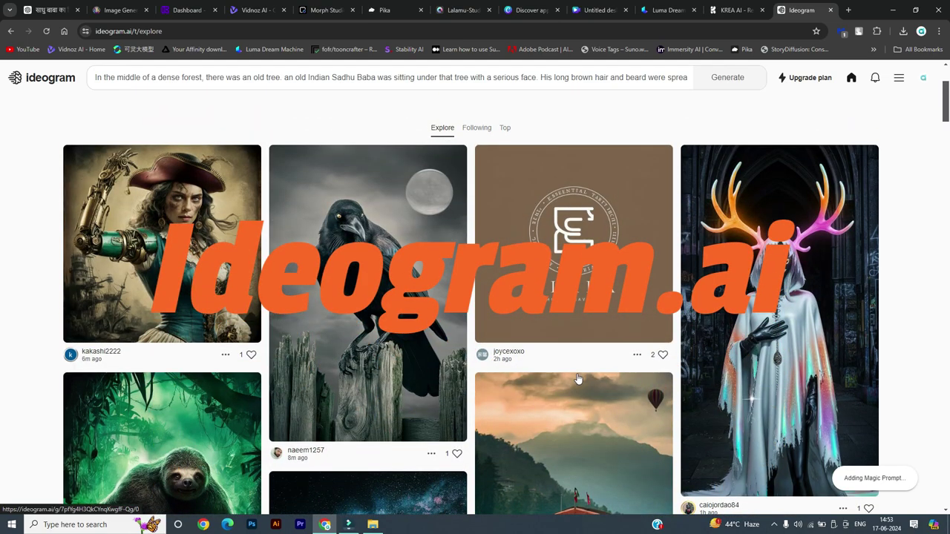
scroll(535, 401, "down", 3)
scroll(538, 393, "up", 2)
scroll(542, 386, "down", 2)
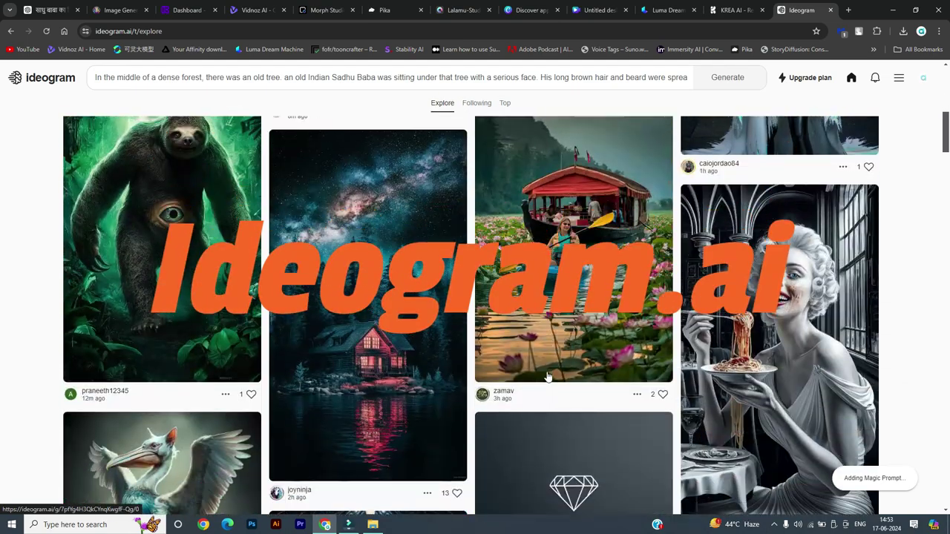
scroll(547, 375, "up", 3)
scroll(547, 376, "down", 10)
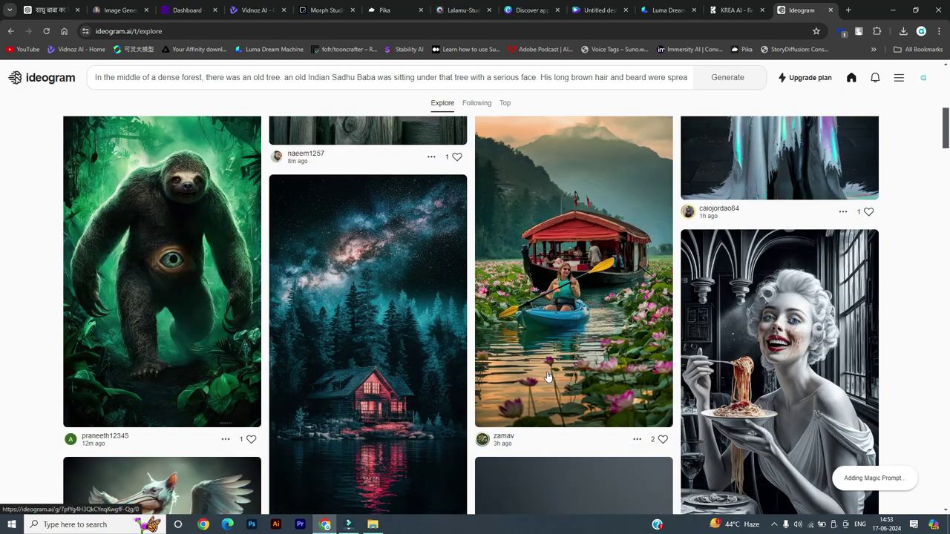
scroll(547, 376, "up", 10)
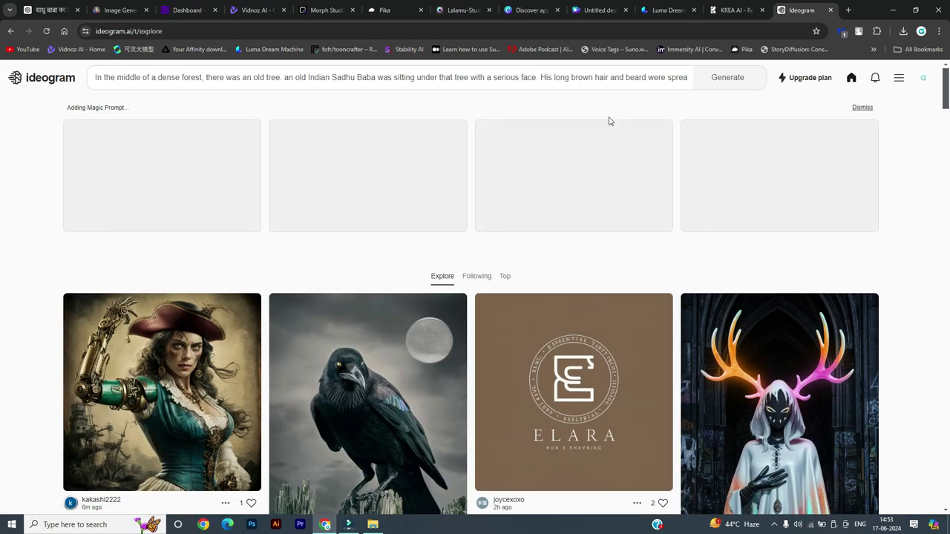
scroll(468, 397, "down", 4)
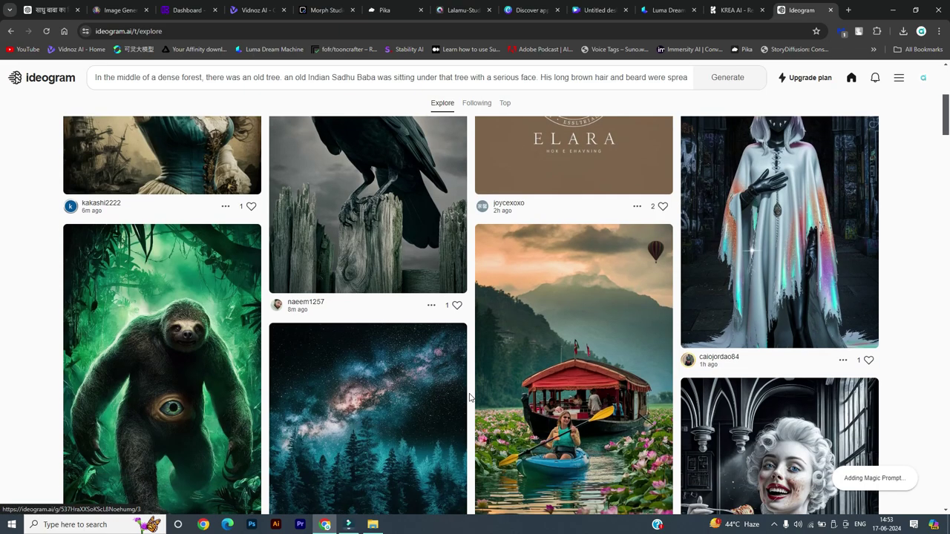
scroll(526, 359, "down", 7)
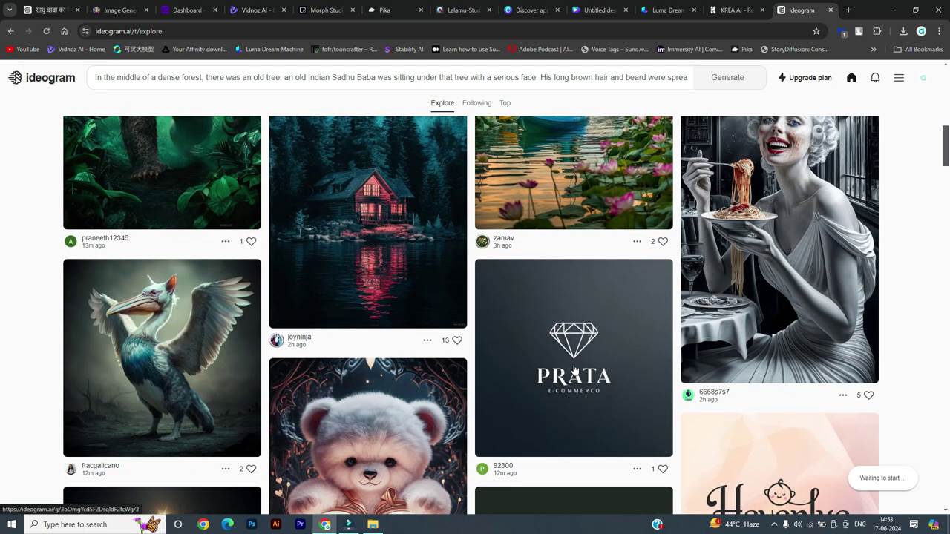
scroll(573, 369, "down", 3)
scroll(645, 397, "down", 3)
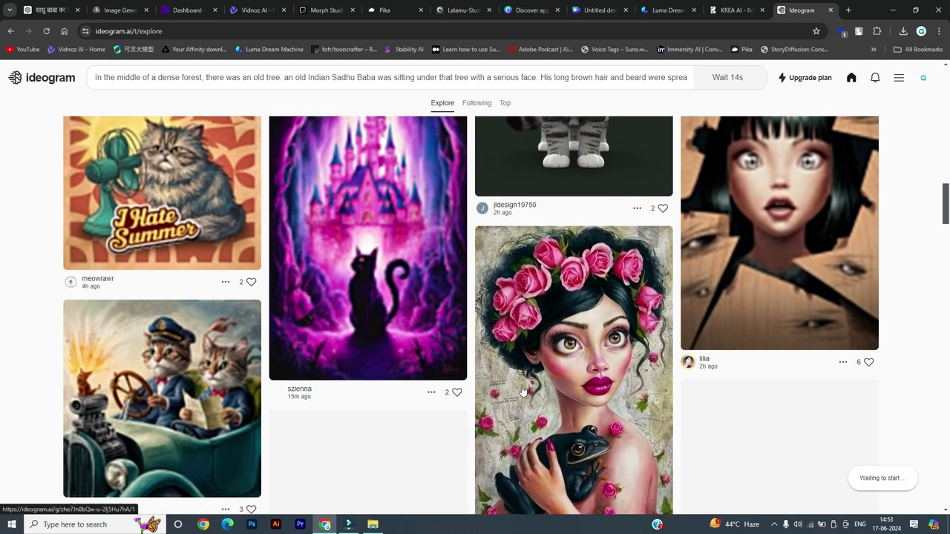
scroll(613, 408, "down", 3)
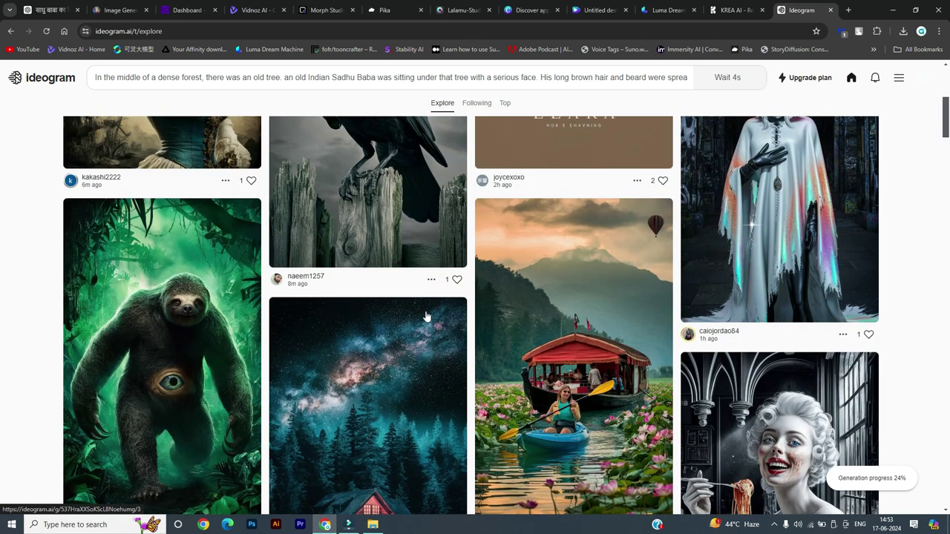
scroll(426, 318, "up", 10)
Switch past KREA and Pika to Morph Studio and open its project library.
left_click(770, 10)
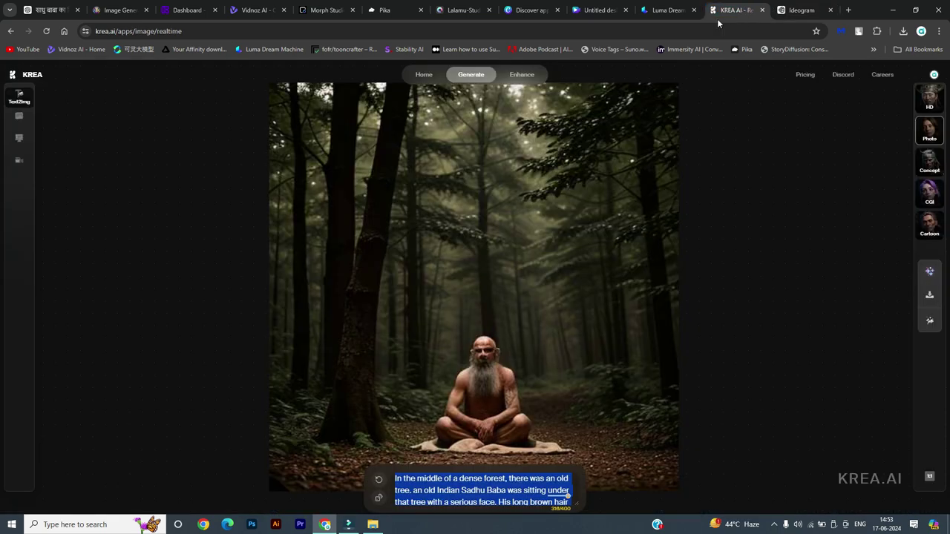
left_click(386, 10)
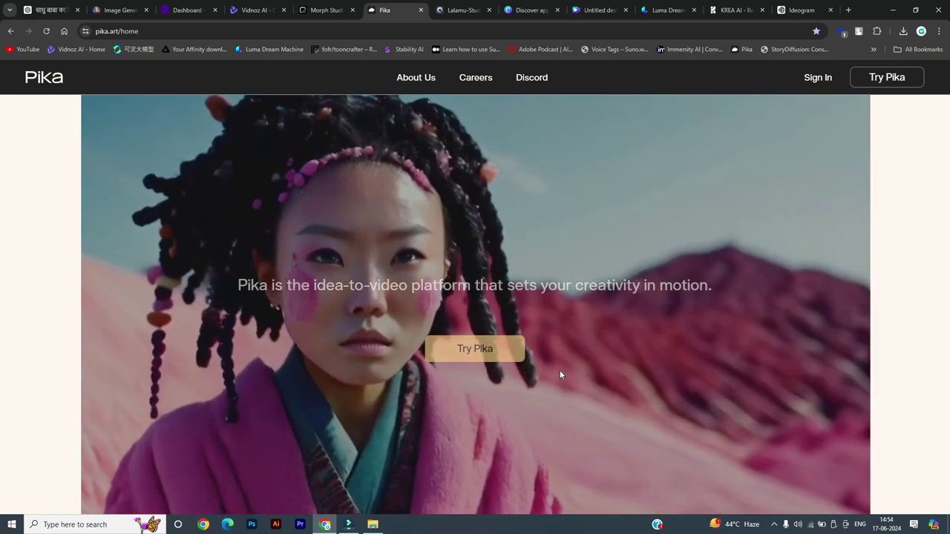
key("ctrl+shift+Tab")
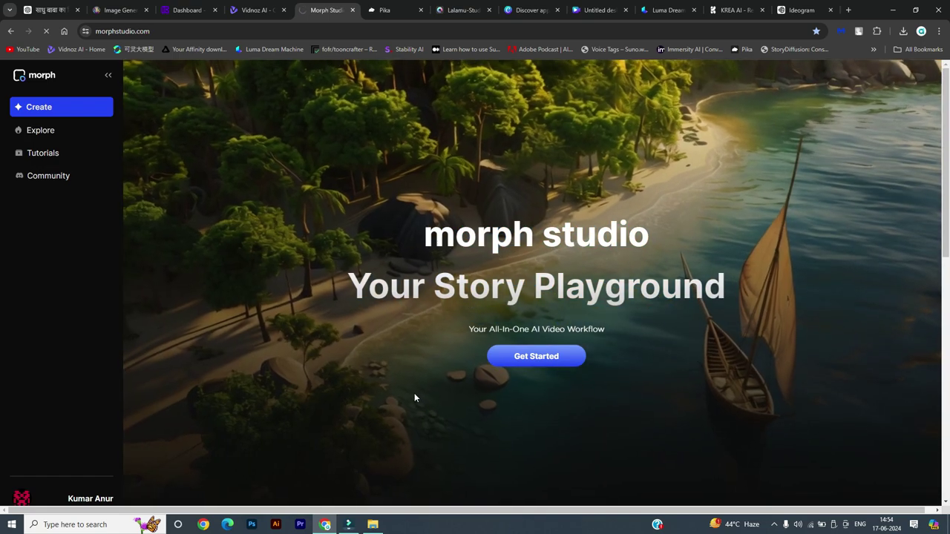
left_click(560, 362)
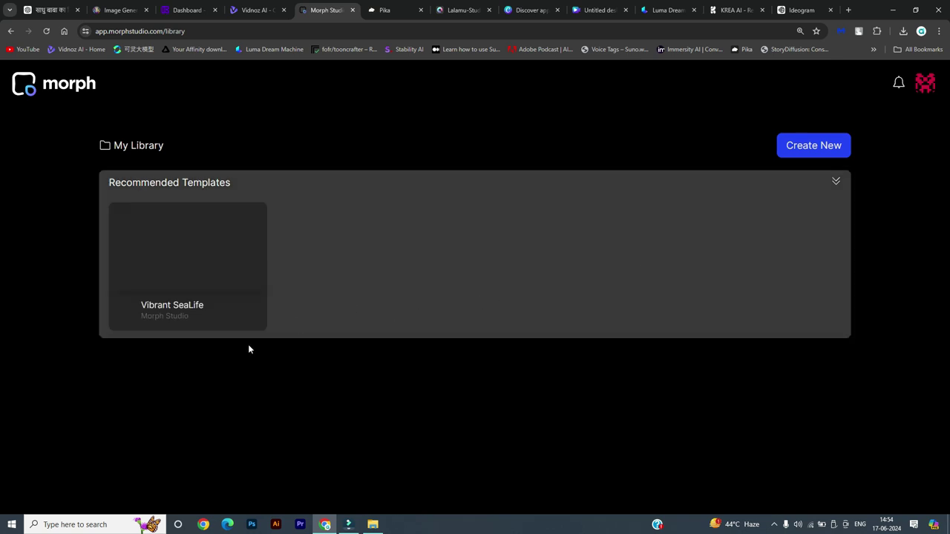
mouse_move(231, 277)
left_click(813, 148)
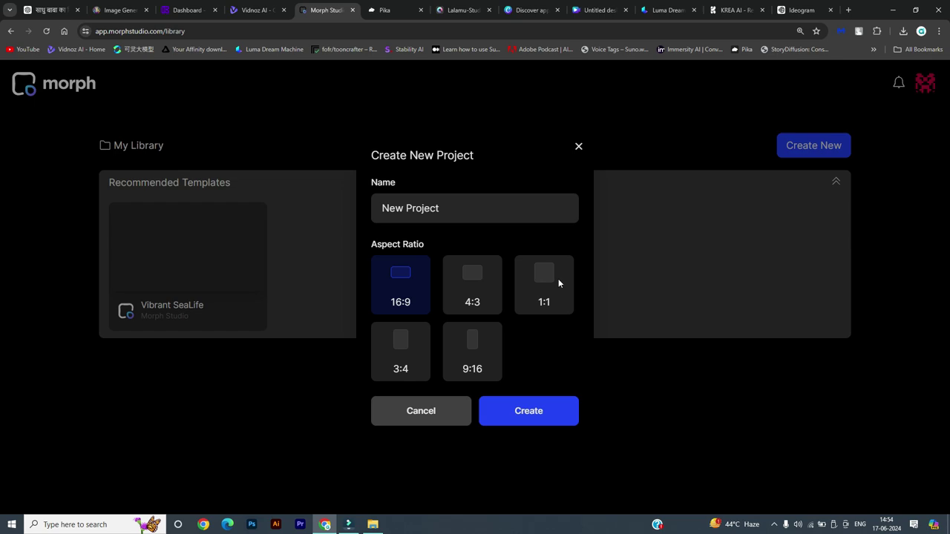
left_click(471, 361)
left_click(409, 297)
left_click(473, 361)
left_click(410, 292)
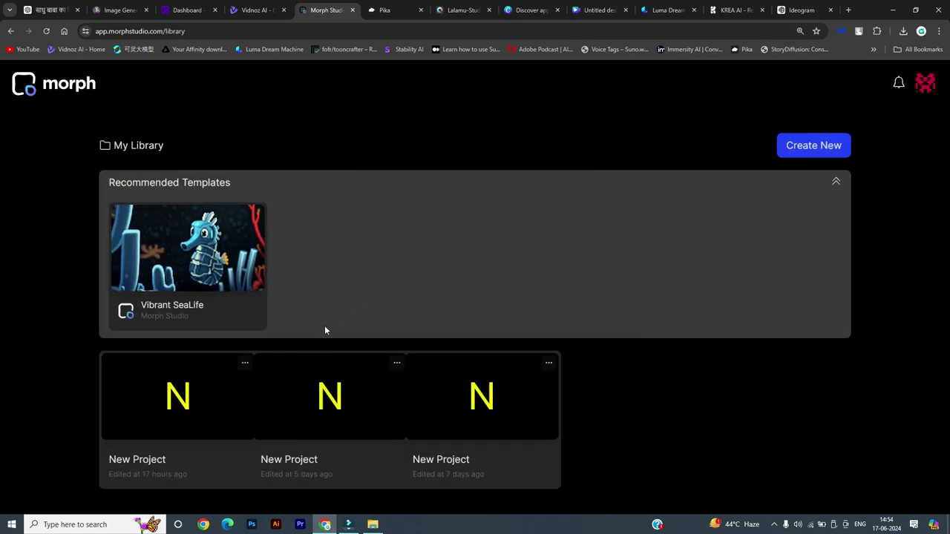
Open the most recently edited New Project and paste the dense forest Sadhu Baba prompt into Shot 1.
left_click(174, 460)
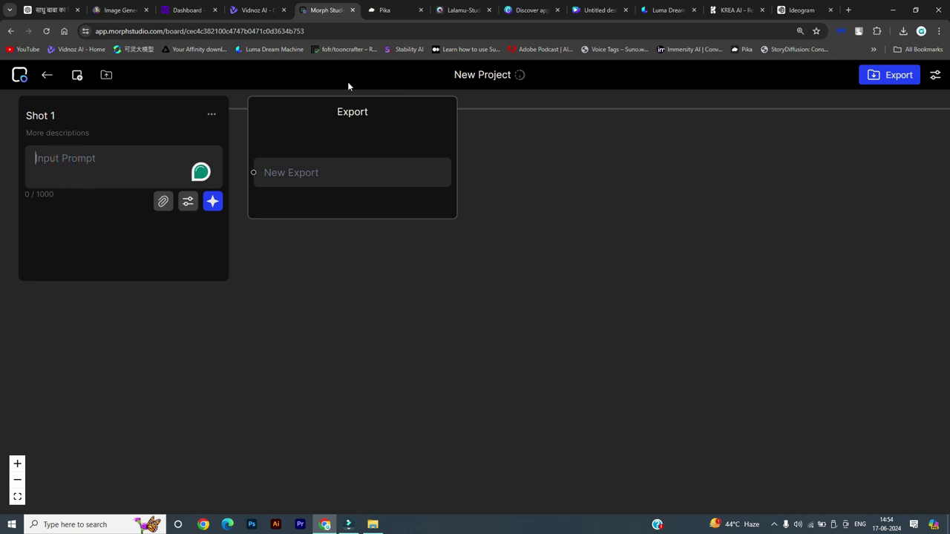
left_click(121, 174)
key("ctrl+v")
key("ctrl+a")
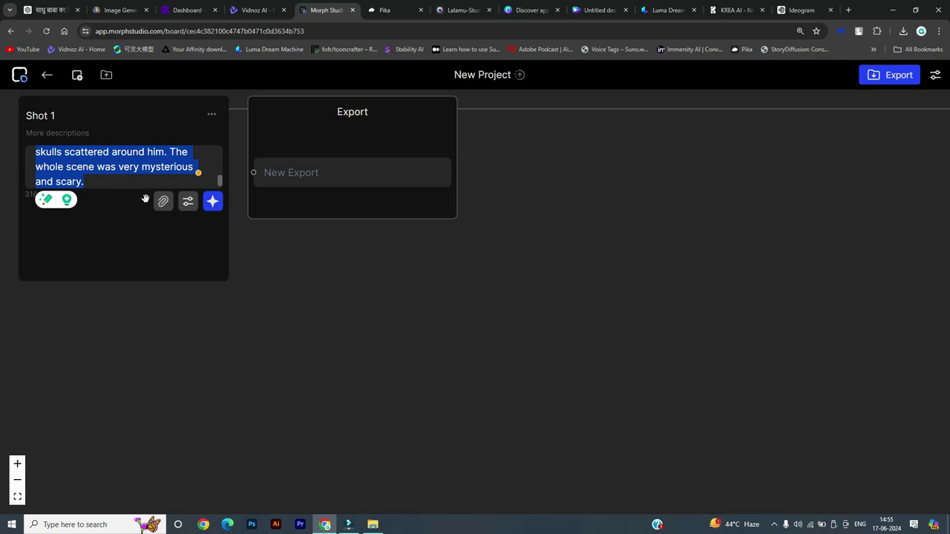
Review Shot 1's camera, duration and motion options, keeping Text-to-Video-Morph-0.1 as the model.
left_click(187, 201)
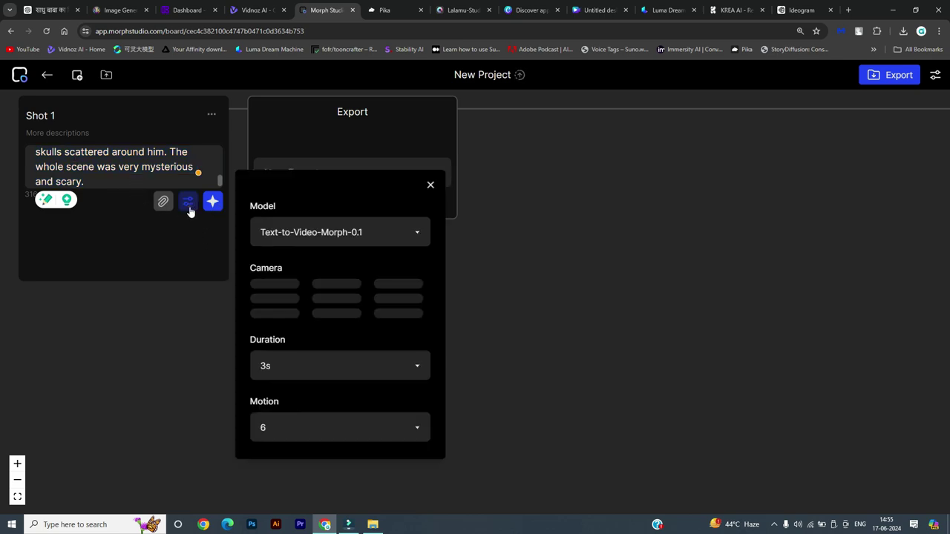
left_click(356, 235)
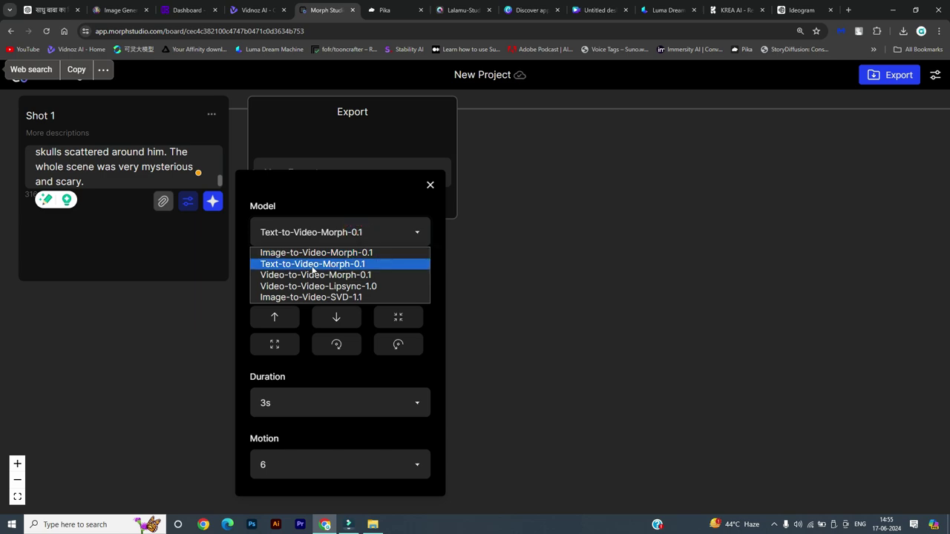
left_click(324, 265)
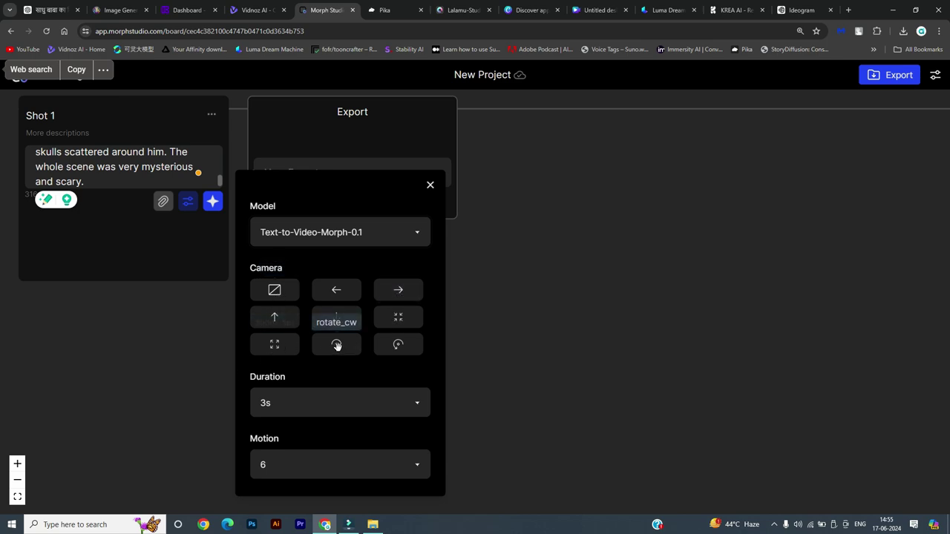
left_click(422, 403)
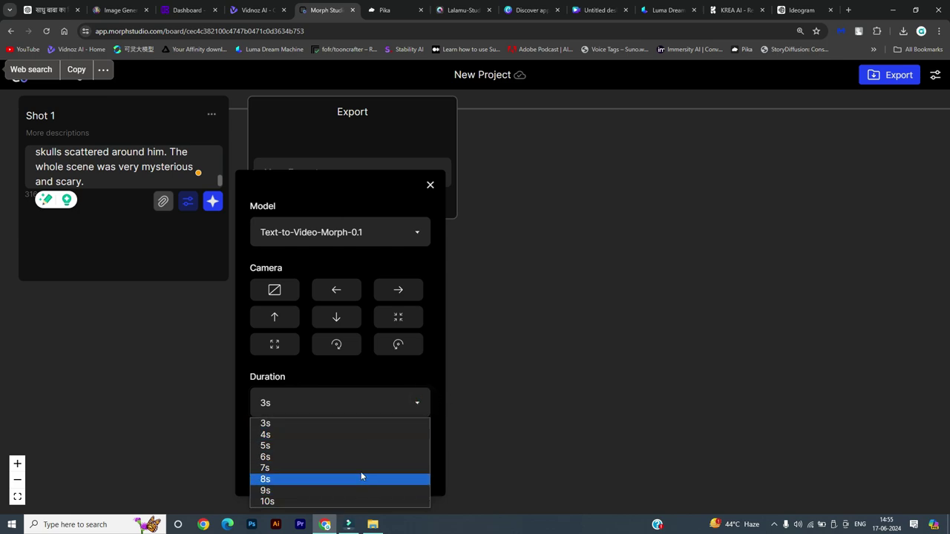
left_click(406, 377)
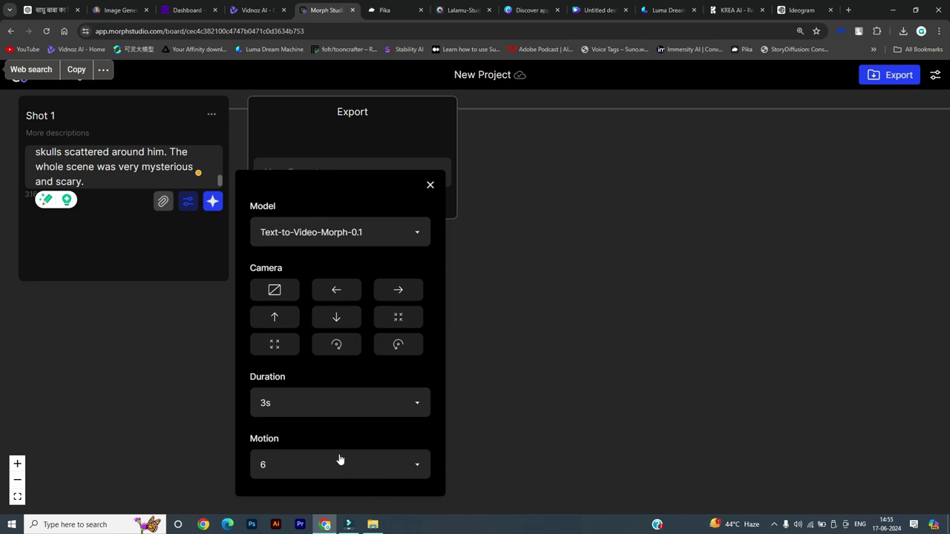
left_click(431, 185)
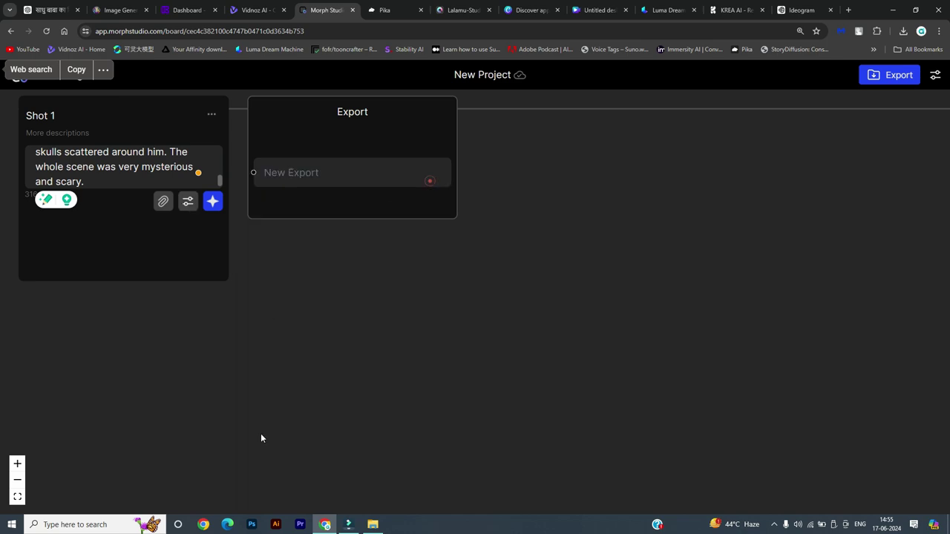
left_click(94, 242)
left_click(163, 204)
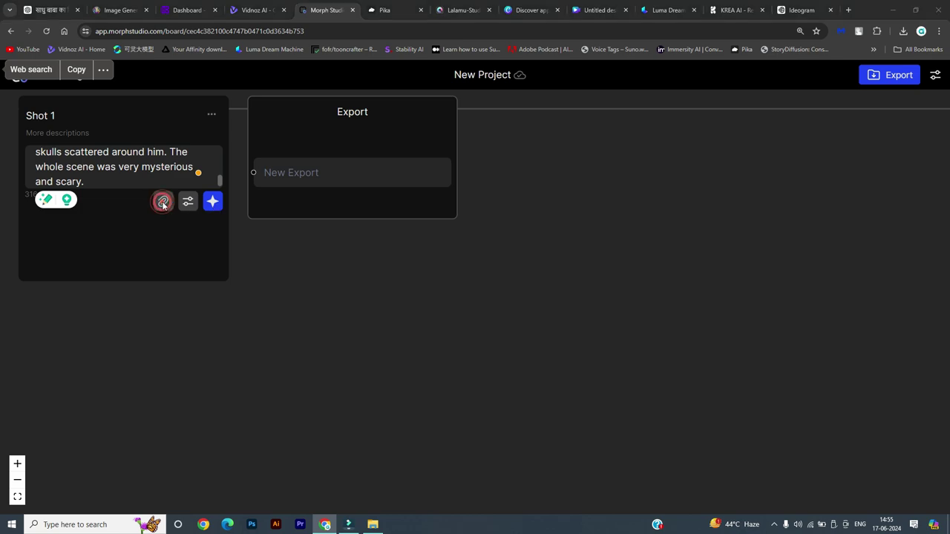
scroll(174, 295, "down", 10)
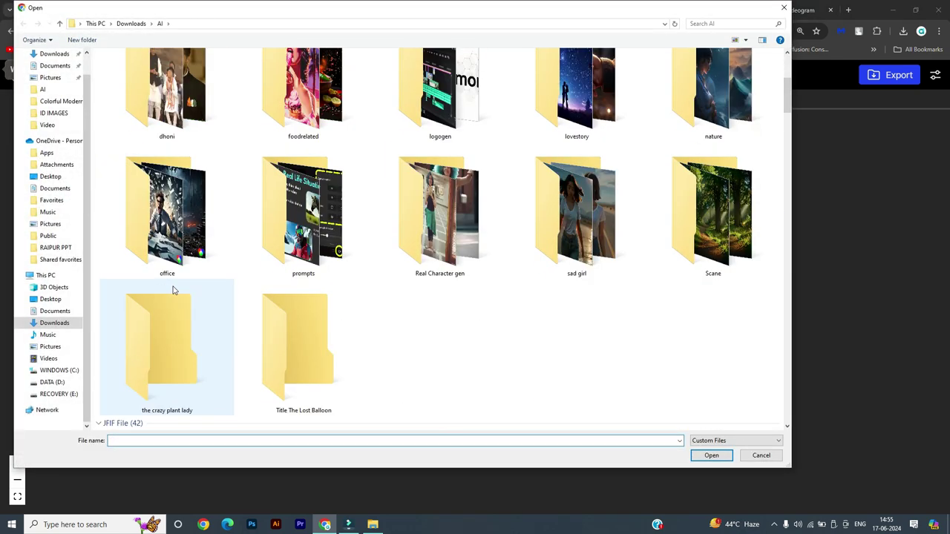
scroll(366, 268, "down", 10)
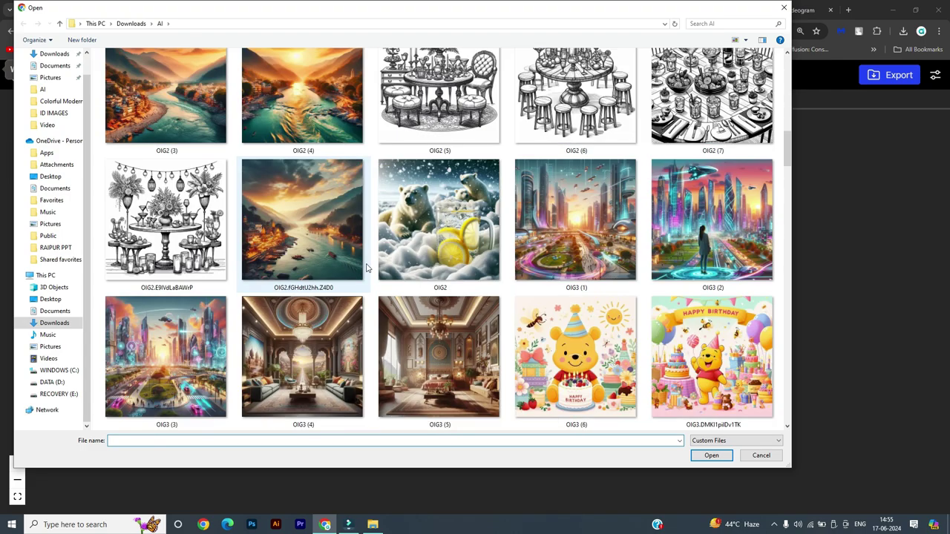
scroll(366, 267, "down", 15)
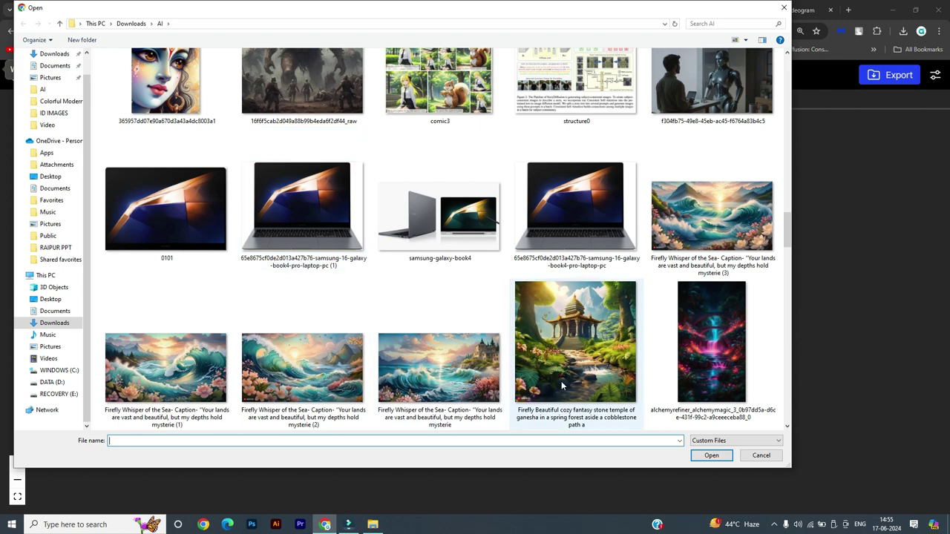
left_click(764, 455)
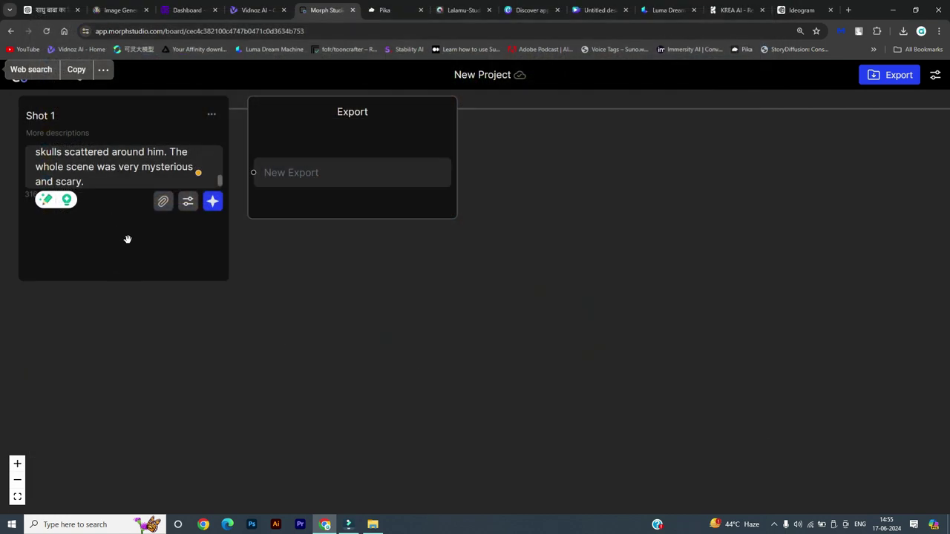
Start generating the Shot 1 video from its prompt and switch to the Runway dashboard.
left_click(213, 205)
left_click(256, 10)
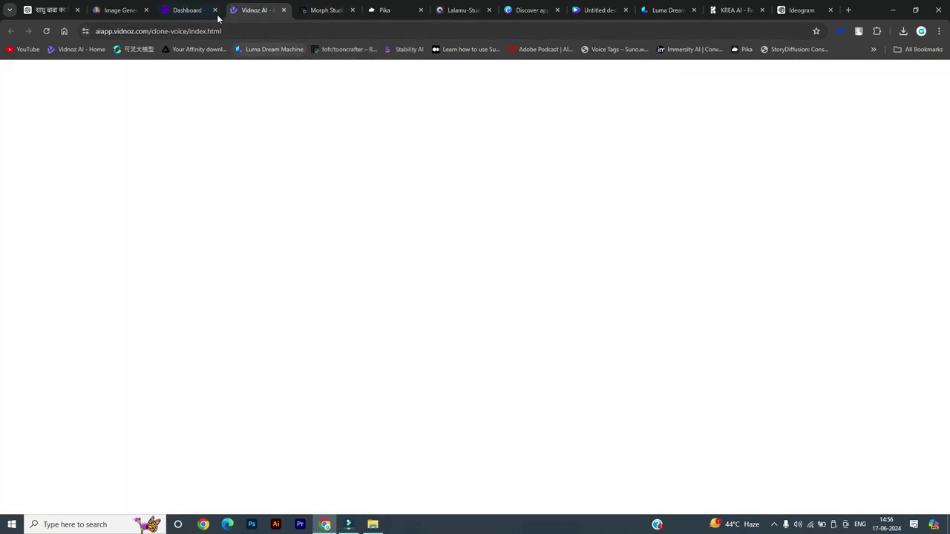
left_click(186, 10)
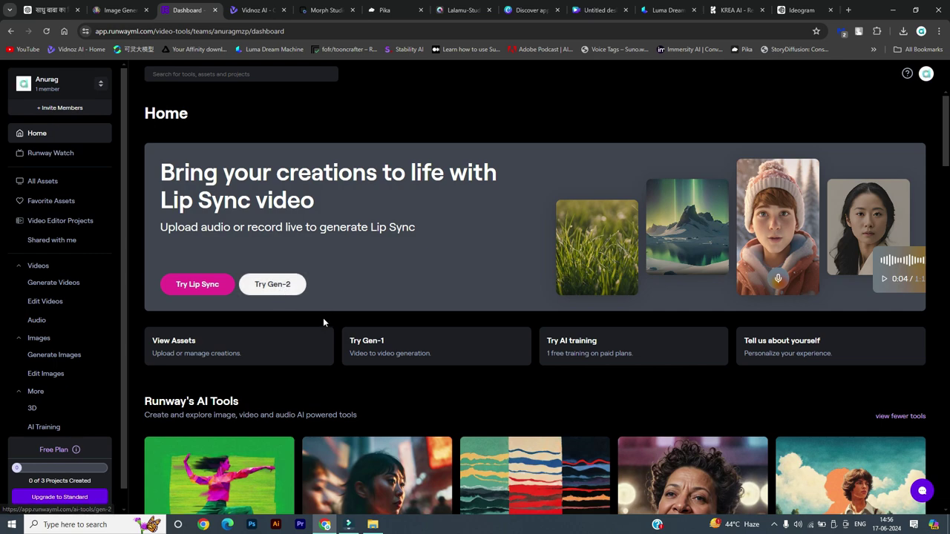
Look through Runway's AI tools and tutorials on the home page.
scroll(361, 306, "down", 3)
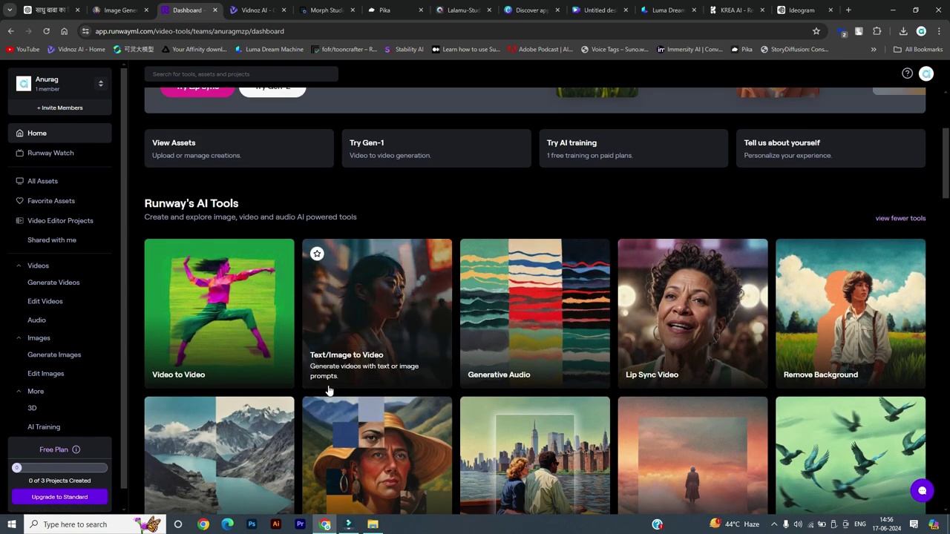
scroll(366, 320, "down", 3)
scroll(366, 331, "up", 5)
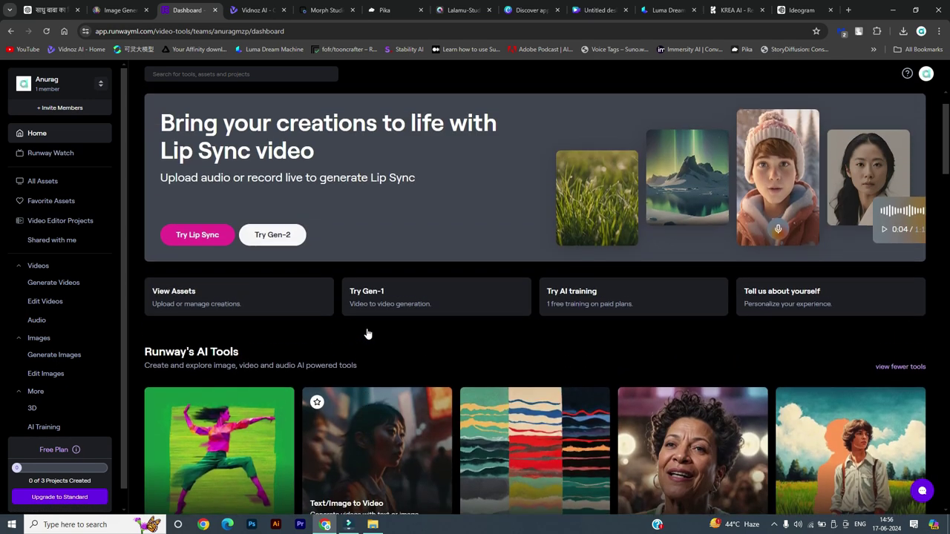
scroll(416, 433, "down", 3)
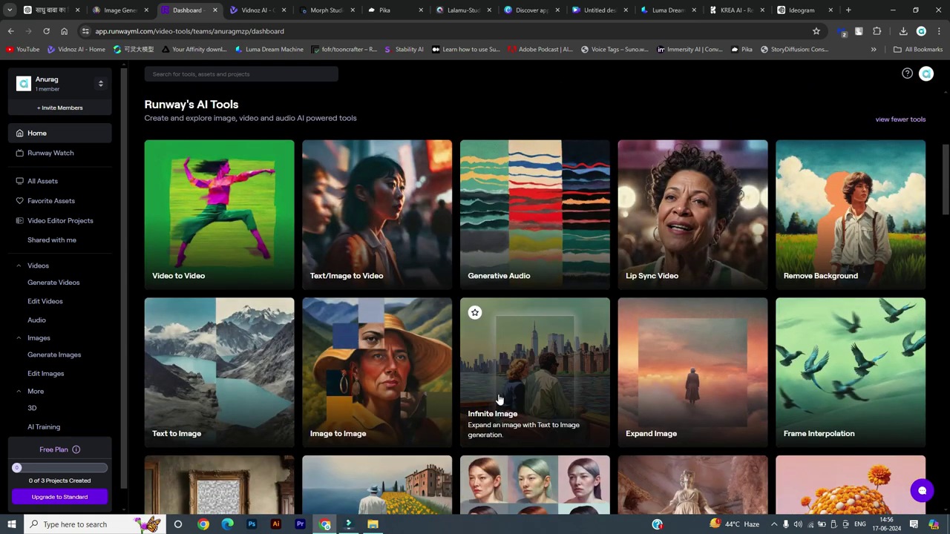
scroll(287, 372, "down", 3)
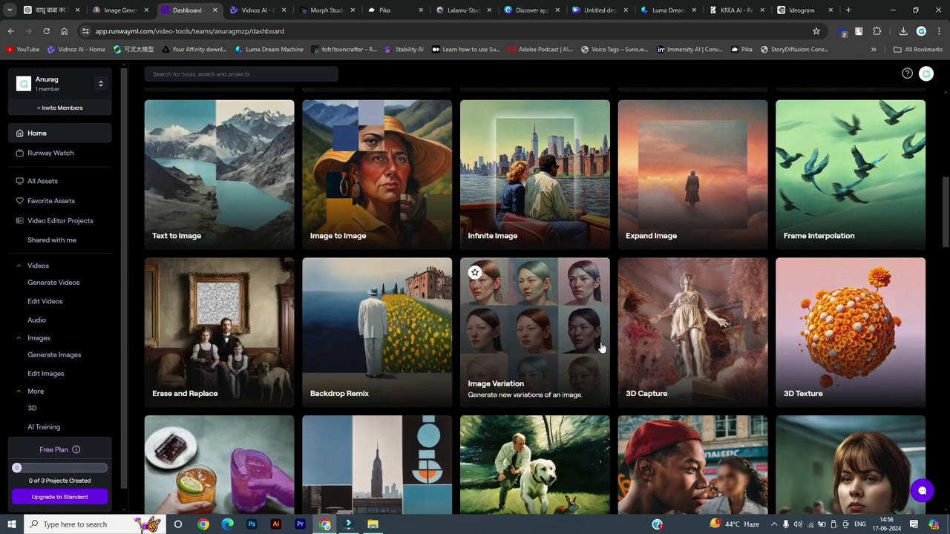
scroll(597, 332, "down", 2)
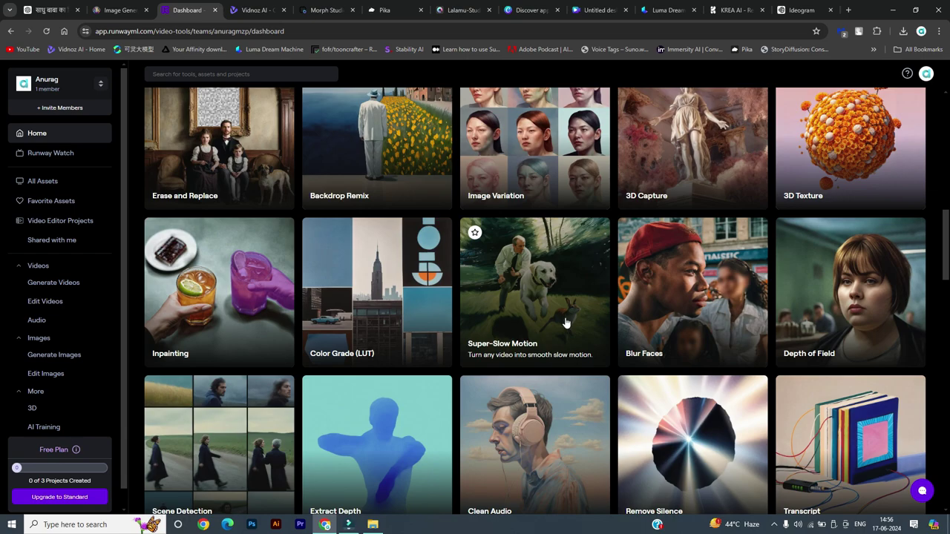
scroll(366, 375, "down", 3)
scroll(290, 417, "down", 3)
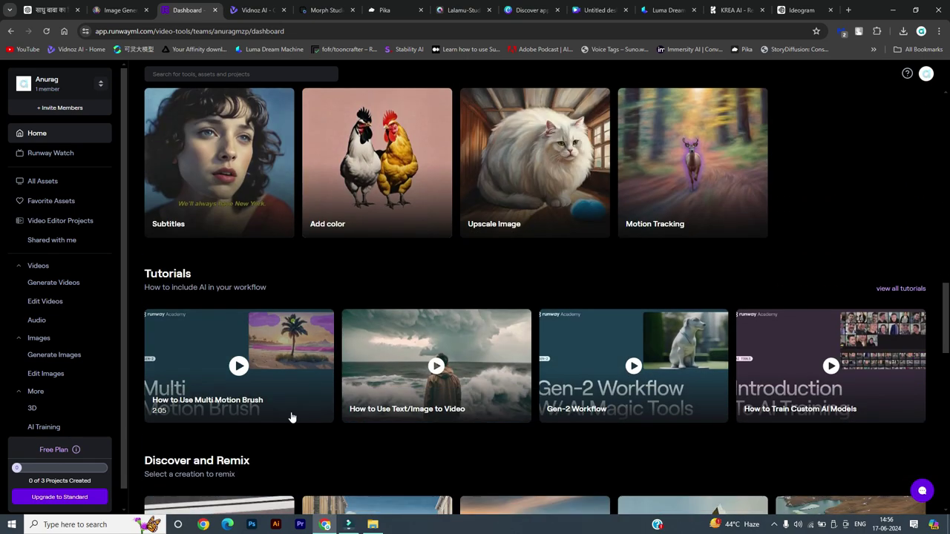
scroll(324, 409, "up", 2)
scroll(327, 409, "up", 15)
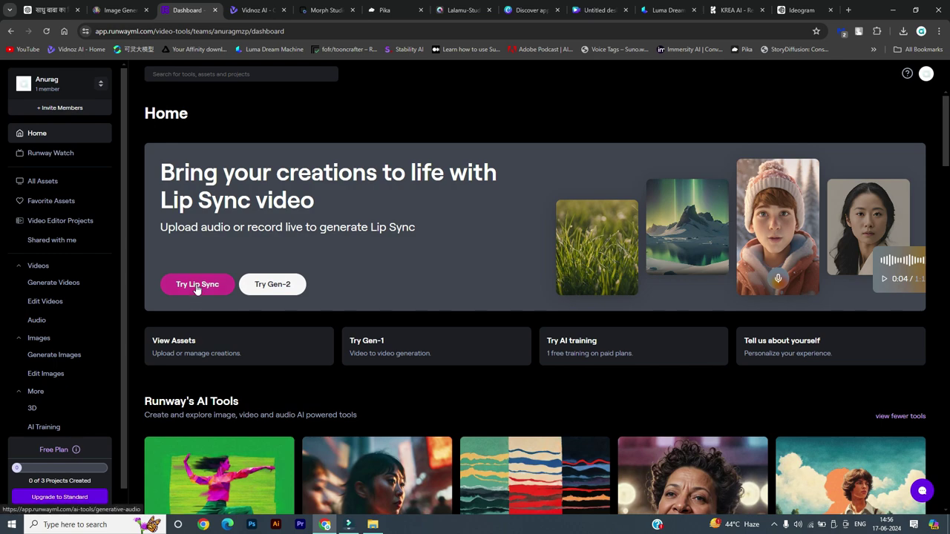
Open Runway's Lip Sync tool and check the generated Sadhu Baba images in Leonardo.Ai while it loads.
left_click(197, 286)
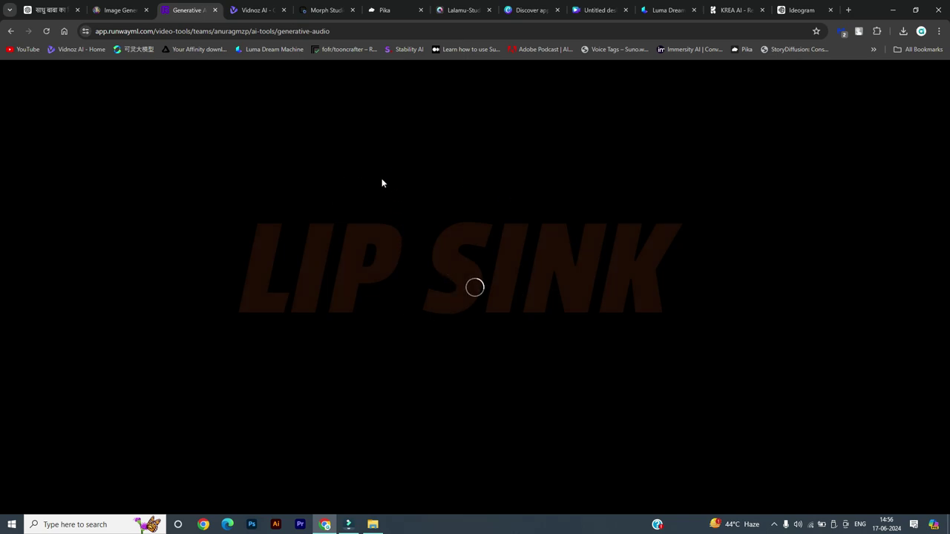
left_click(125, 12)
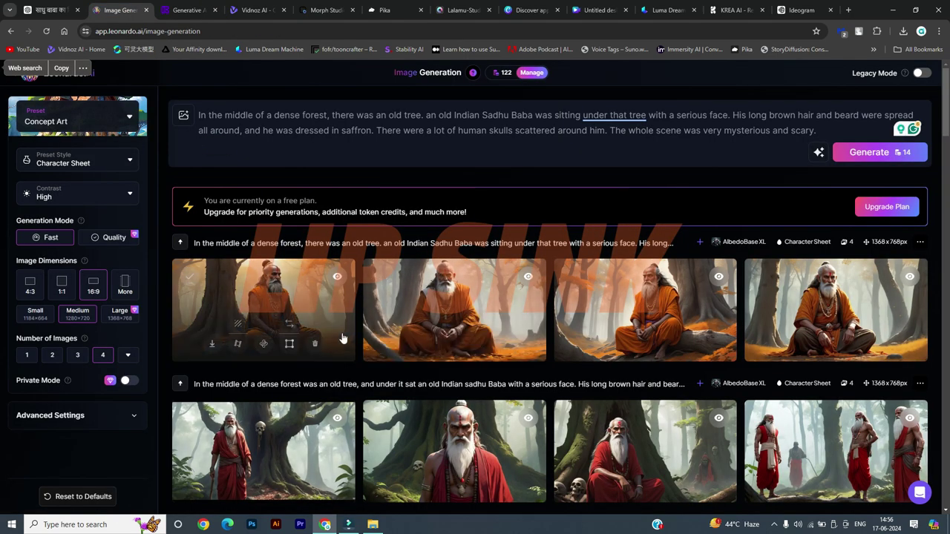
left_click(186, 11)
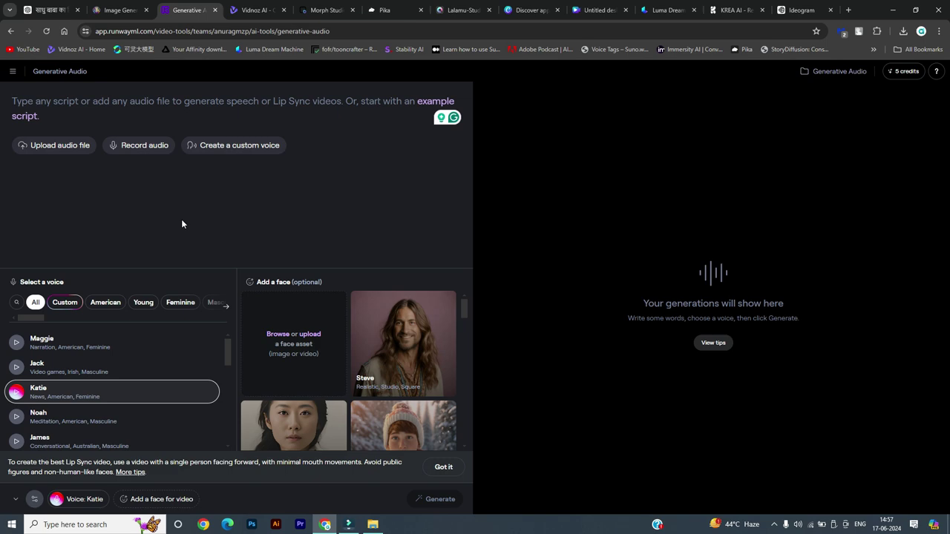
Preview the Maggie and Jack voices in Generative Audio and select the Rachel voice.
left_click(18, 344)
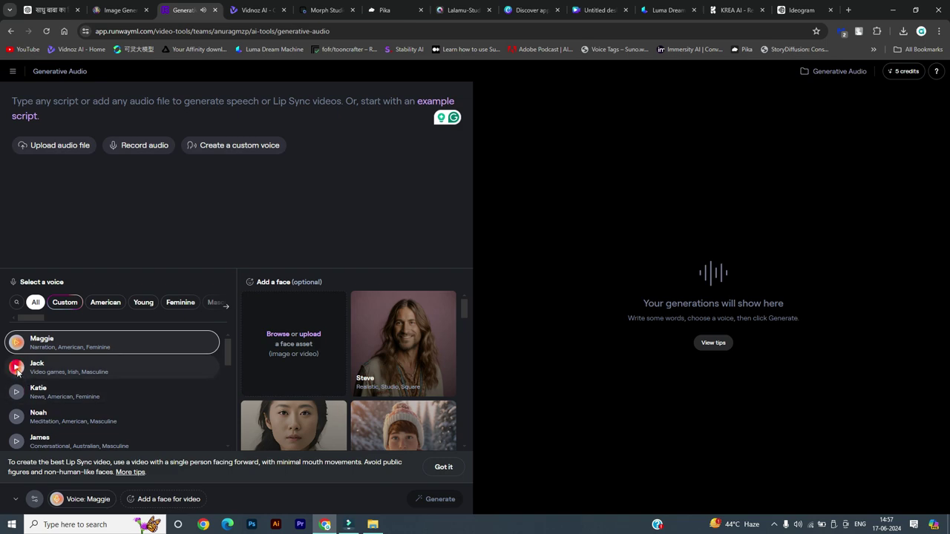
left_click(17, 371)
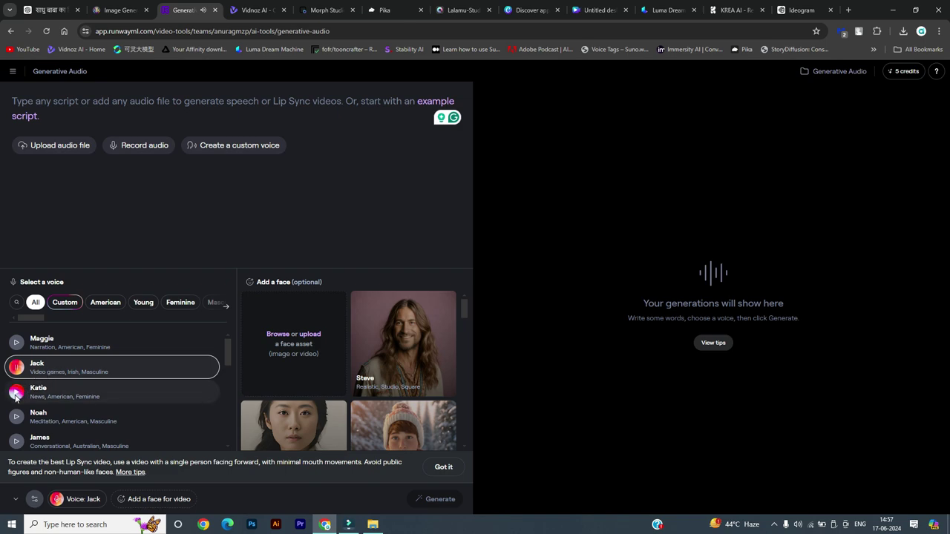
scroll(26, 400, "down", 10)
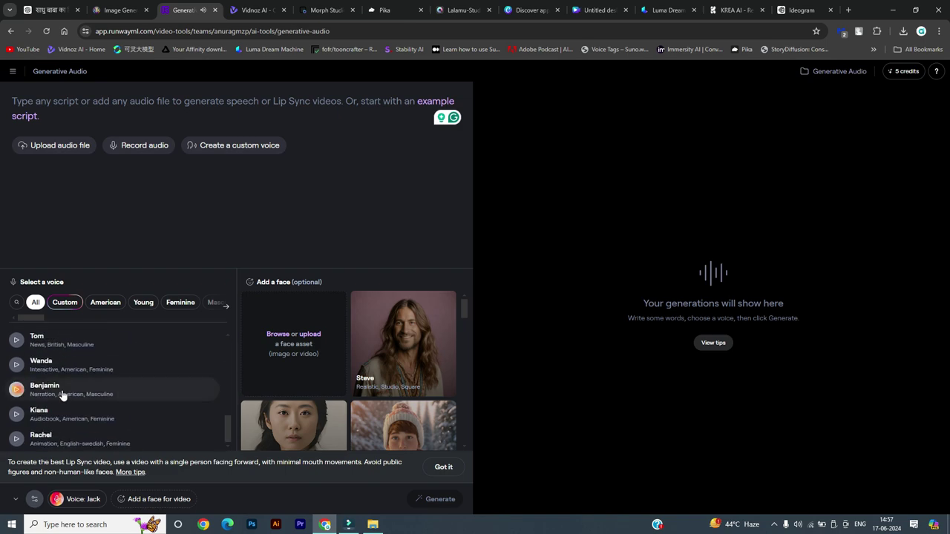
left_click(23, 445)
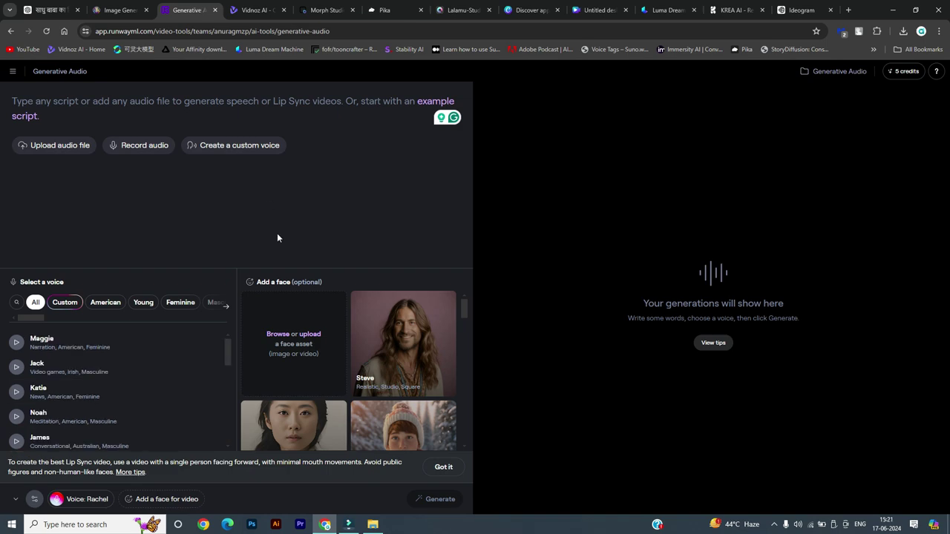
Browse the preset faces and upload Default_In_the_middle_of_a_dense_forest_there_was_an_old_tree_2 from Downloads as the lip-sync face.
left_click(324, 229)
left_click(277, 206)
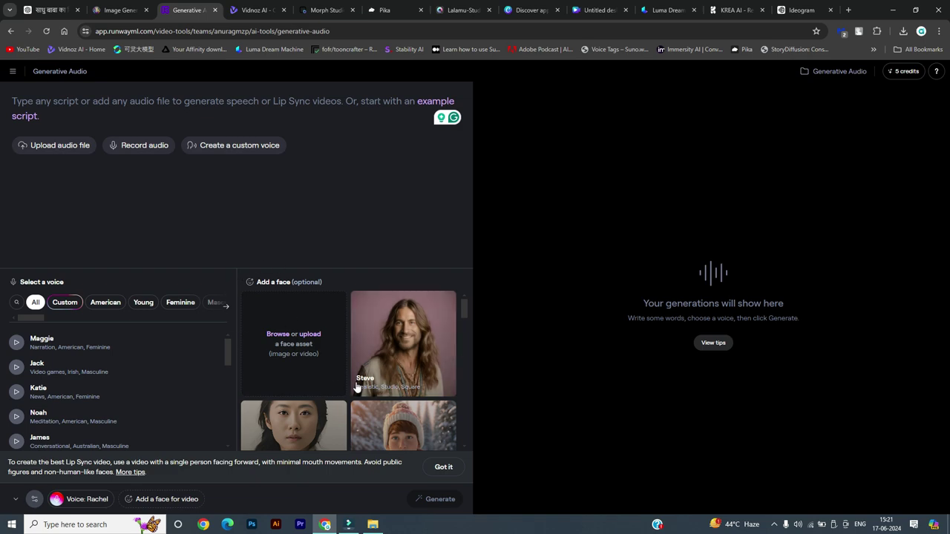
scroll(349, 379, "down", 6)
scroll(336, 369, "up", 5)
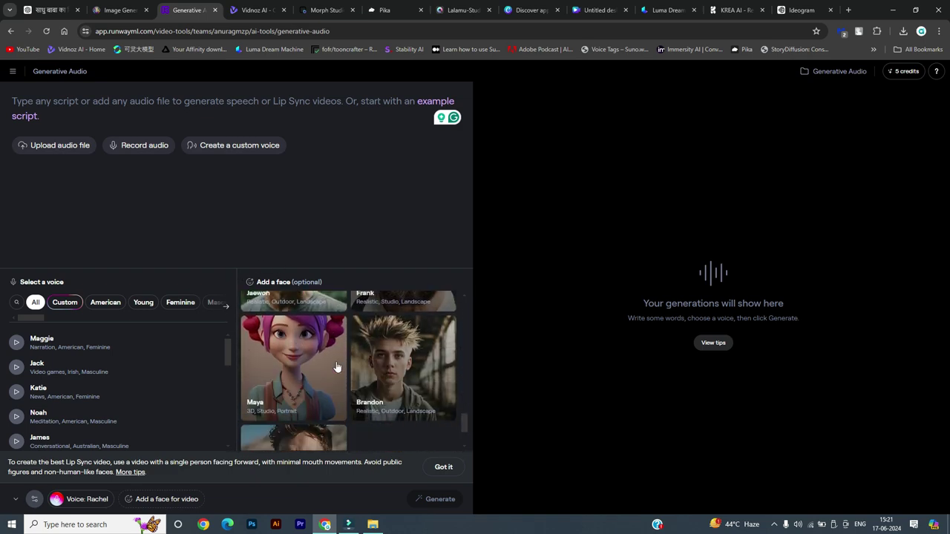
scroll(334, 361, "up", 3)
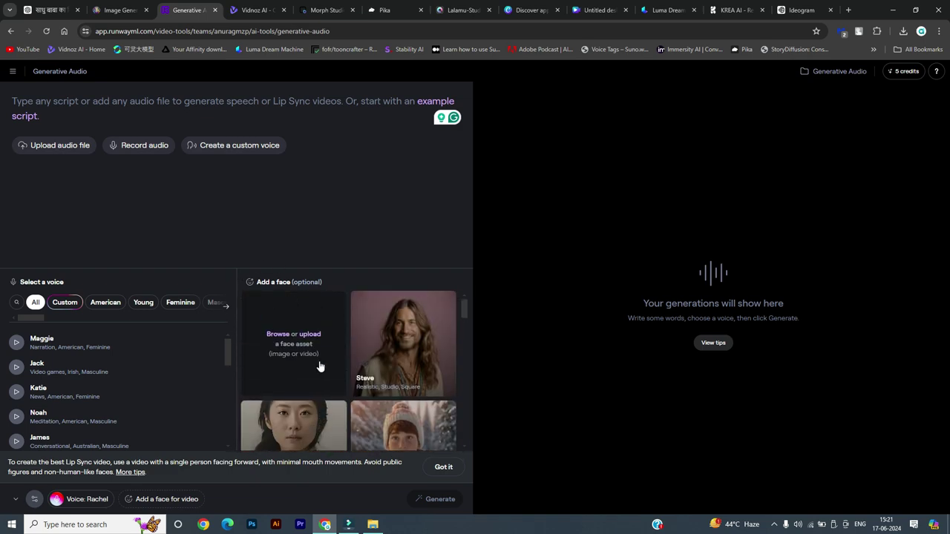
left_click(310, 335)
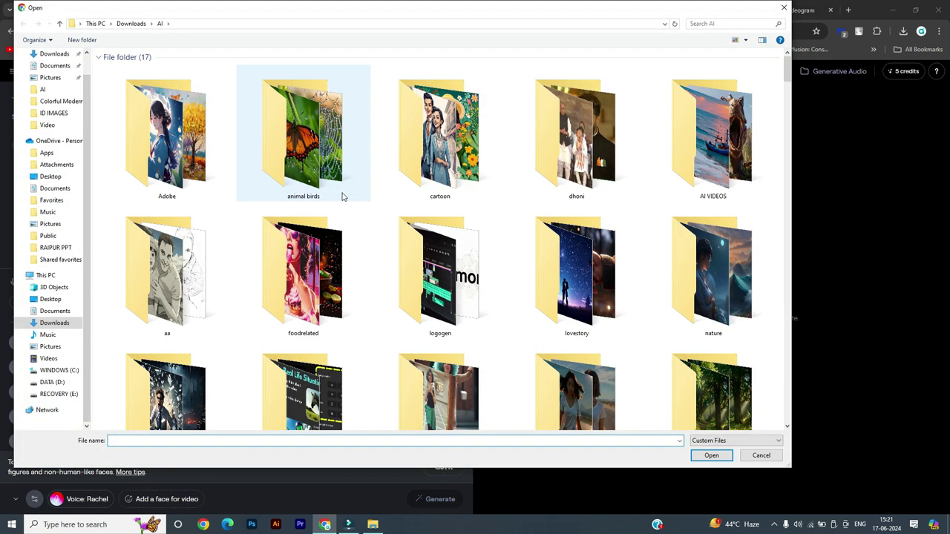
left_click(47, 55)
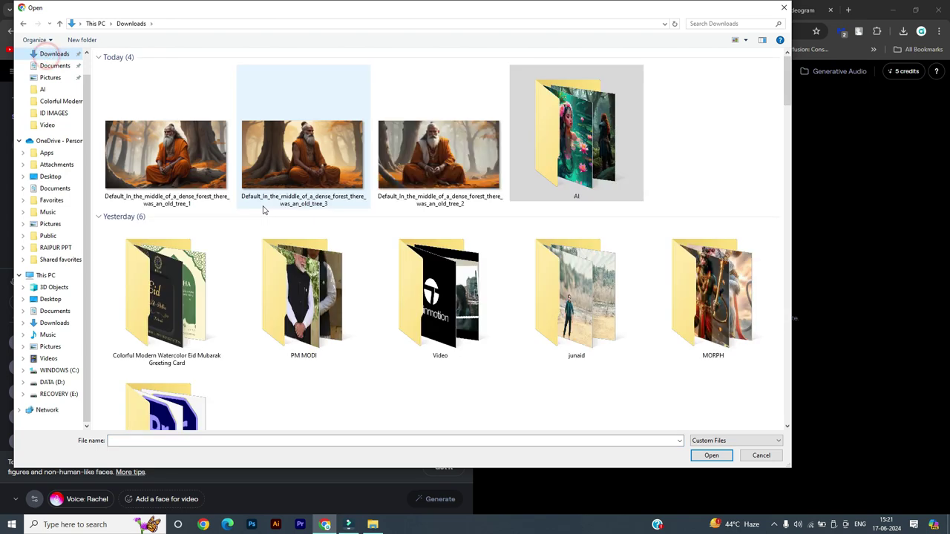
left_click(459, 162)
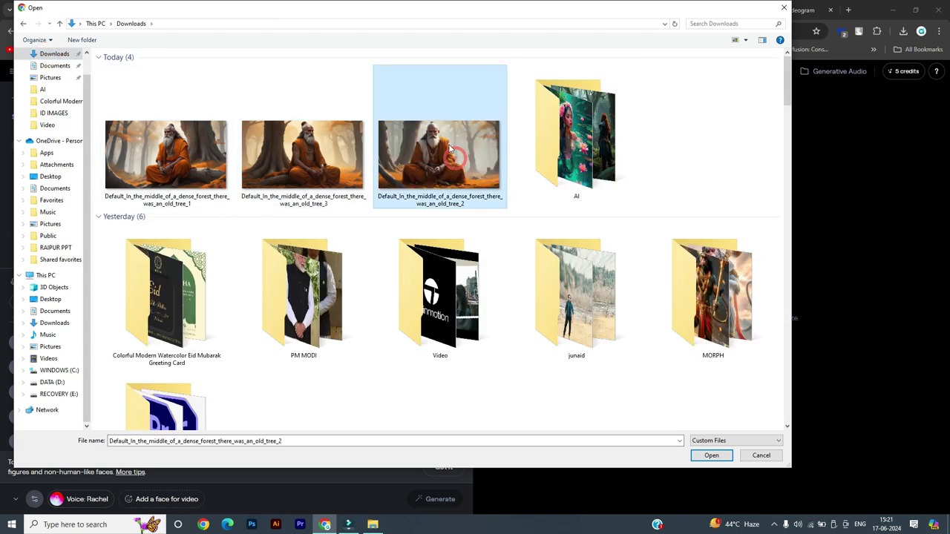
left_click(709, 455)
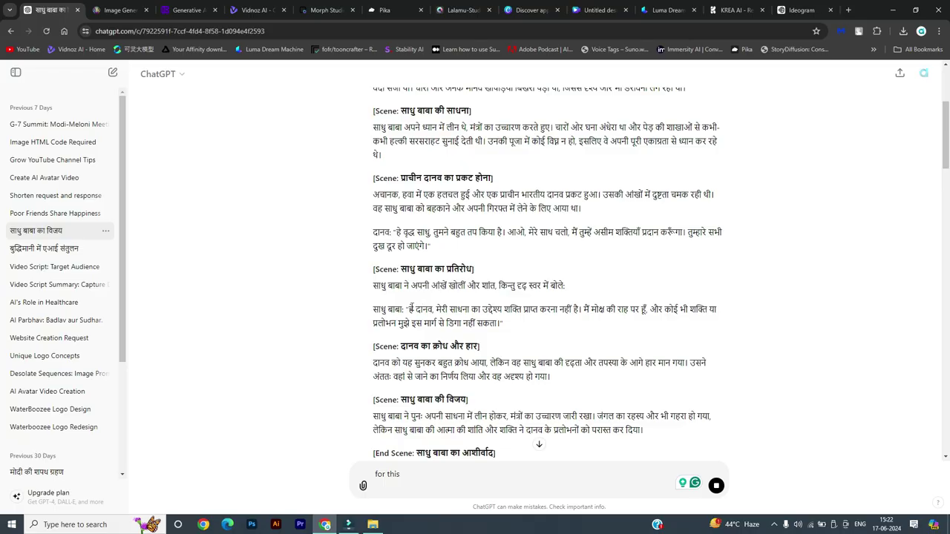
Highlight Sadhu Baba's reply to the demon in the ChatGPT story, and look through the voice list in Runway's Generative Audio.
left_click_drag(410, 309, 512, 332)
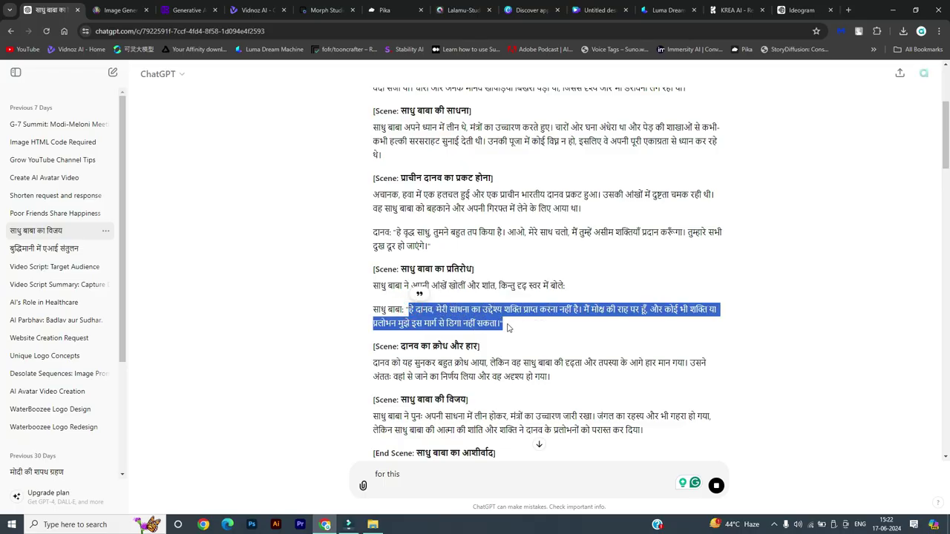
left_click(179, 17)
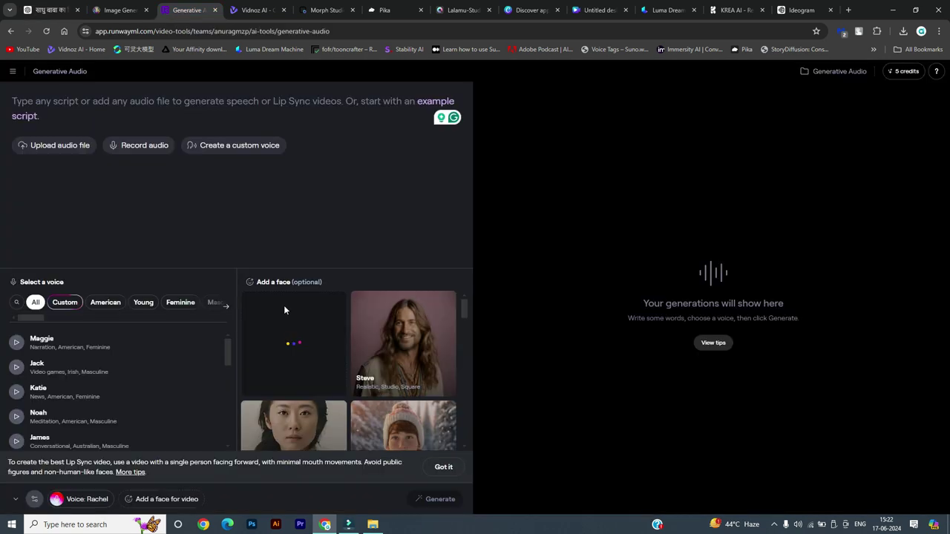
left_click(70, 203)
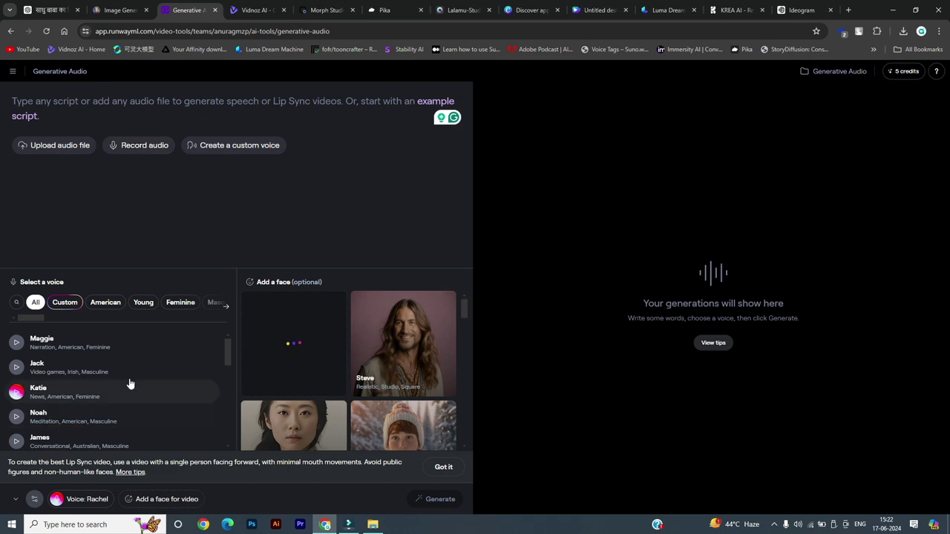
scroll(65, 359, "down", 5)
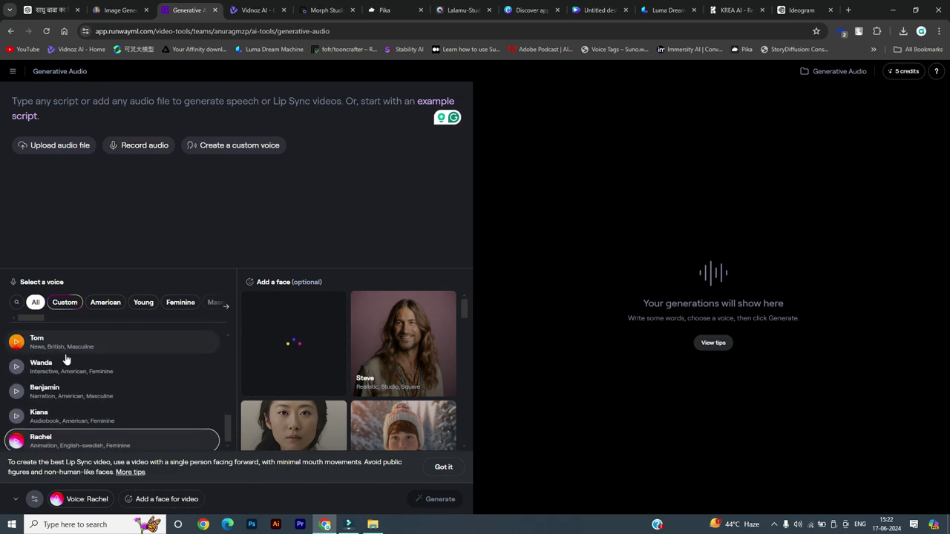
scroll(78, 341, "up", 5)
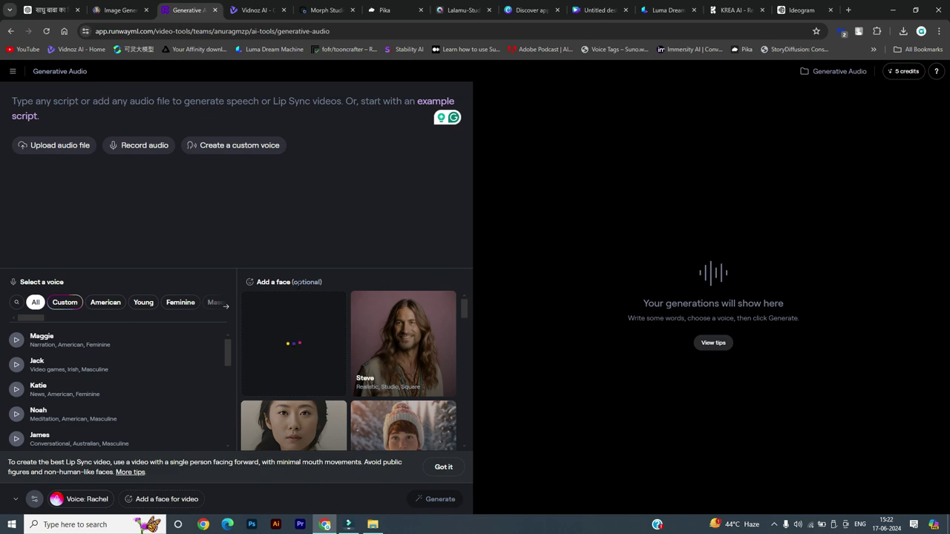
Upload हे दानव, मेरी साधना from Downloads as the lip-sync audio in Runway and play it.
left_click(68, 146)
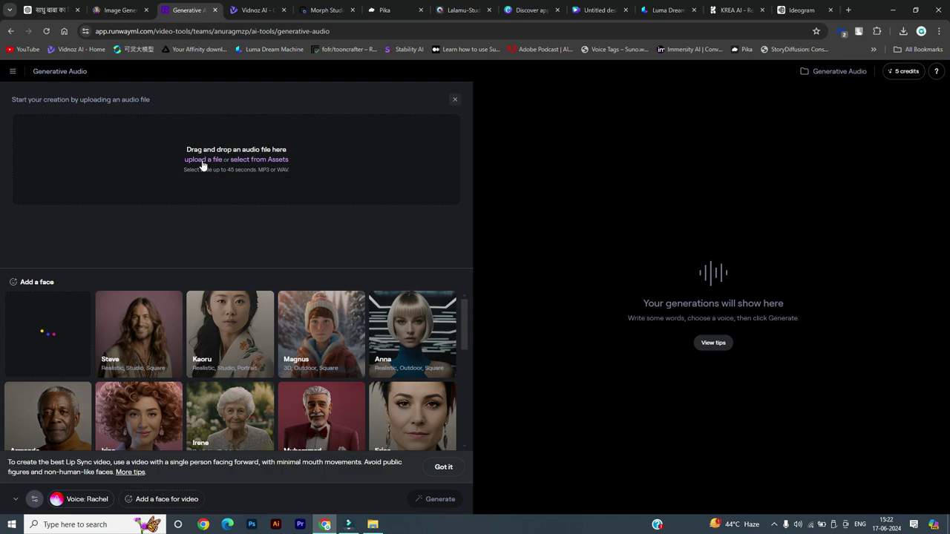
left_click(203, 160)
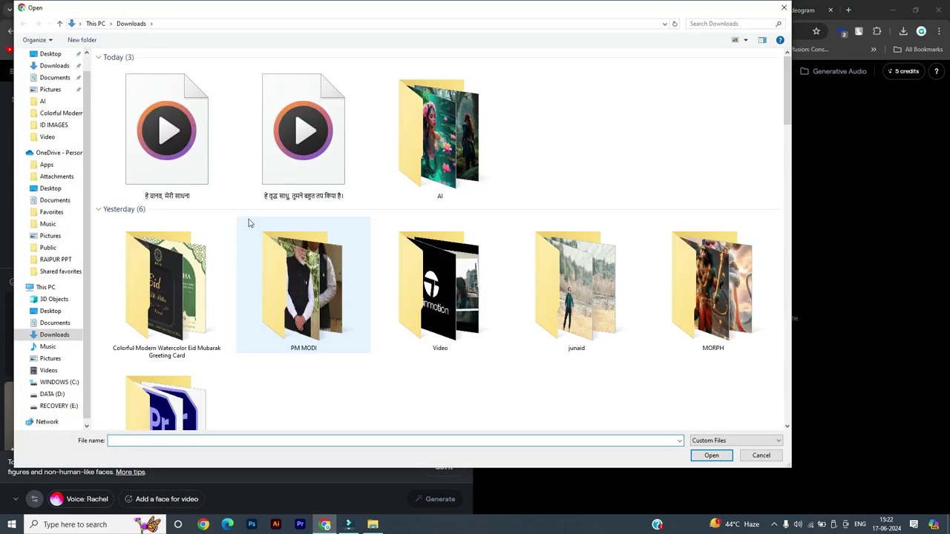
left_click(178, 182)
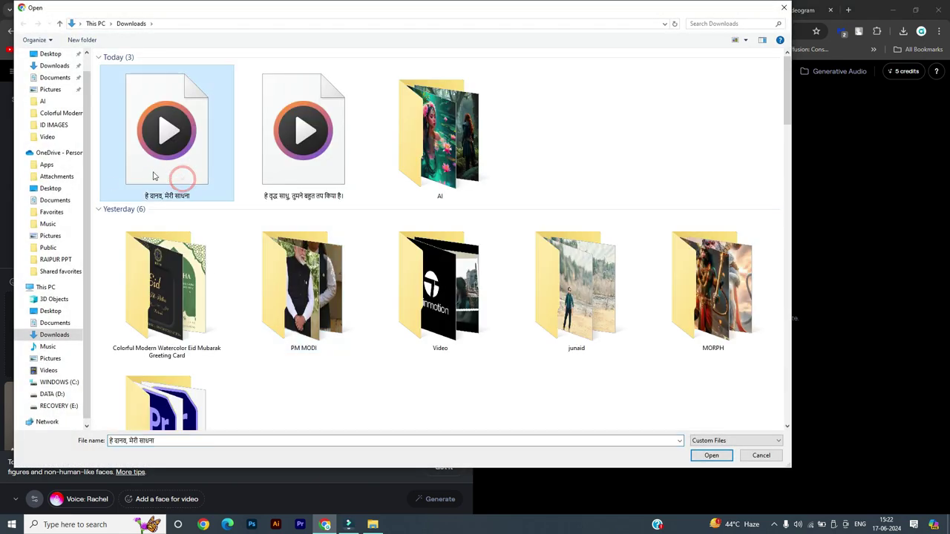
left_click(711, 456)
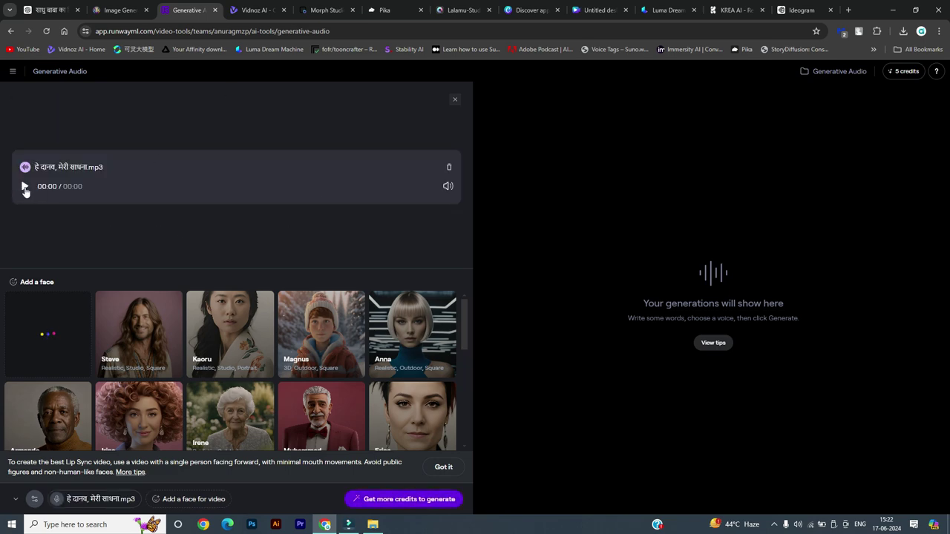
left_click(25, 188)
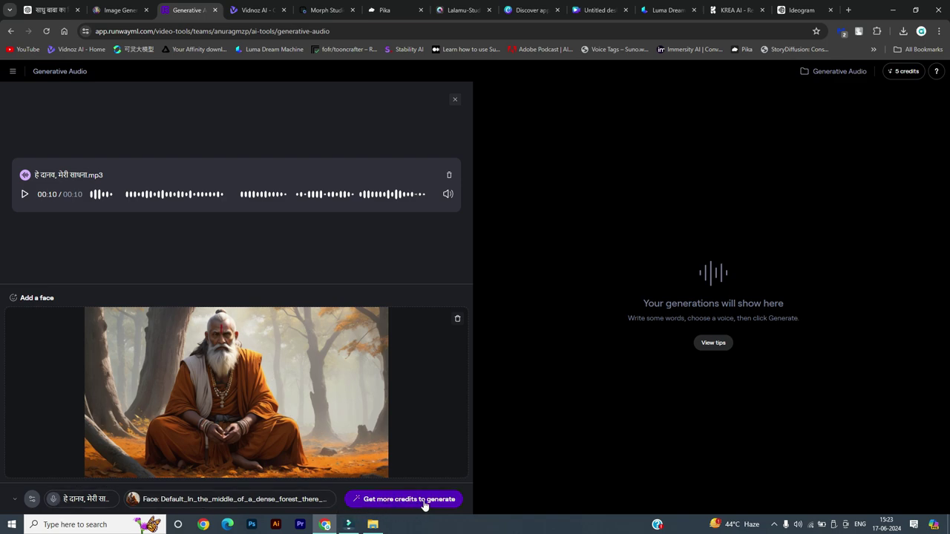
Look through the available voices and the voice category filters in Generative Audio.
left_click(112, 499)
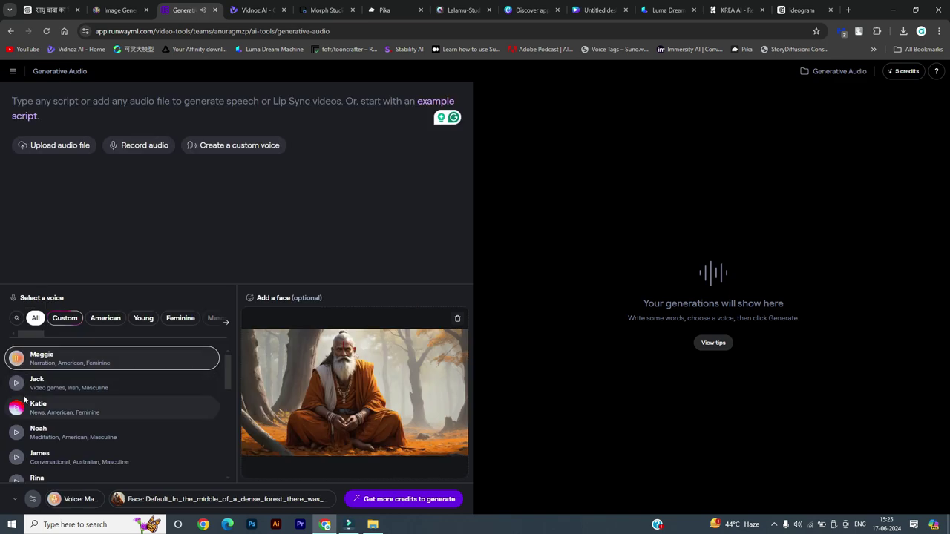
scroll(45, 412, "down", 10)
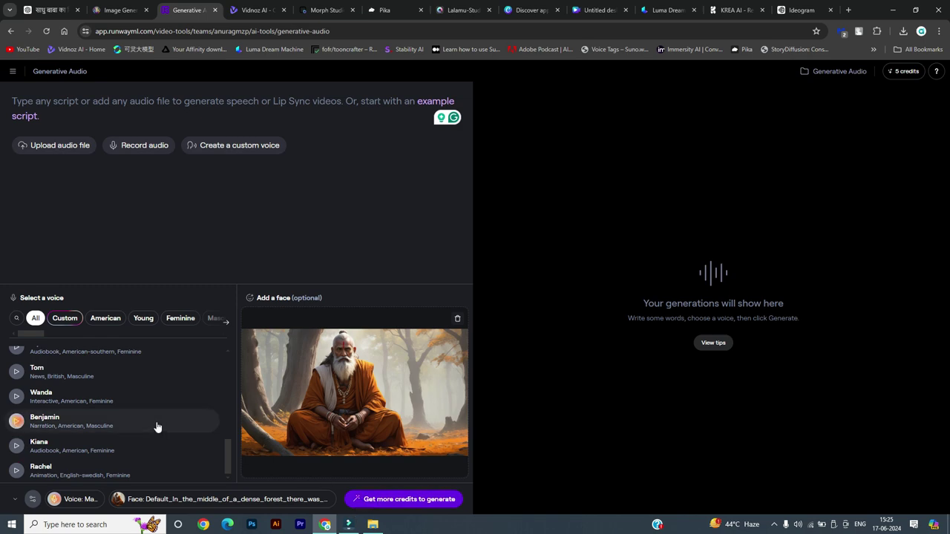
scroll(182, 443, "up", 10)
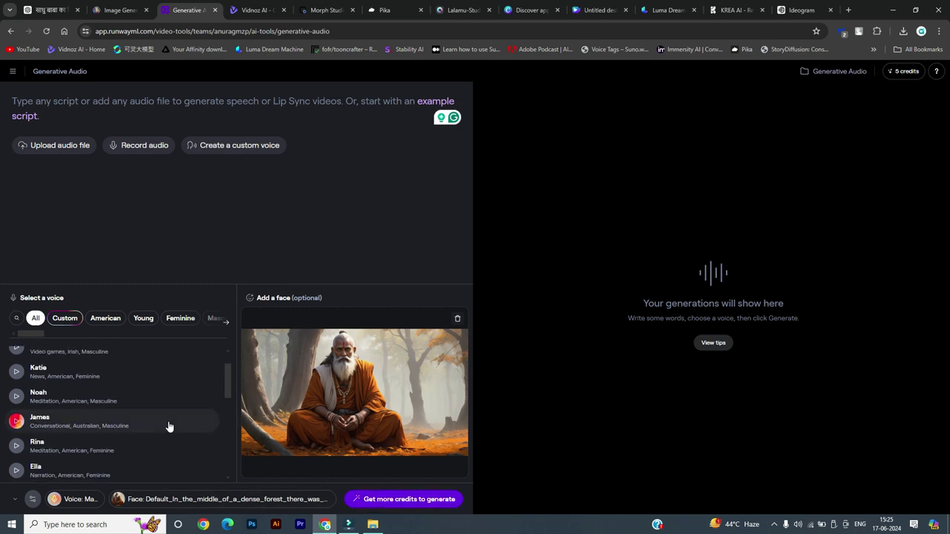
left_click(227, 322)
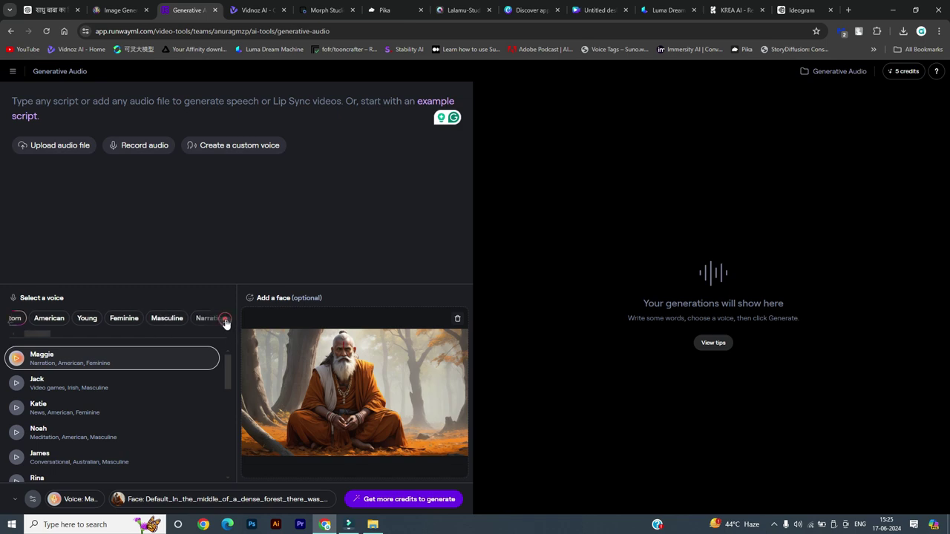
left_click(9, 322)
left_click(8, 322)
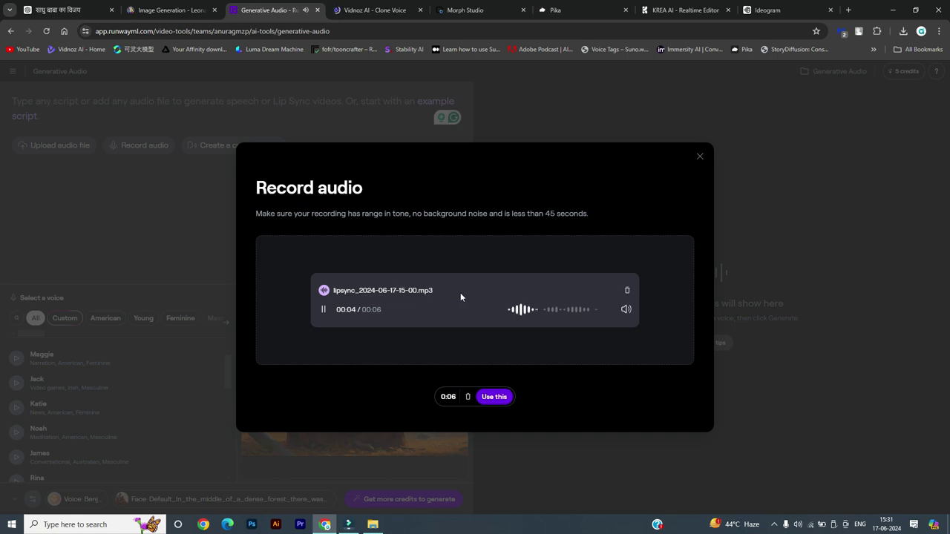
Discard the recorded audio and use a new take of about 9 seconds, checking the story dialogue in ChatGPT before recording.
left_click(627, 291)
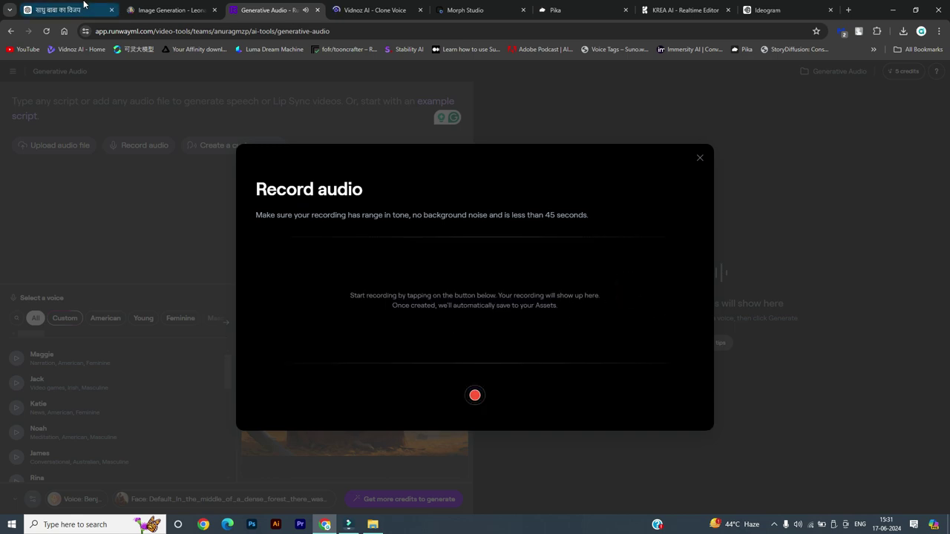
left_click(84, 5)
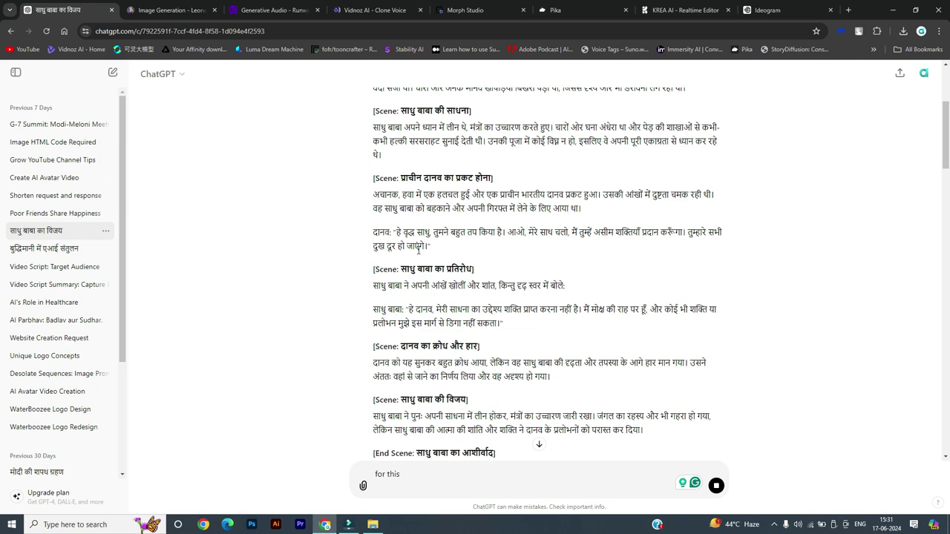
key("ctrl+3")
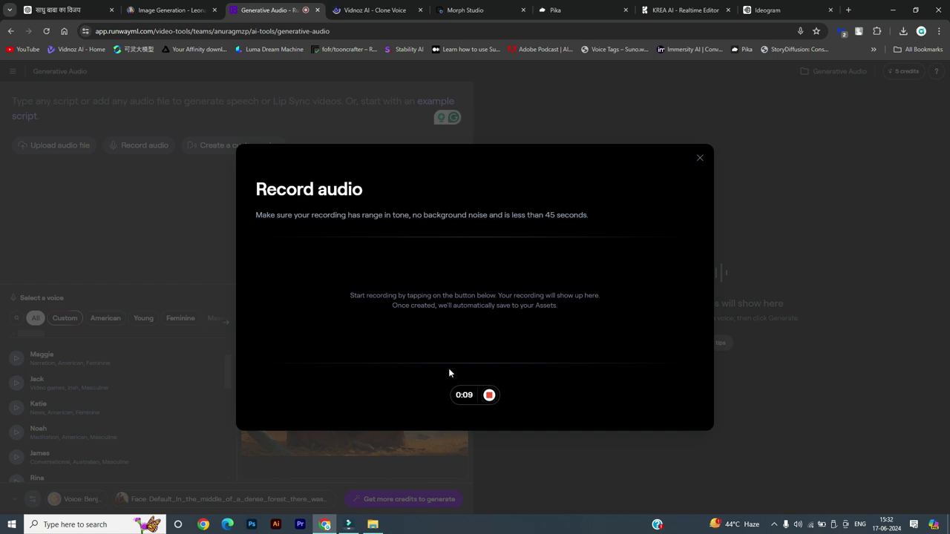
left_click(489, 395)
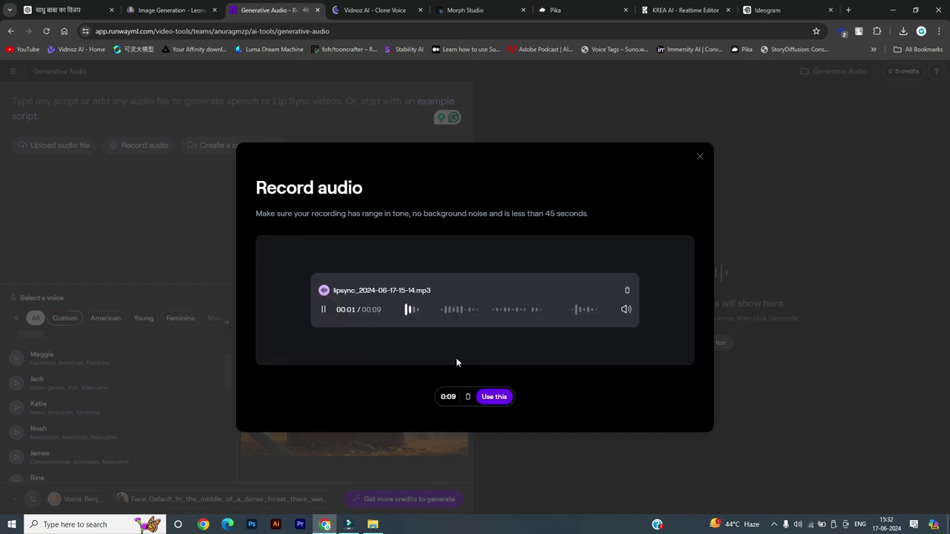
left_click(493, 397)
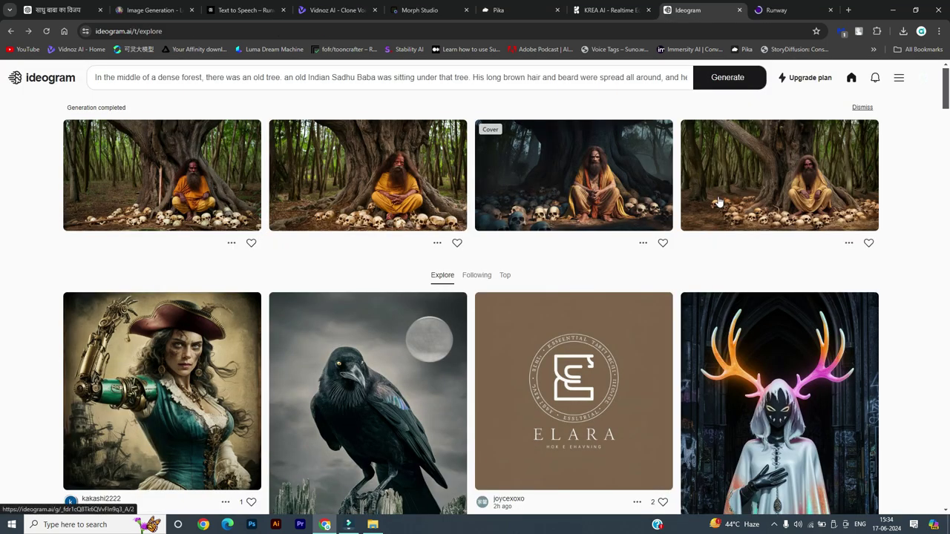
View the dark forest Sadhu Baba image in Ideogram, close that tab and switch to Krea's realtime editor.
left_click(813, 192)
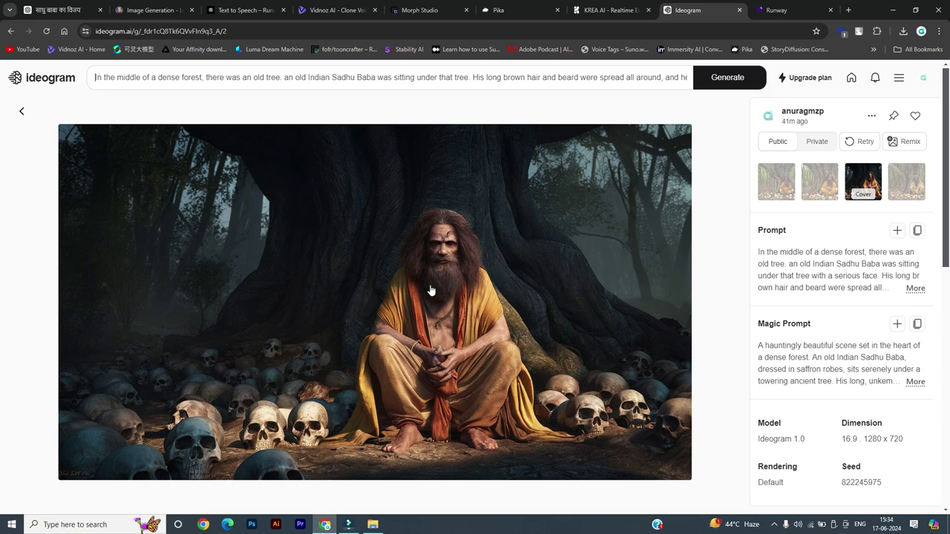
left_click(739, 10)
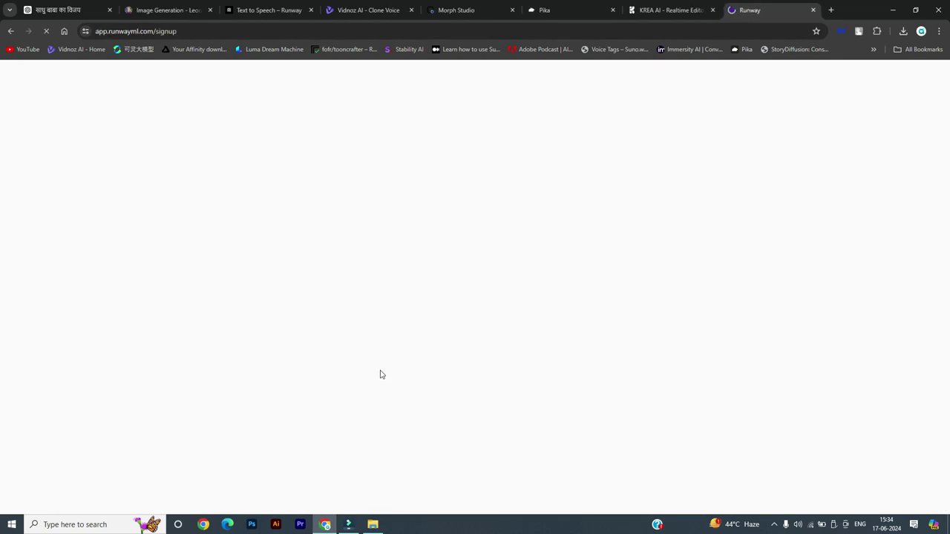
left_click(675, 10)
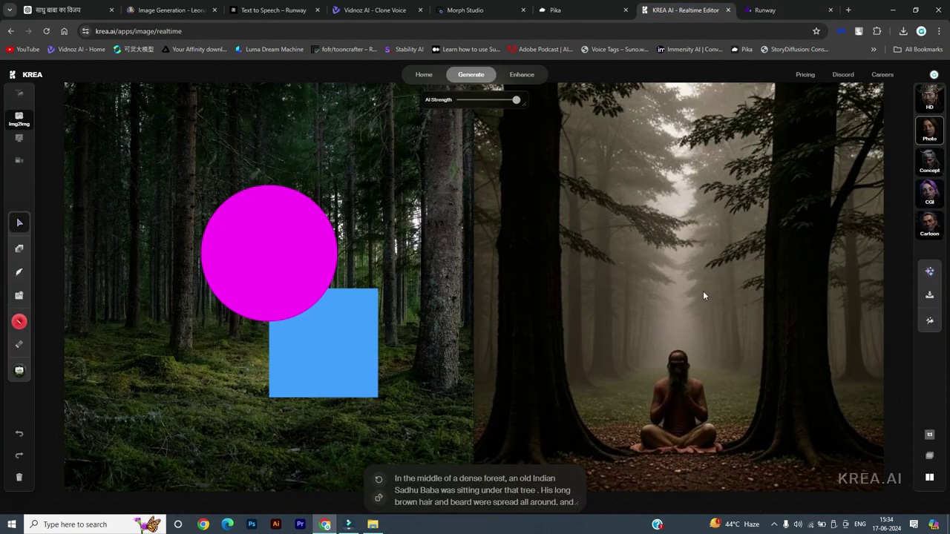
Switch Krea to text-to-image and replace the prompt with "jungle me baitha hai ek mahan aatma".
left_click(26, 124)
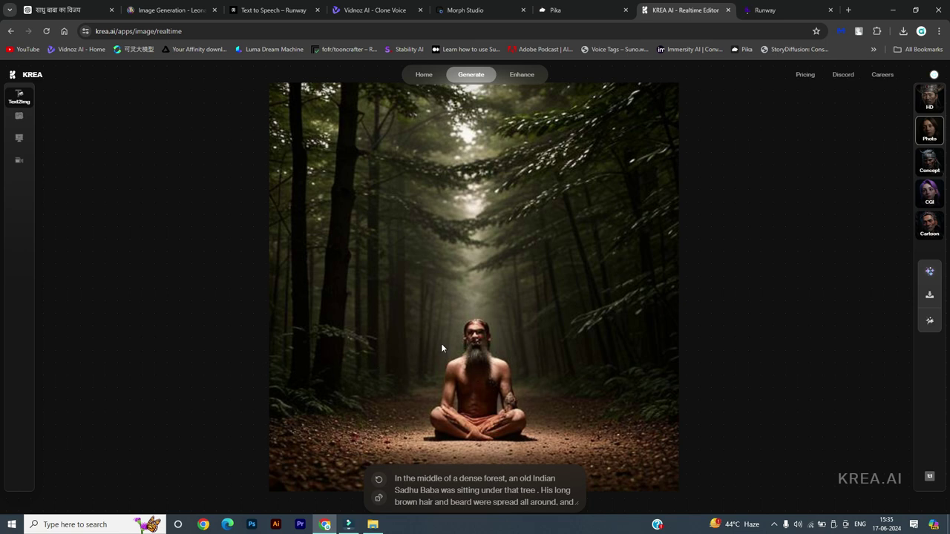
left_click(489, 483)
key("ctrl+a")
key("BackSpace")
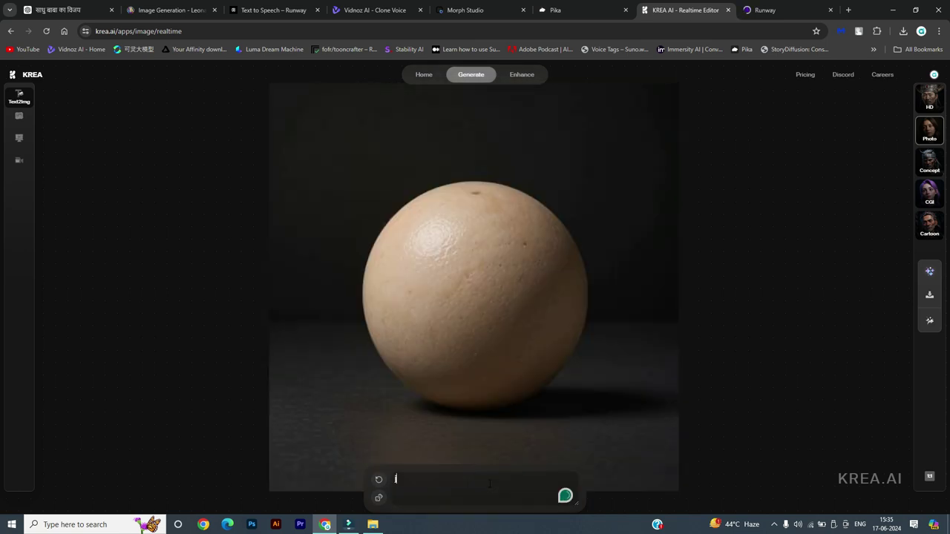
type("jungle ")
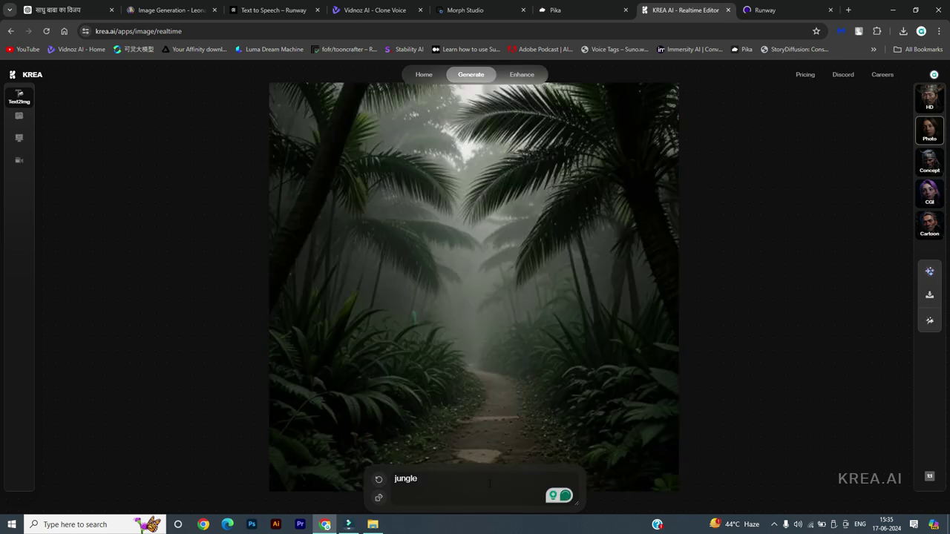
type("me baitha hi")
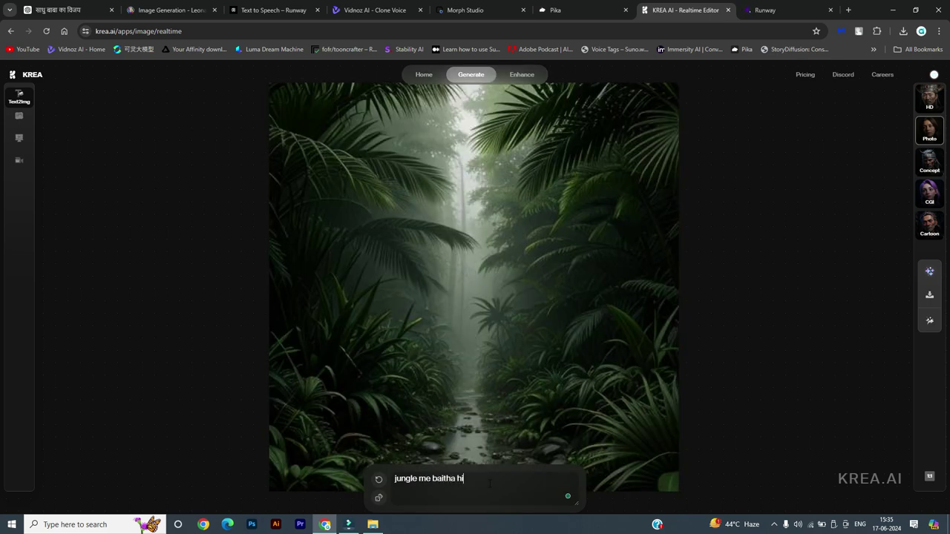
type(" ek braham")
key("BackSpace")
key("BackSpace")
key("BackSpace")
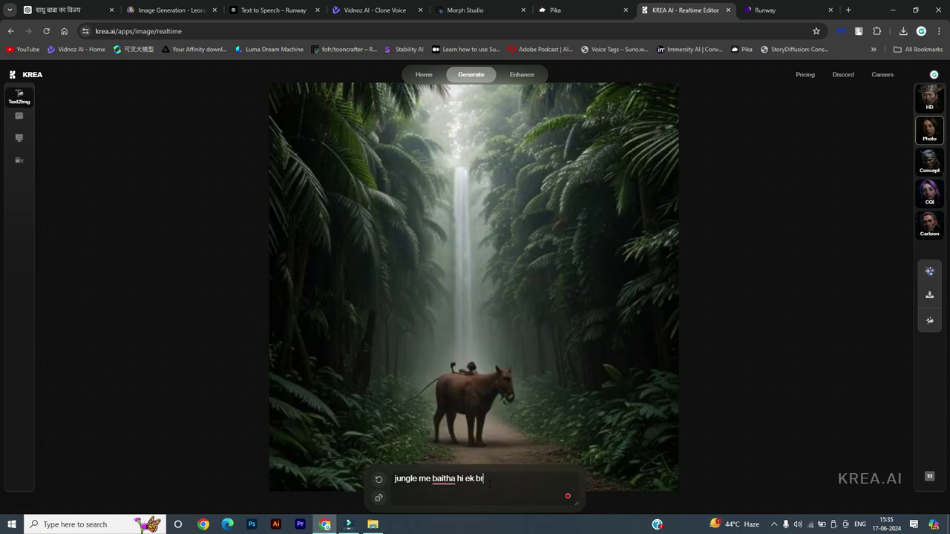
type("pandit")
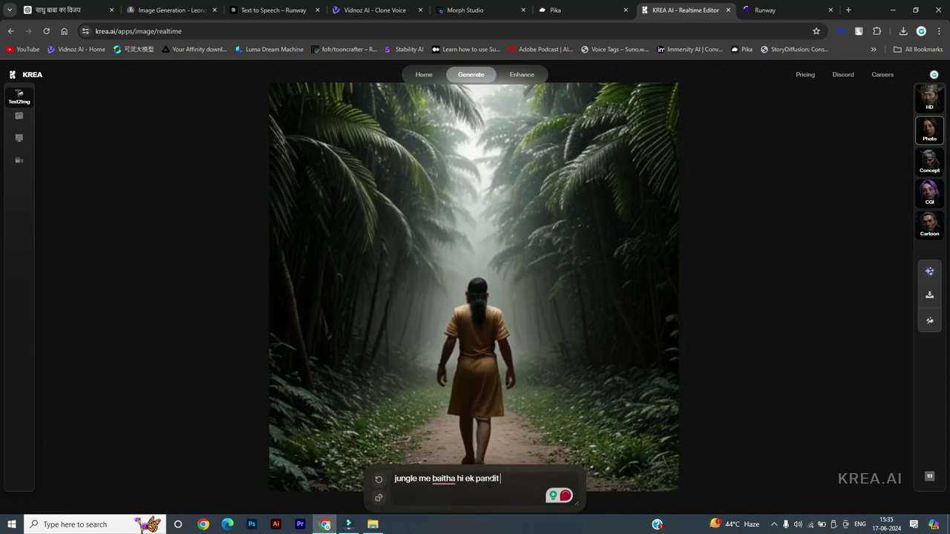
key("ctrl+a")
type("jungle me baitha hai ek mahan aatma")
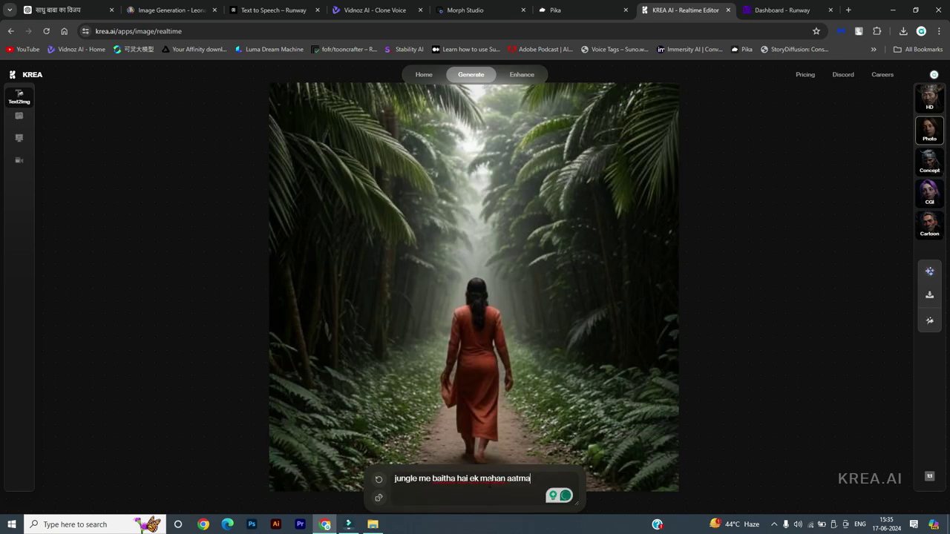
Clear the Krea prompt and start a new one with "ek bar ki".
key("BackSpace")
key("BackSpace")
key("BackSpace")
key("BackSpace")
key("BackSpace")
key("BackSpace")
key("BackSpace")
key("BackSpace")
key("BackSpace")
key("BackSpace")
key("BackSpace")
key("BackSpace")
key("BackSpace")
key("BackSpace")
key("BackSpace")
key("BackSpace")
key("BackSpace")
key("BackSpace")
key("BackSpace")
key("BackSpace")
type("ek bar")
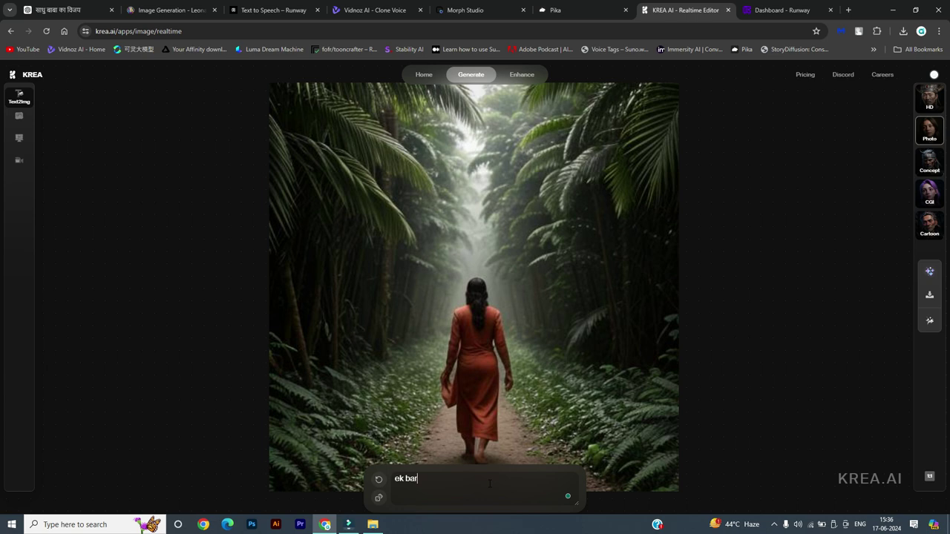
type(" ki")
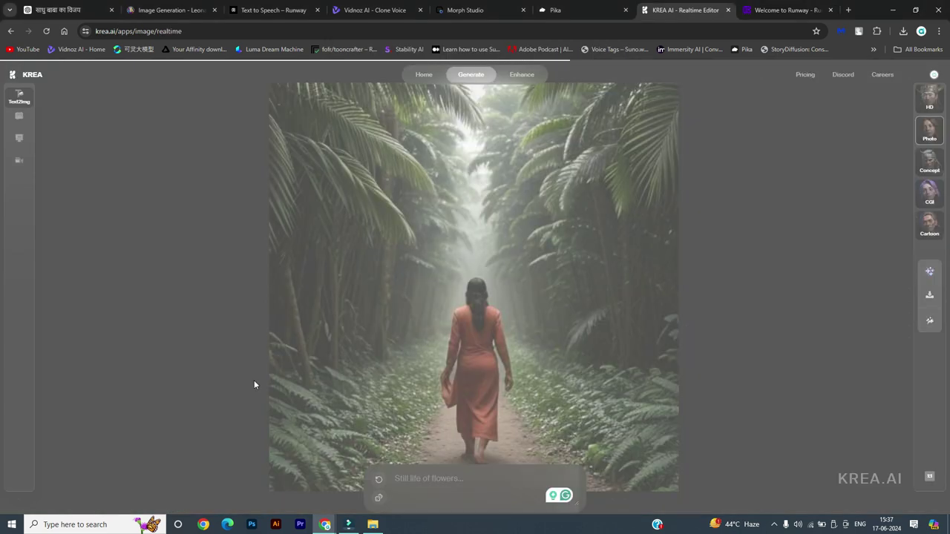
In Pika, attach हे दानव, मेरी साधना.mp3 to the Sadhu Baba image and preview the lip sync from 00:00 to 00:03.
left_click(784, 10)
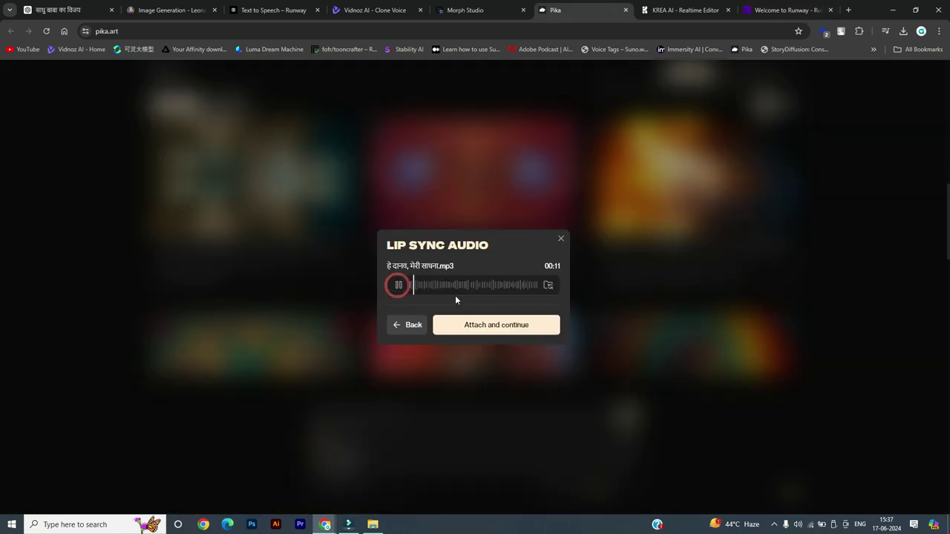
left_click(502, 331)
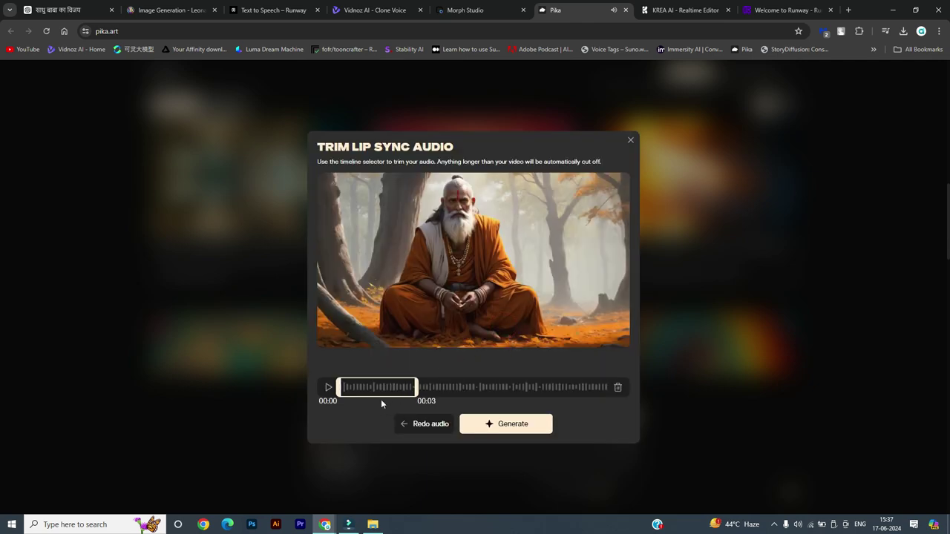
left_click(328, 386)
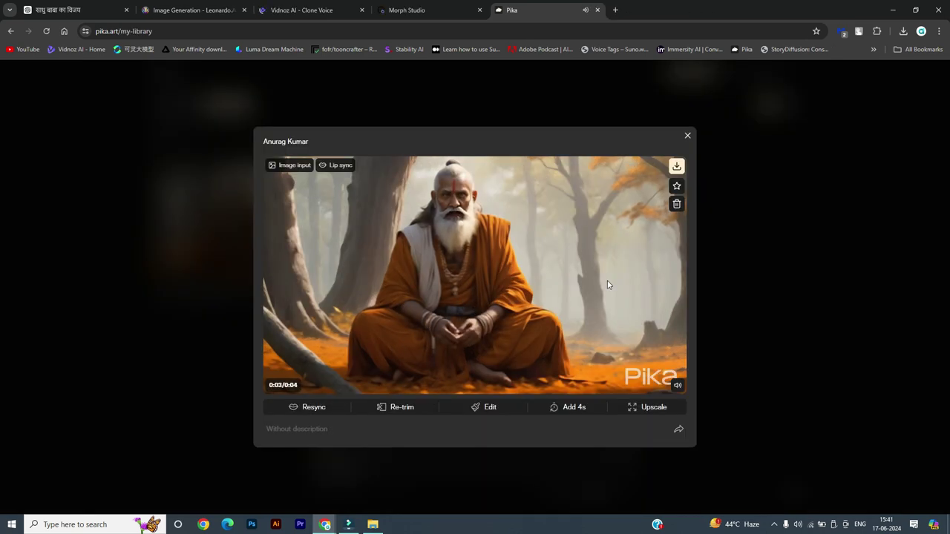
key("Escape")
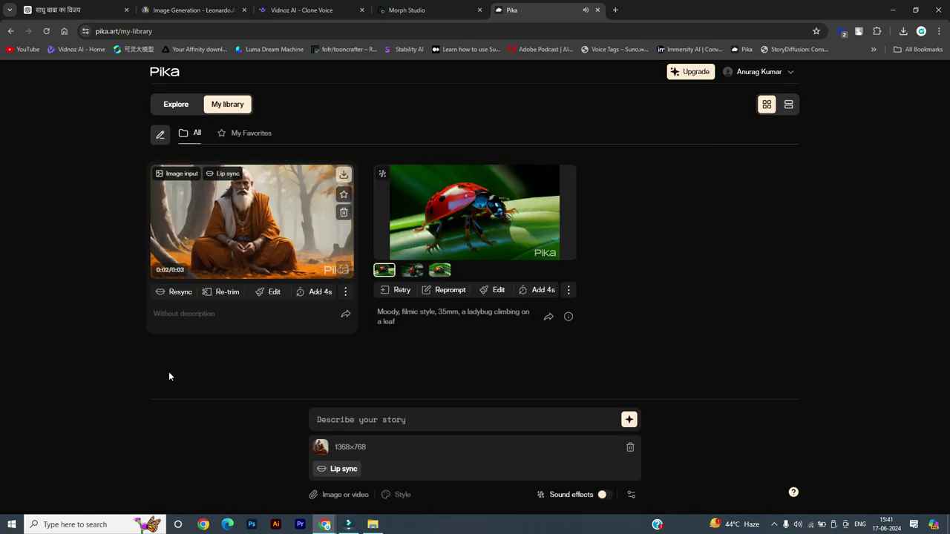